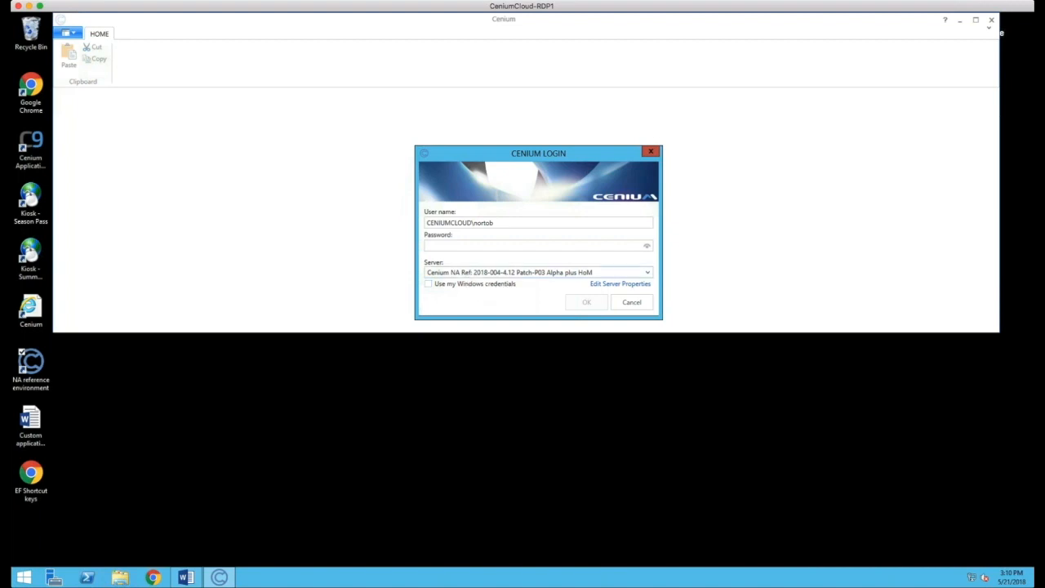
Log in with the account password instead of Windows credentials, and maximize the application window
left_click(443, 284)
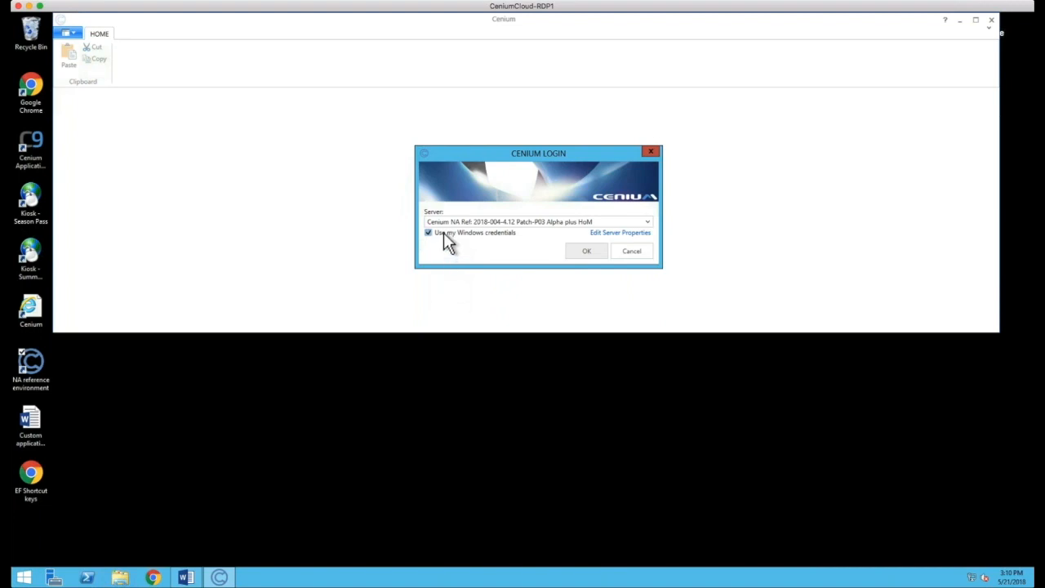
left_click(444, 233)
left_click(443, 245)
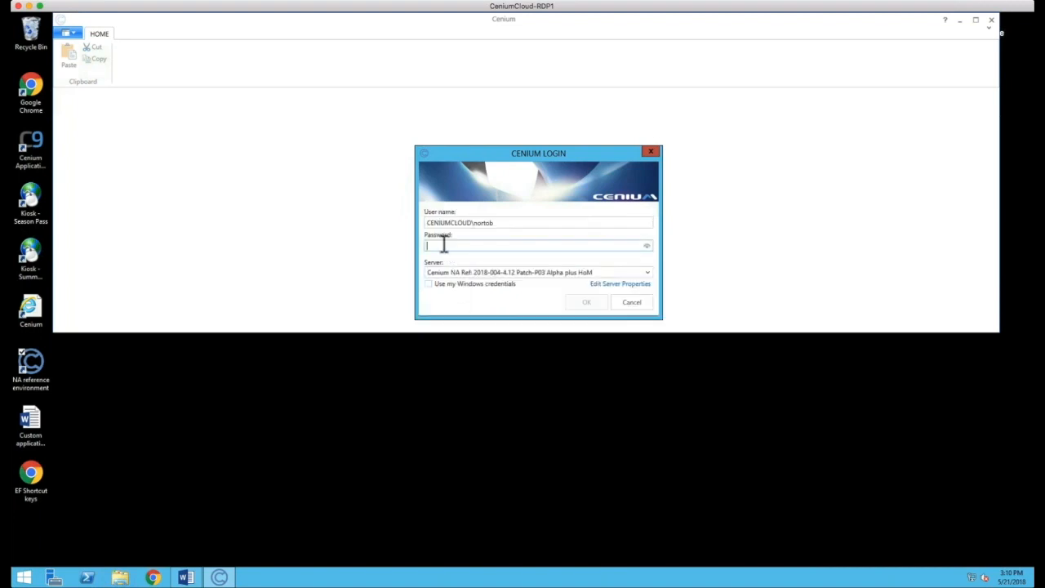
type("••••••••")
key("BackSpace")
key("BackSpace")
key("BackSpace")
key("BackSpace")
key("BackSpace")
key("BackSpace")
key("BackSpace")
key("BackSpace")
type("•••••••••••••")
key("Return")
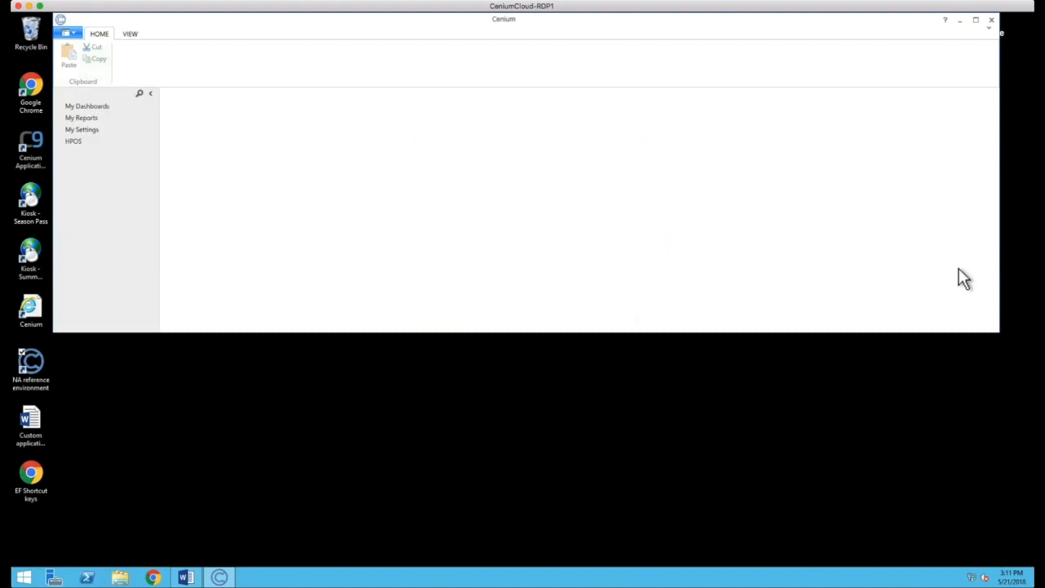
left_click(975, 21)
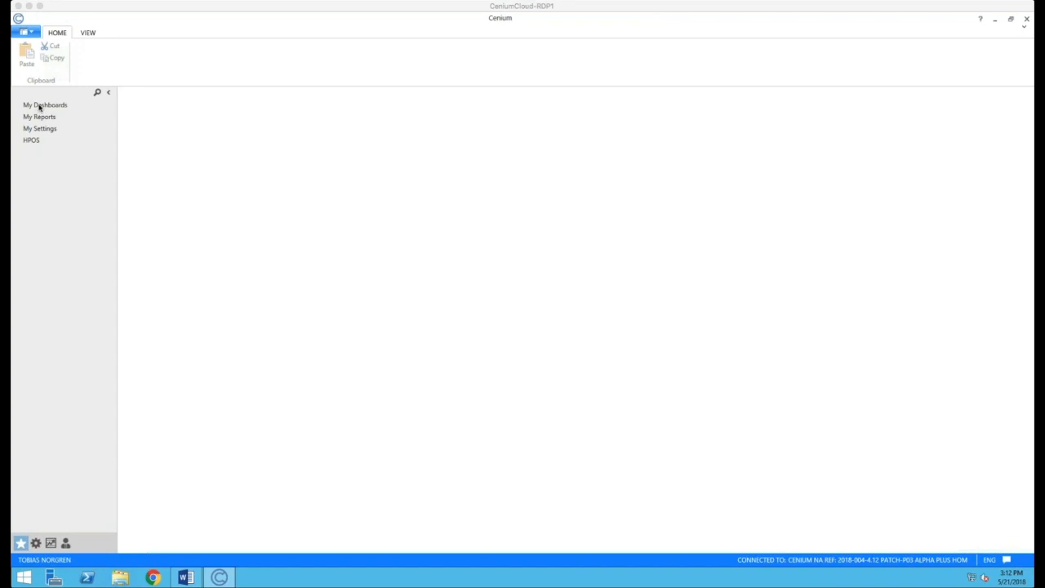
Look through the administration, back office and front office navigation areas, ending in the back office
left_click(36, 545)
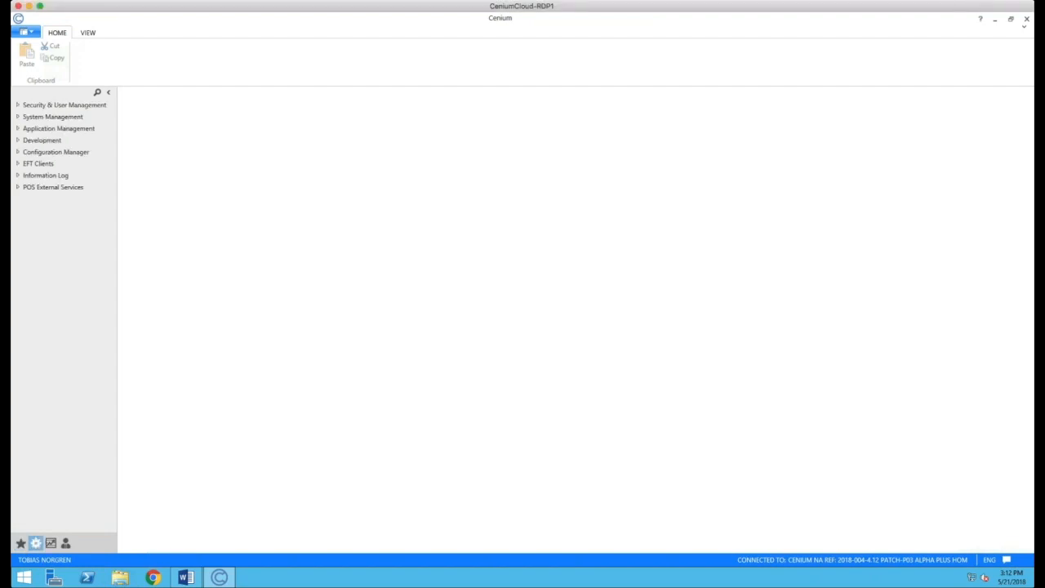
left_click(55, 546)
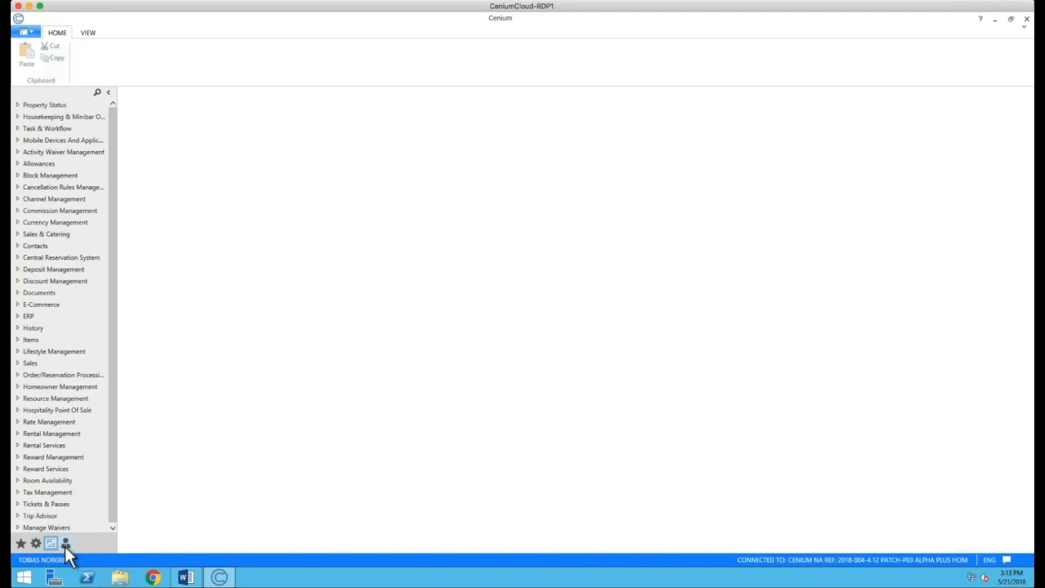
left_click(66, 544)
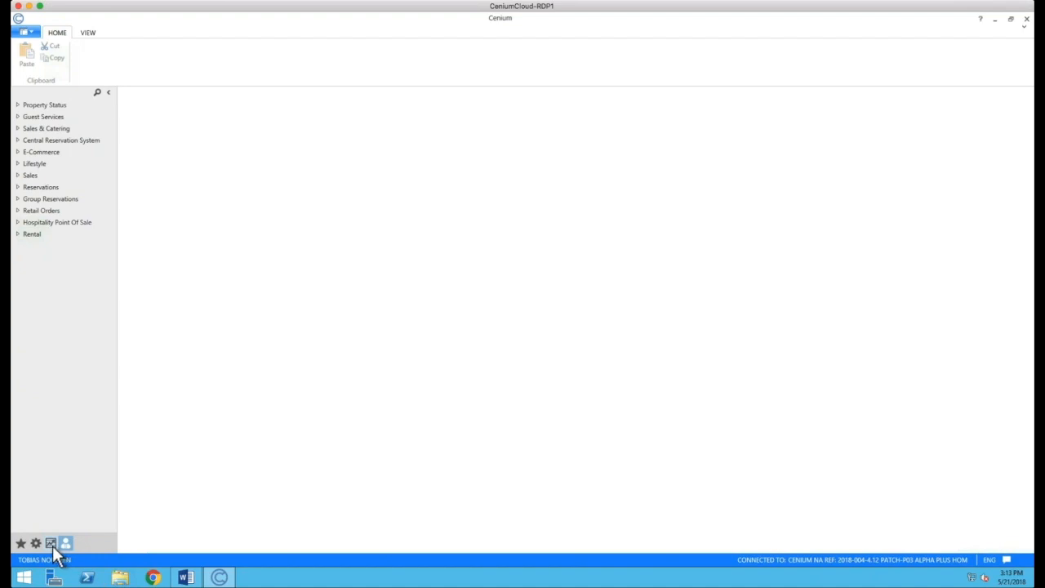
left_click(50, 544)
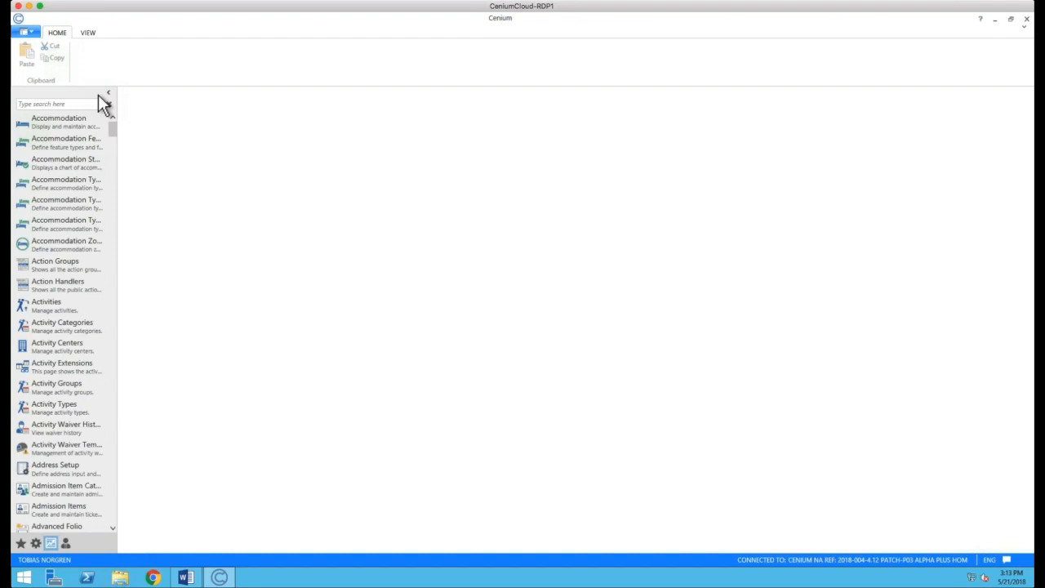
Search the back office navigation for "hpos", and close the search
left_click(81, 104)
type("hpos")
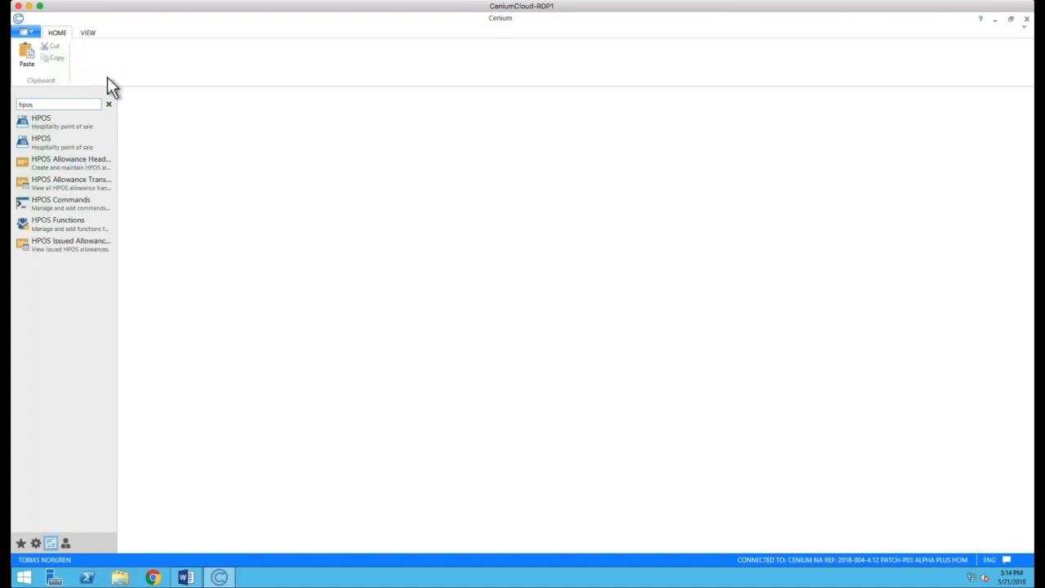
left_click(107, 102)
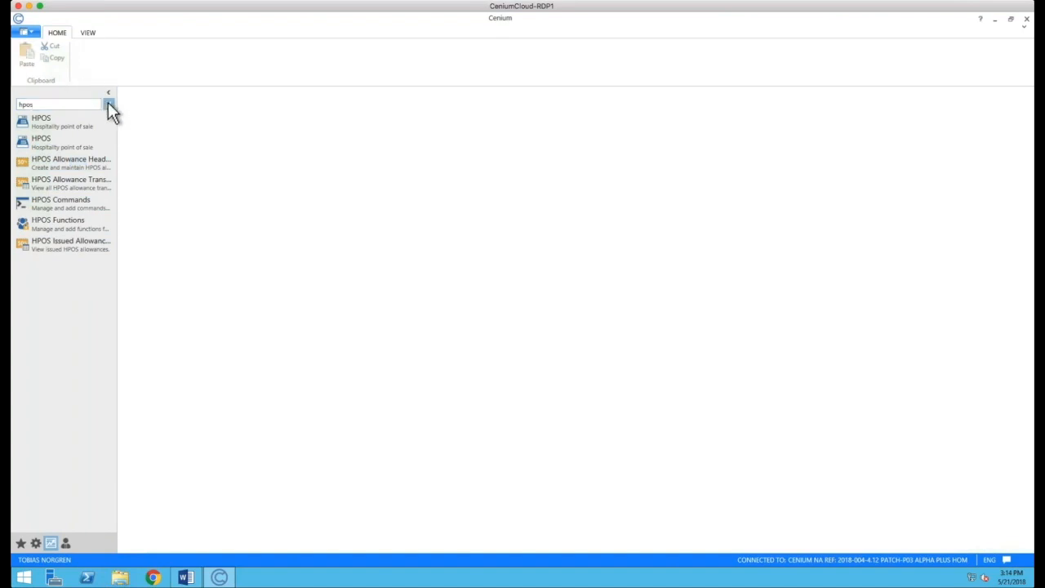
Set the default property context to CEN004 (Crystal Mountain Resort)
left_click(32, 35)
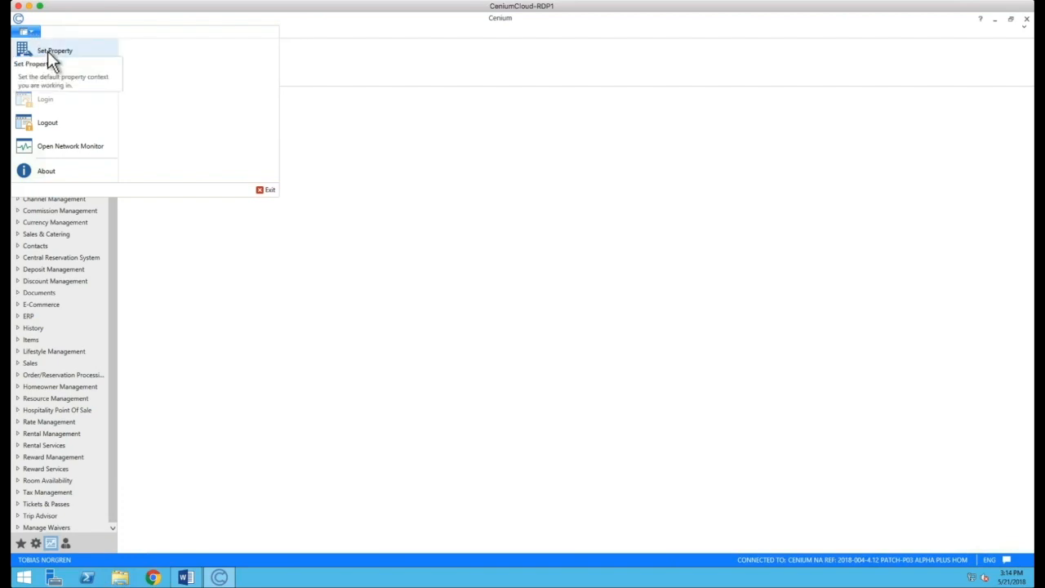
left_click(47, 51)
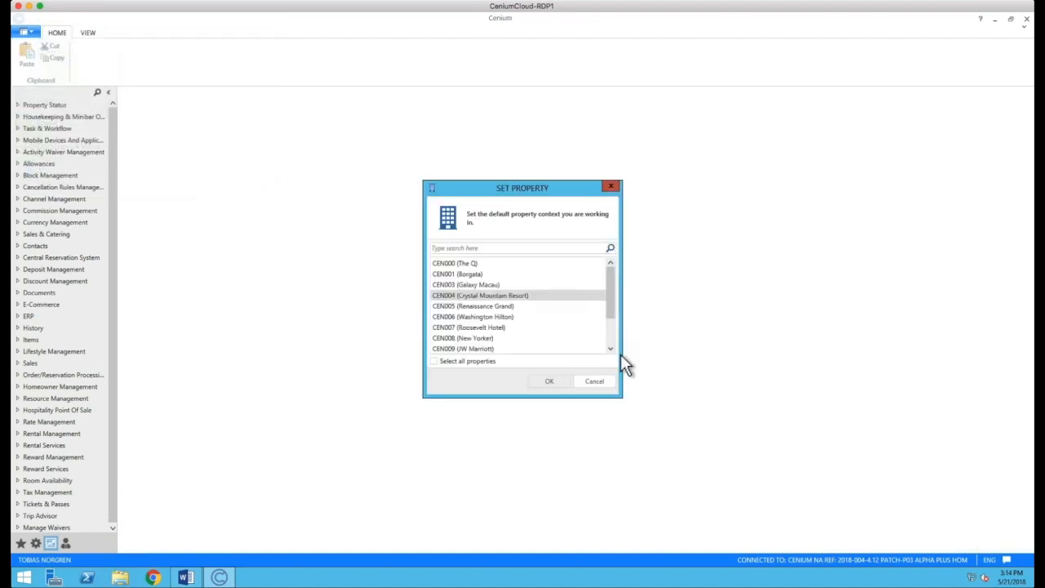
mouse_move(615, 302)
left_mouse_down()
mouse_move(608, 331)
mouse_move(613, 304)
left_mouse_up()
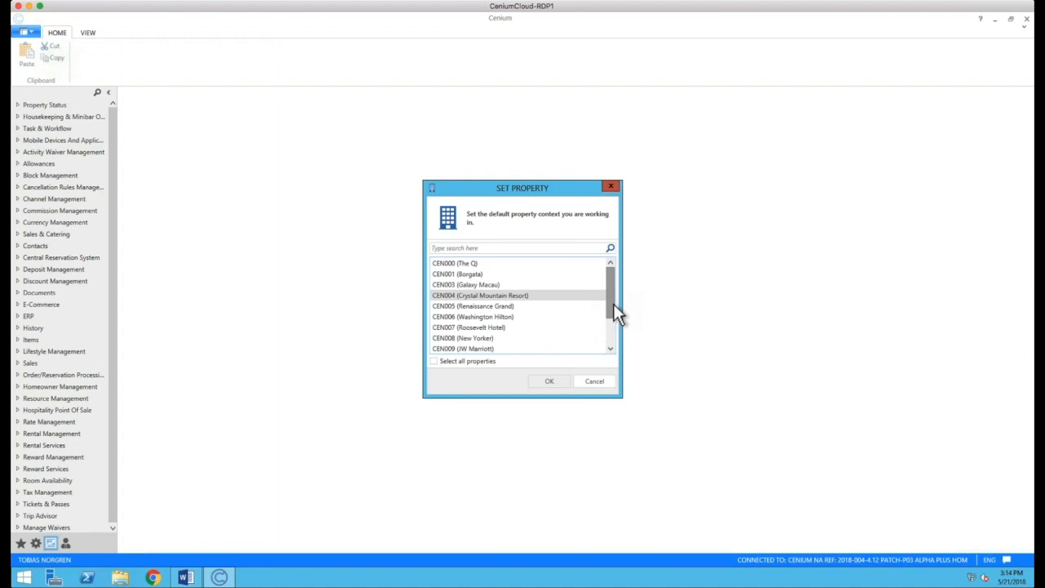
left_click_drag(611, 303, 610, 331)
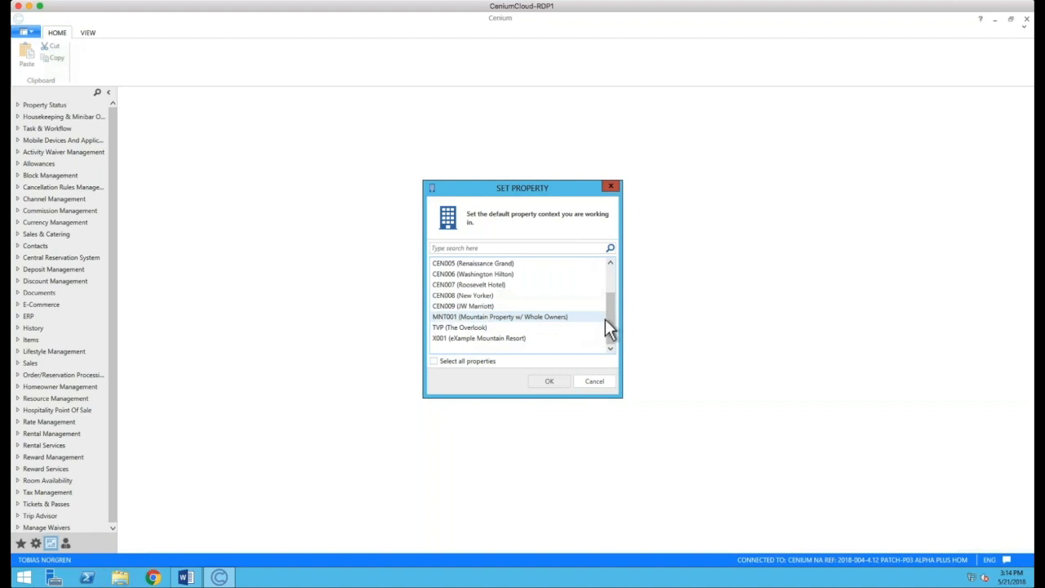
left_click(610, 263)
left_click(610, 263)
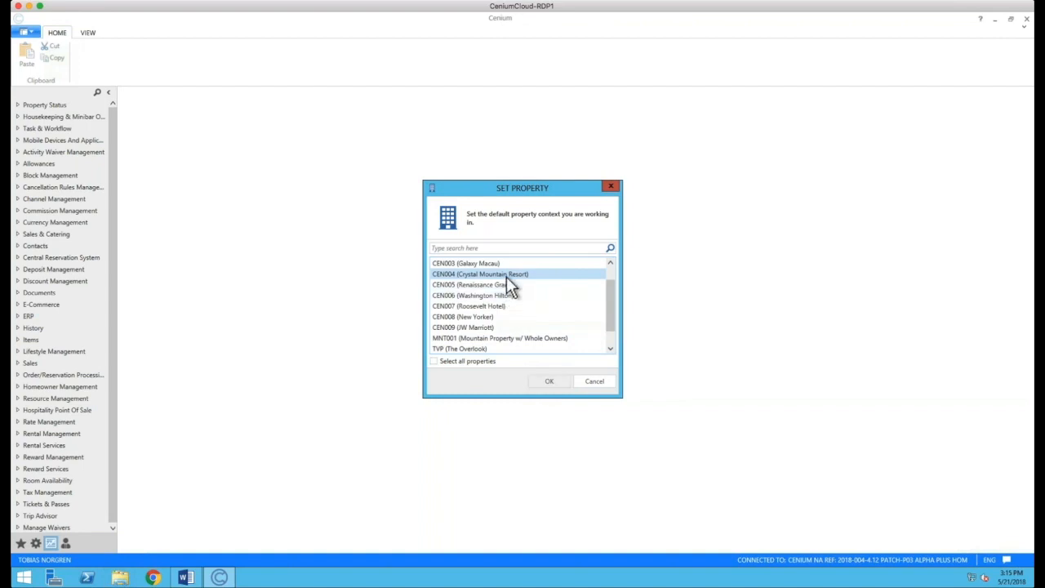
left_click(559, 384)
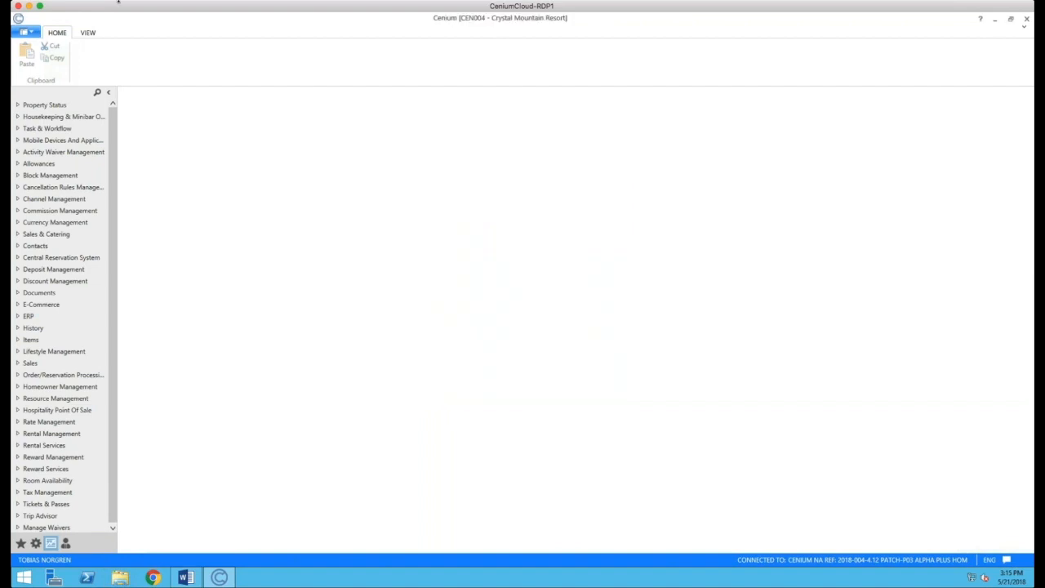
View the Night Audit product details among the installed products in the About information, and close it
left_click(26, 31)
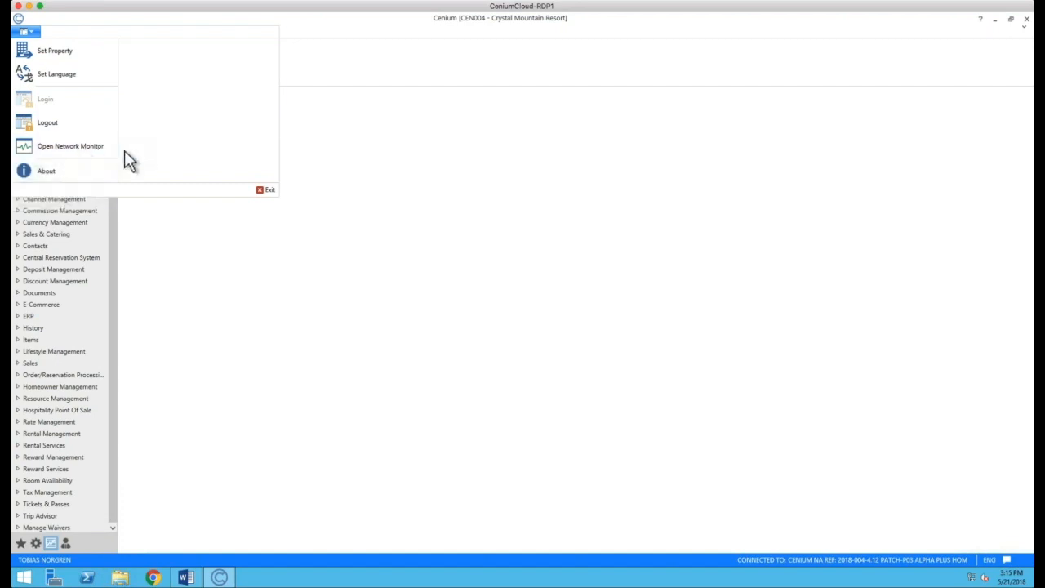
left_click(37, 171)
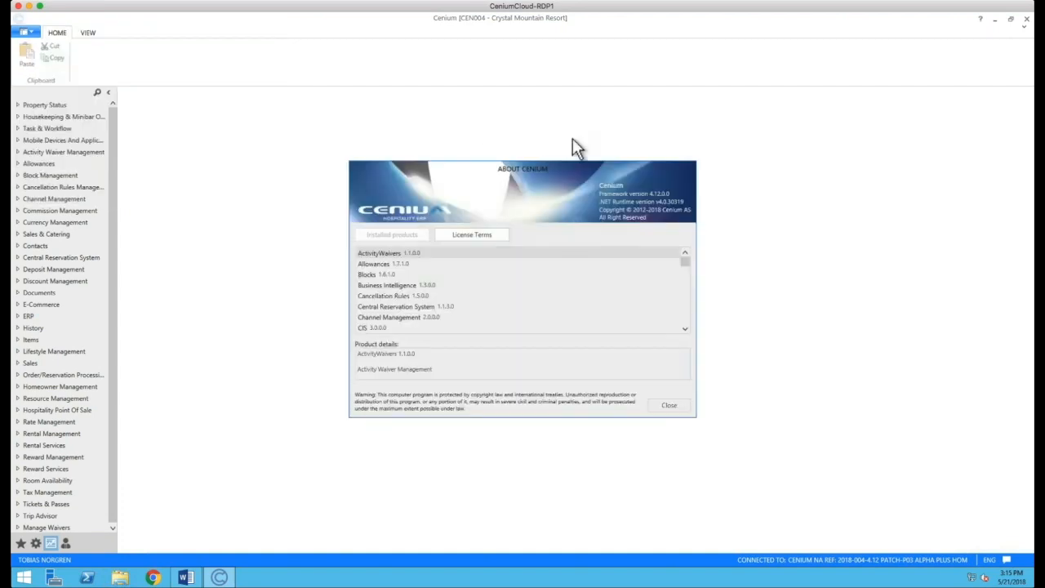
left_click_drag(689, 266, 666, 299)
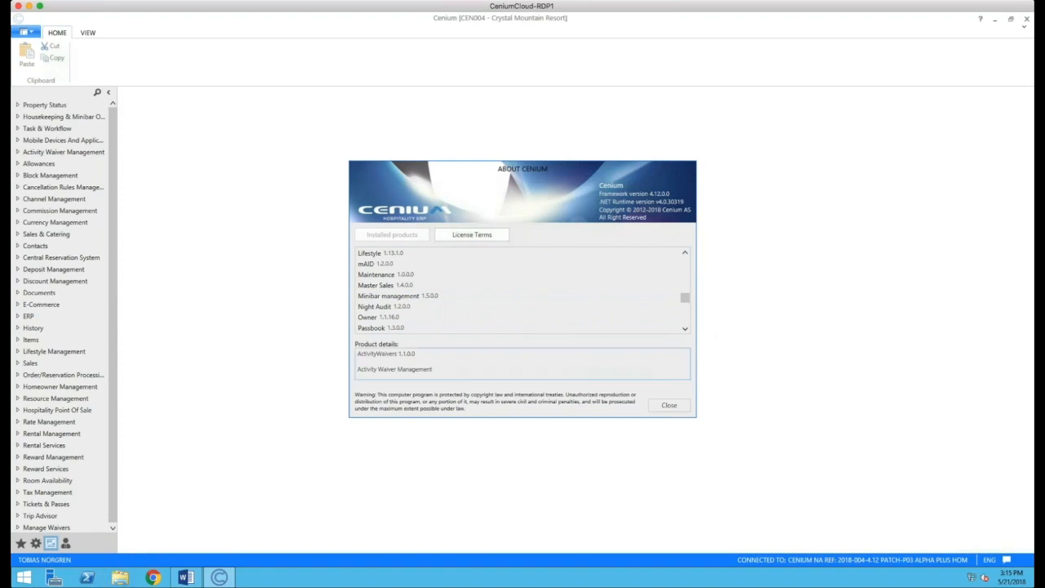
left_click(438, 307)
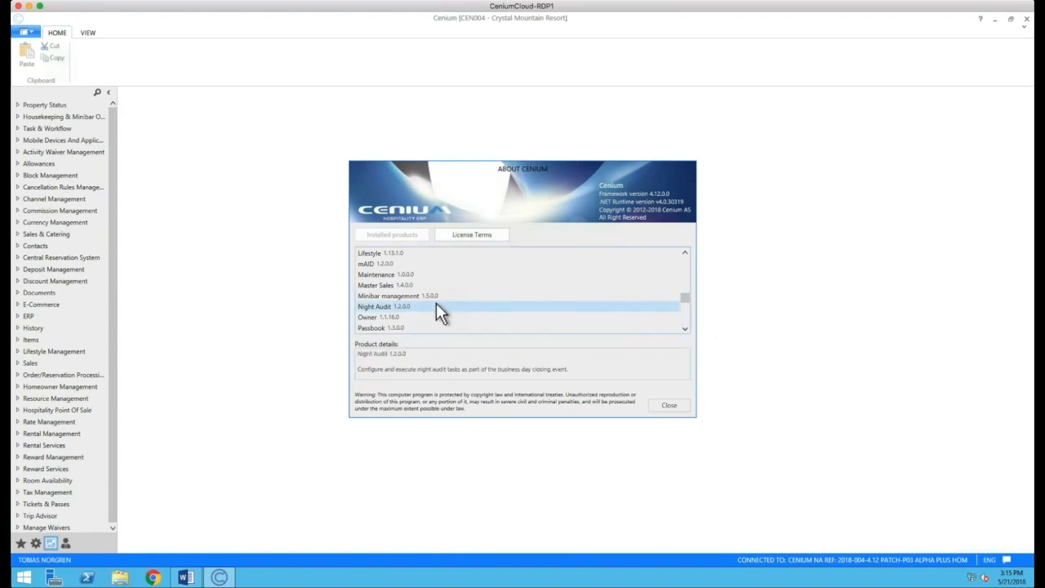
left_click(665, 406)
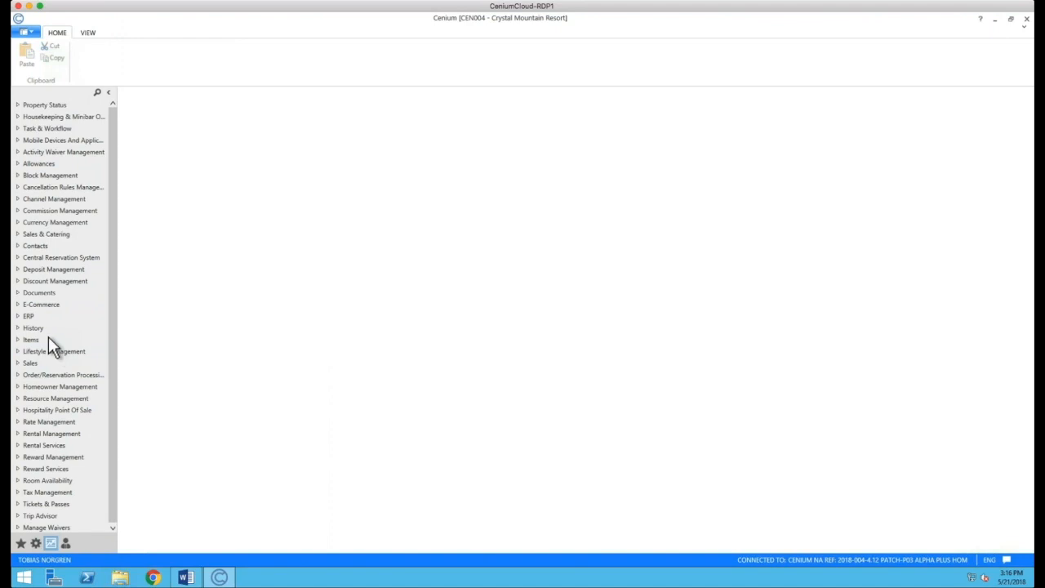
Check the favorites area, and open the Master Contact page under Contacts in the back office
left_click(22, 544)
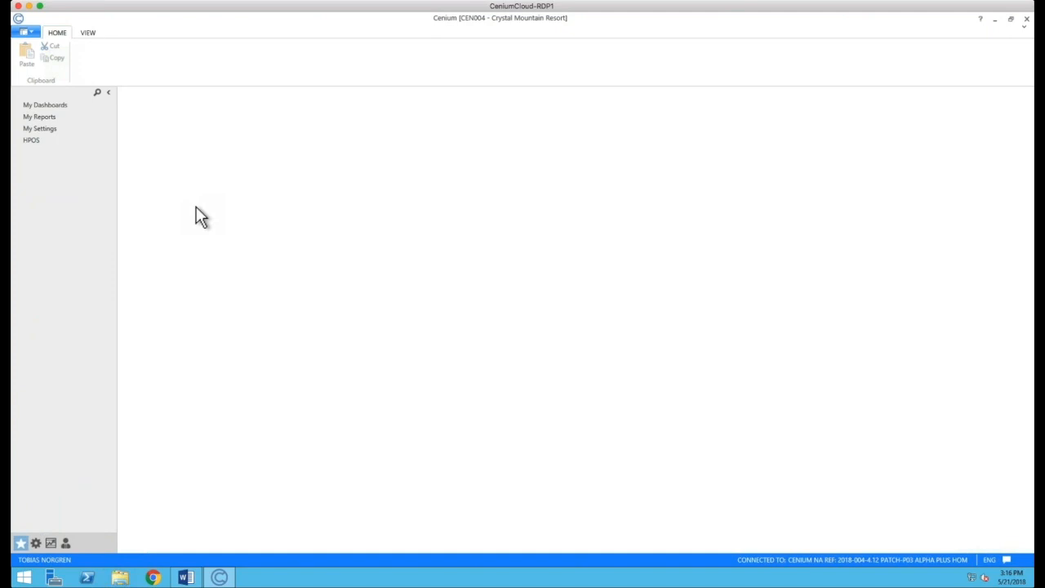
left_click(51, 543)
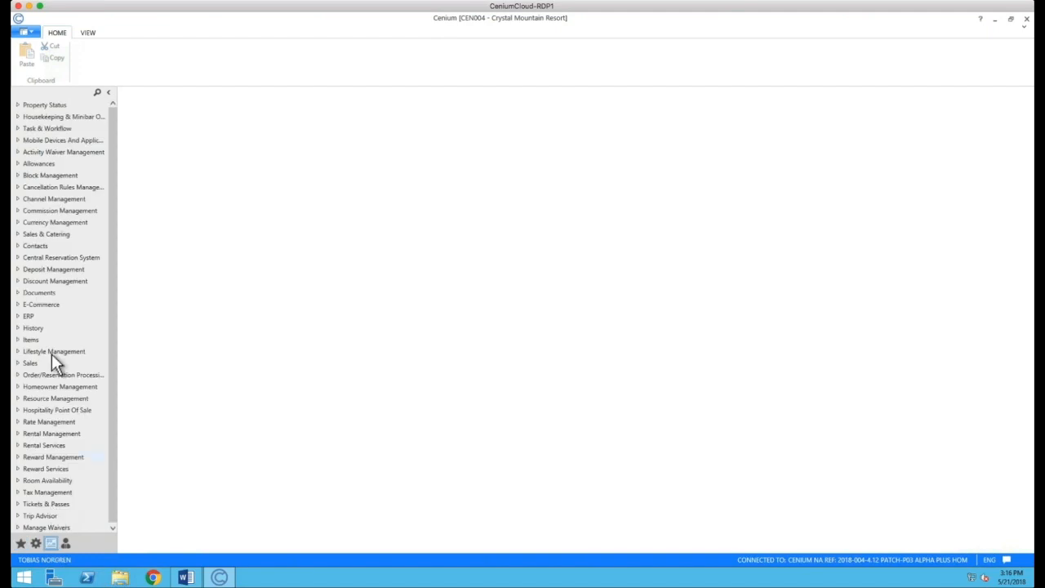
left_click(35, 246)
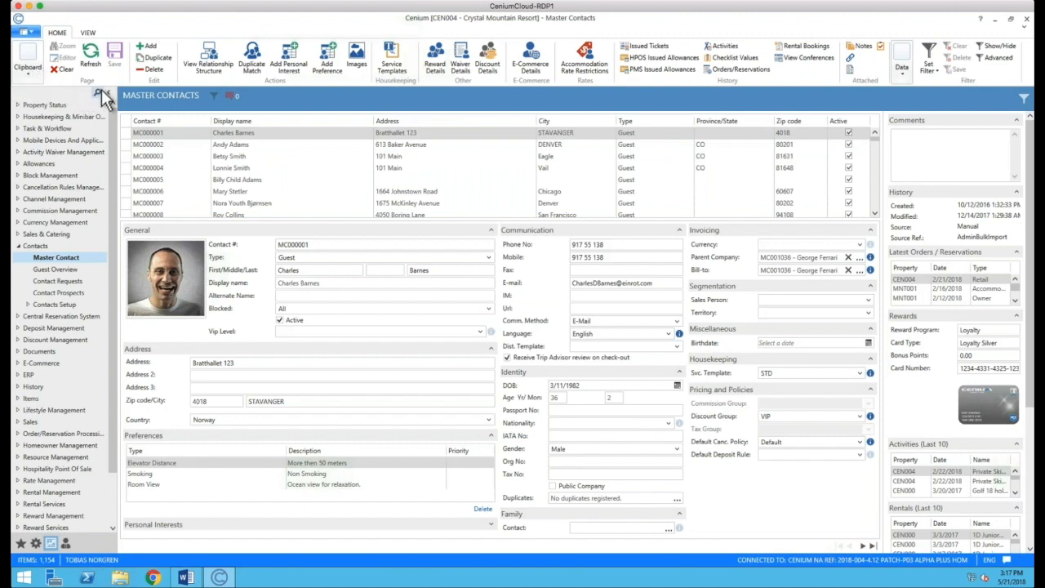
Collapse the navigation pane and view the available Clipboard commands
left_click(28, 65)
left_click(111, 93)
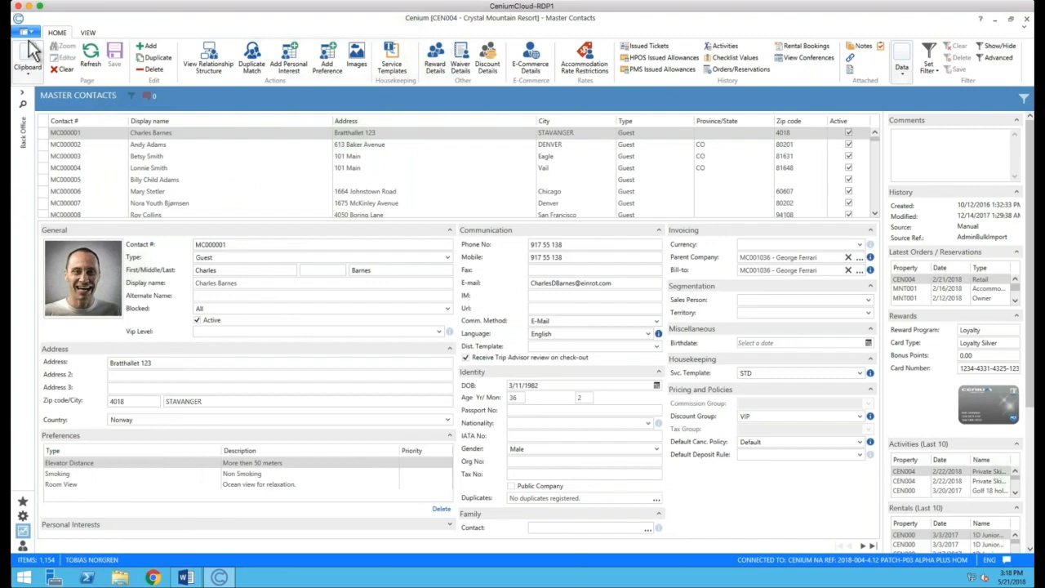
left_click(27, 67)
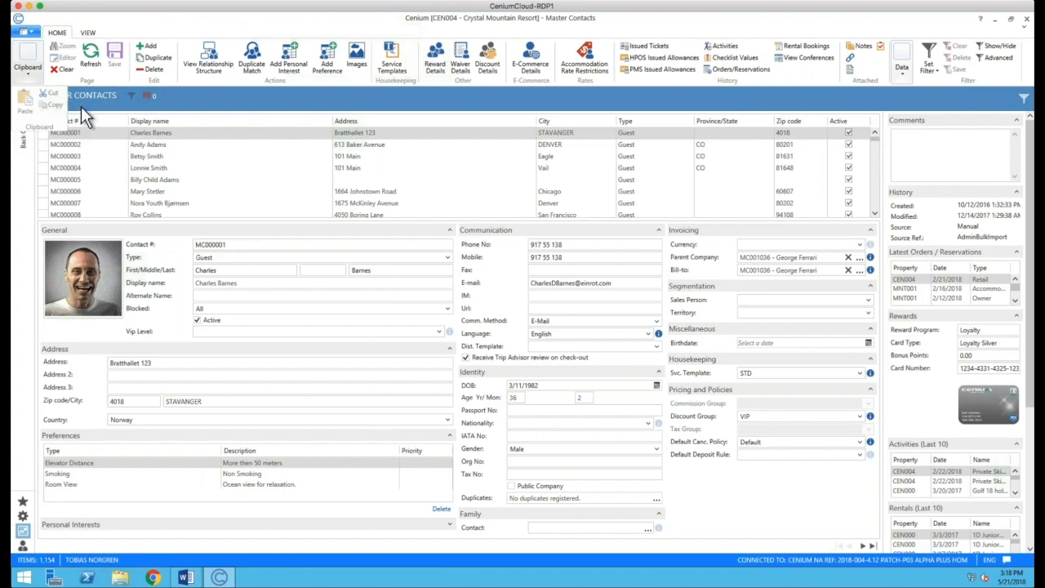
left_click(62, 49)
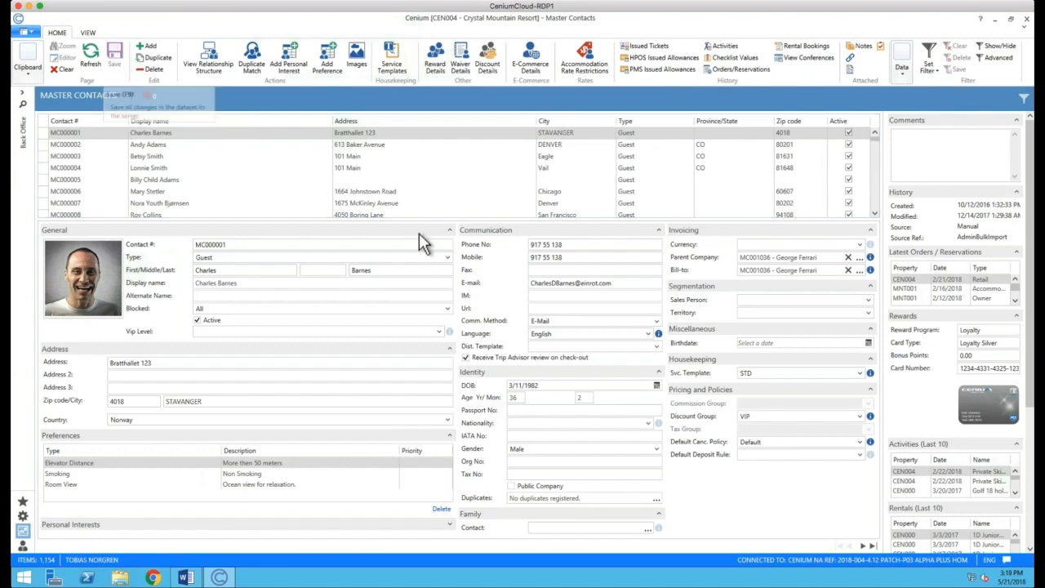
Append a digit to the first contact's street address, and discard the unsaved edit by refreshing the page
double_click(413, 273)
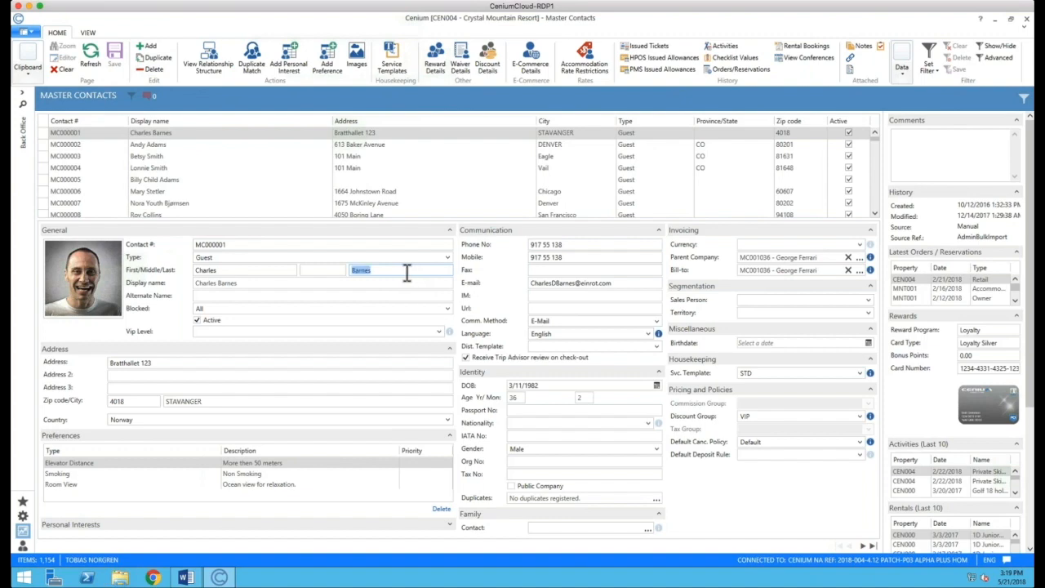
left_click(226, 365)
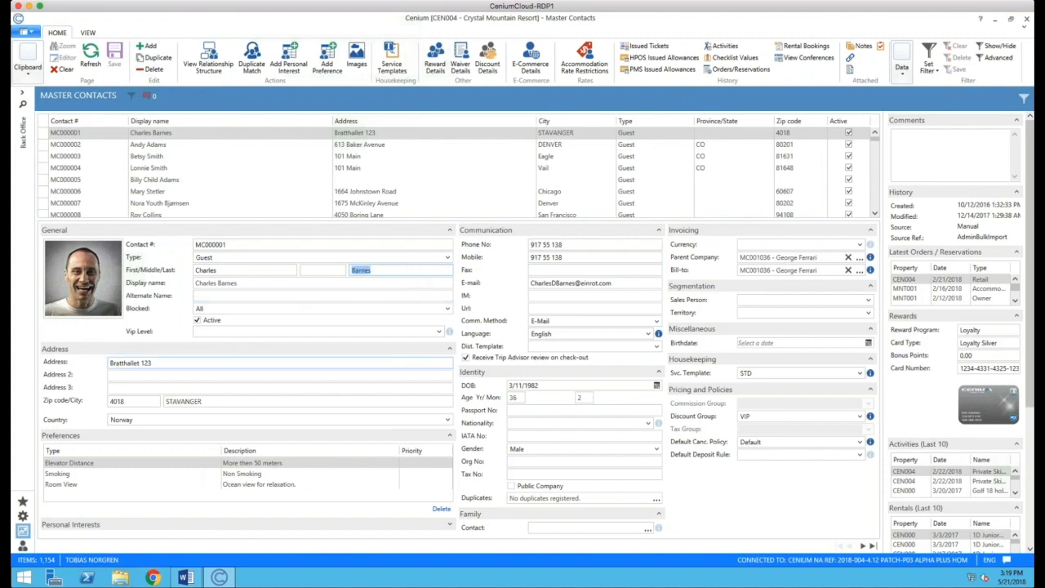
left_click(229, 363)
left_click(229, 363)
type("4")
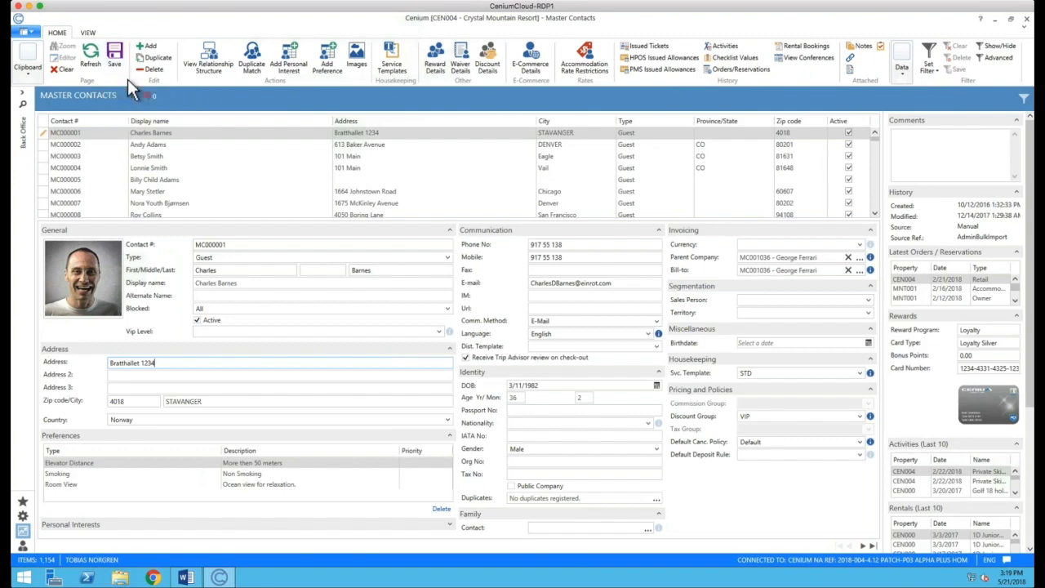
left_click(99, 59)
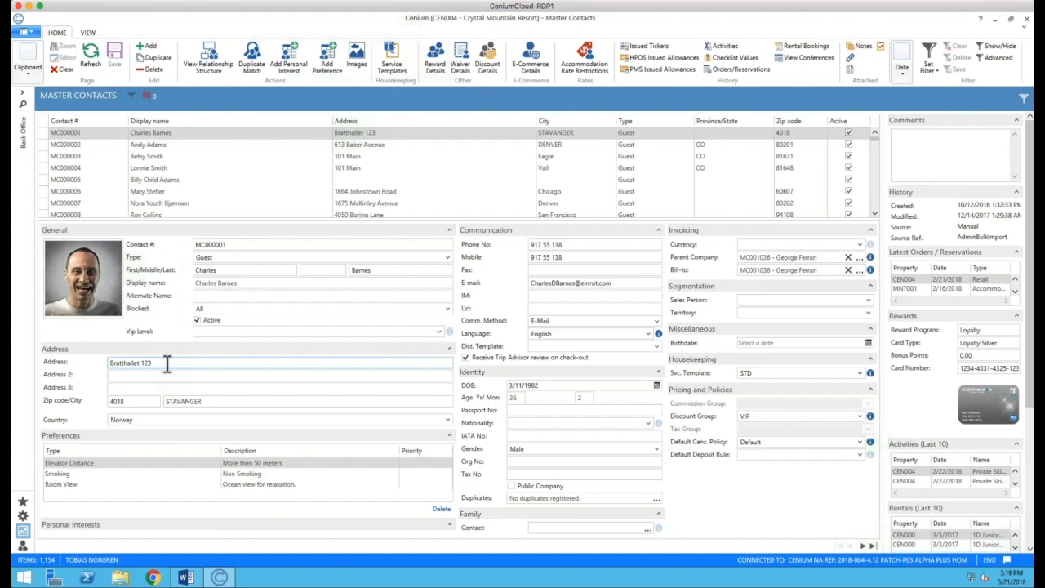
Clear all records from the Master Contacts page and reload them
left_click(67, 70)
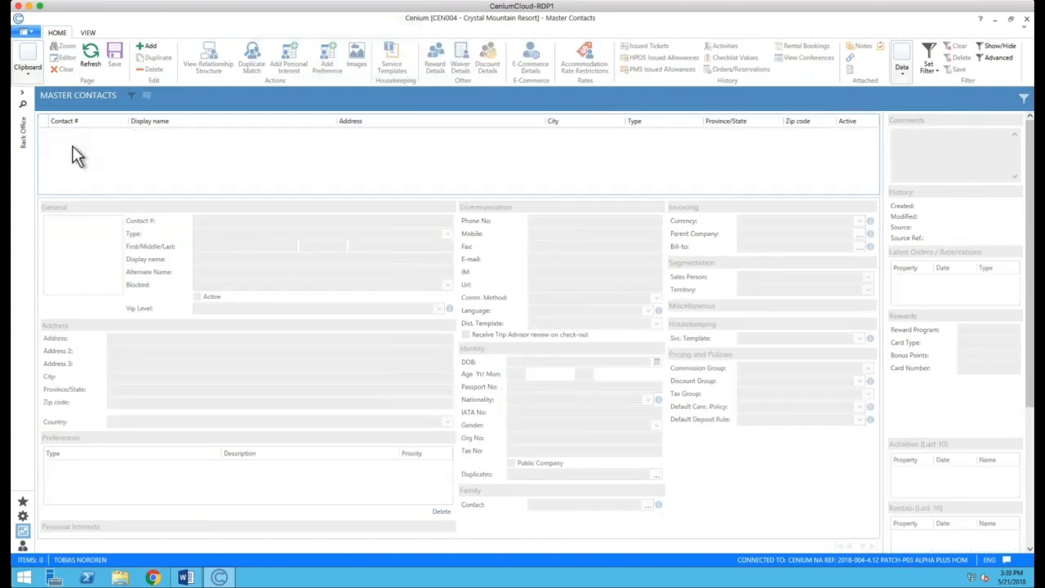
left_click(97, 62)
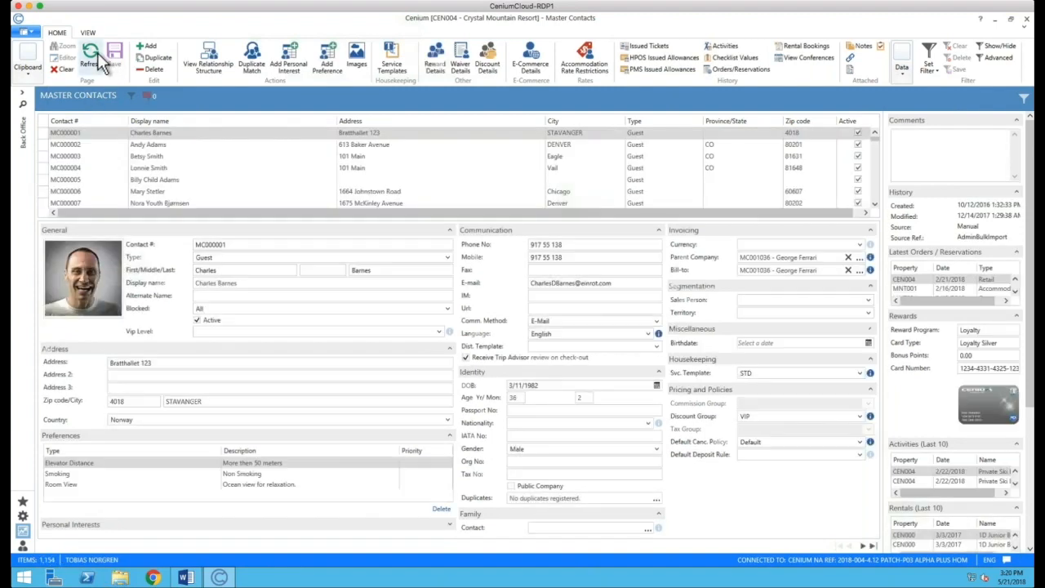
Append 4 to the first contact's street address and 1 to the third contact's, and discard both unsaved edits by refreshing the page
left_click(198, 363)
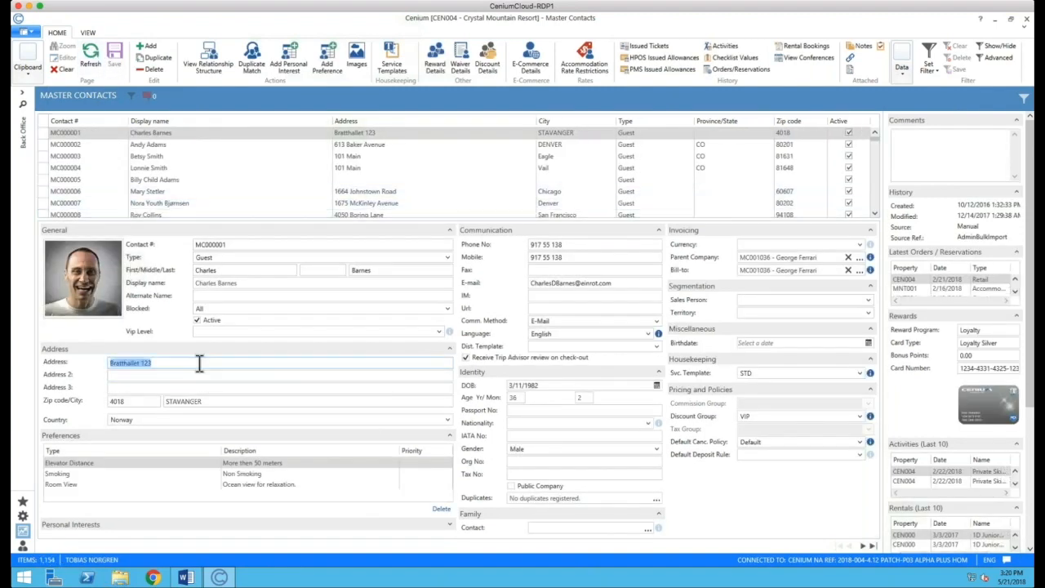
left_click(198, 364)
type("4")
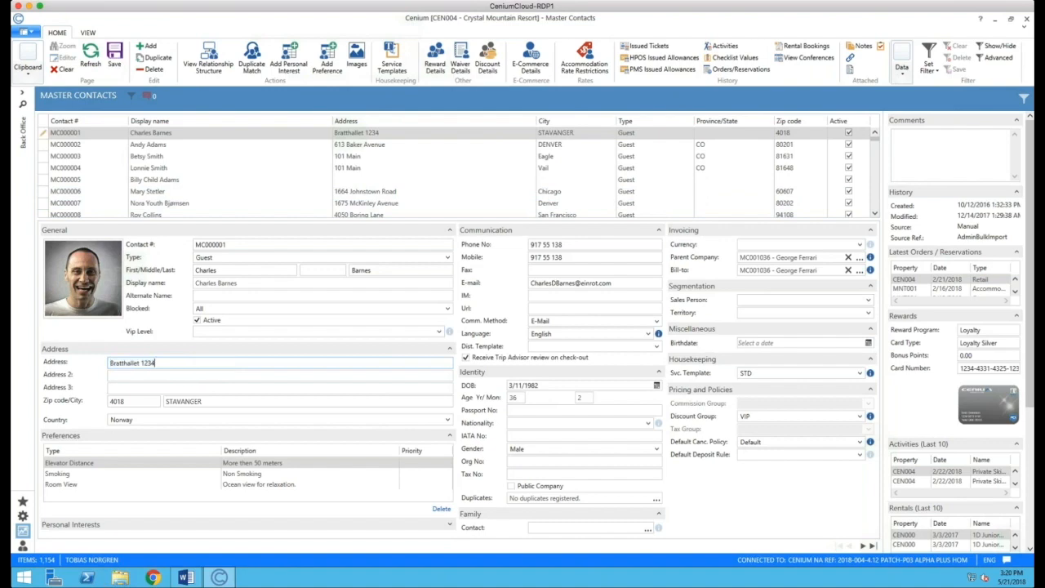
left_click(44, 156)
left_click(204, 339)
left_click(139, 340)
type("1")
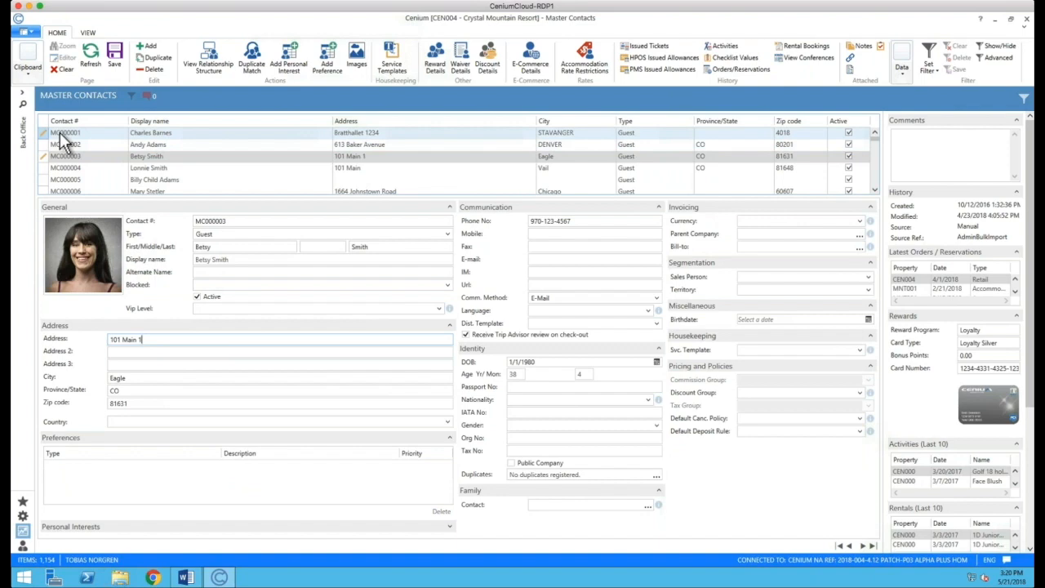
left_click(91, 55)
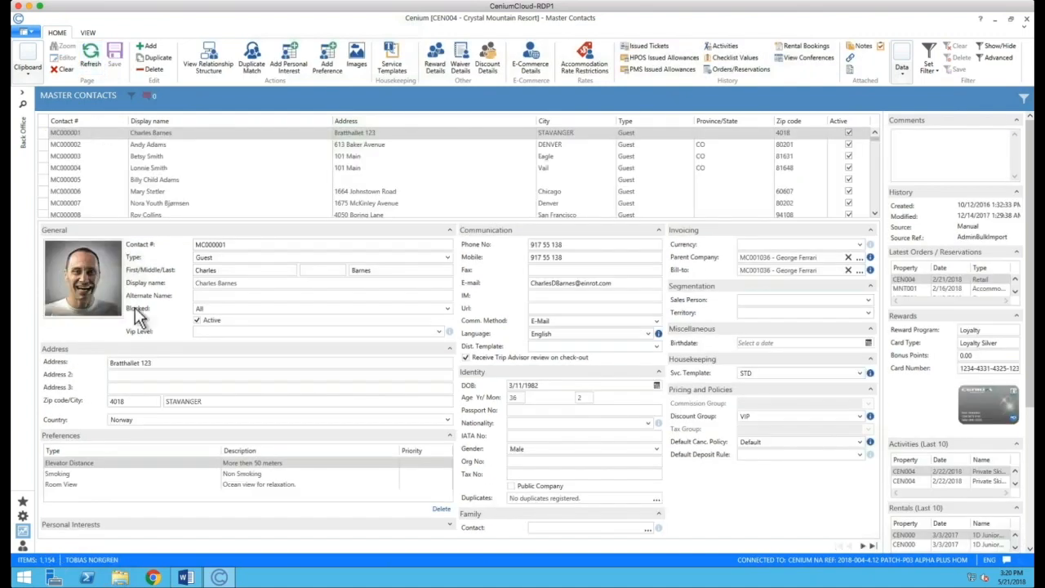
Empty the Master Contacts list with the Clear command and load the records again with Refresh
left_click(62, 71)
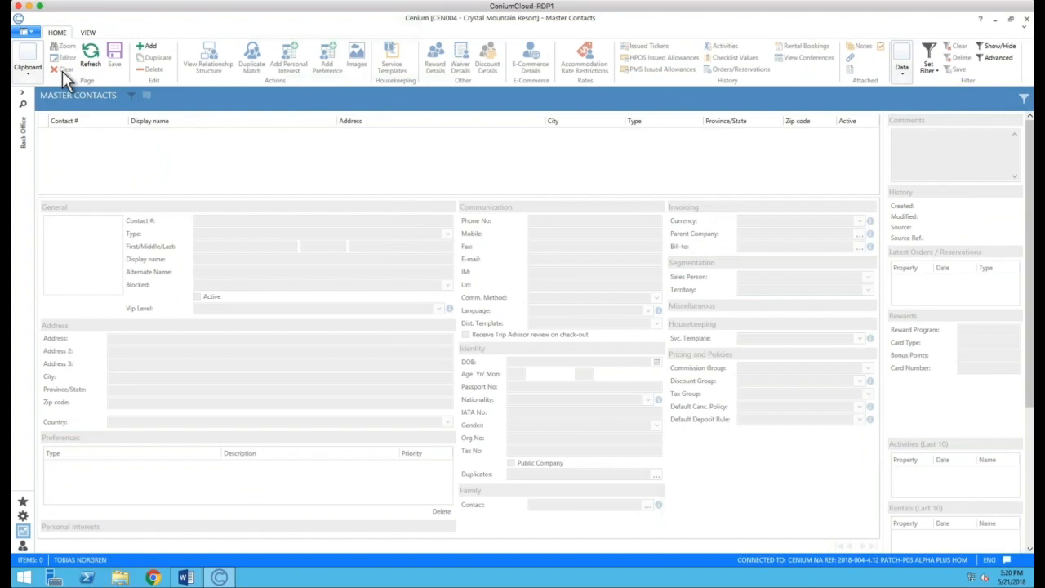
left_click(89, 65)
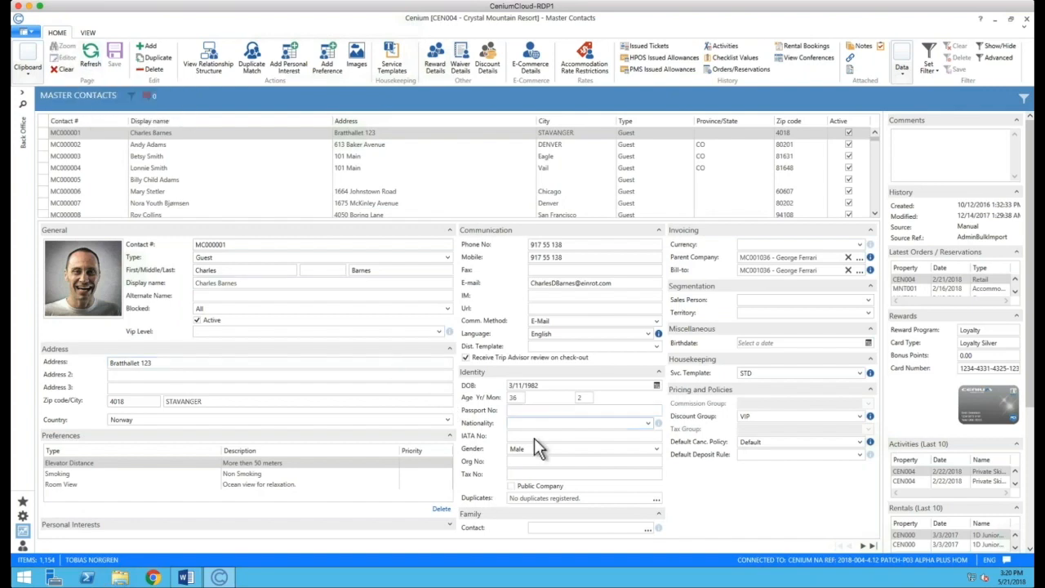
Open the first contact's Org No field in the text editor and cancel without entering anything
left_click(530, 462)
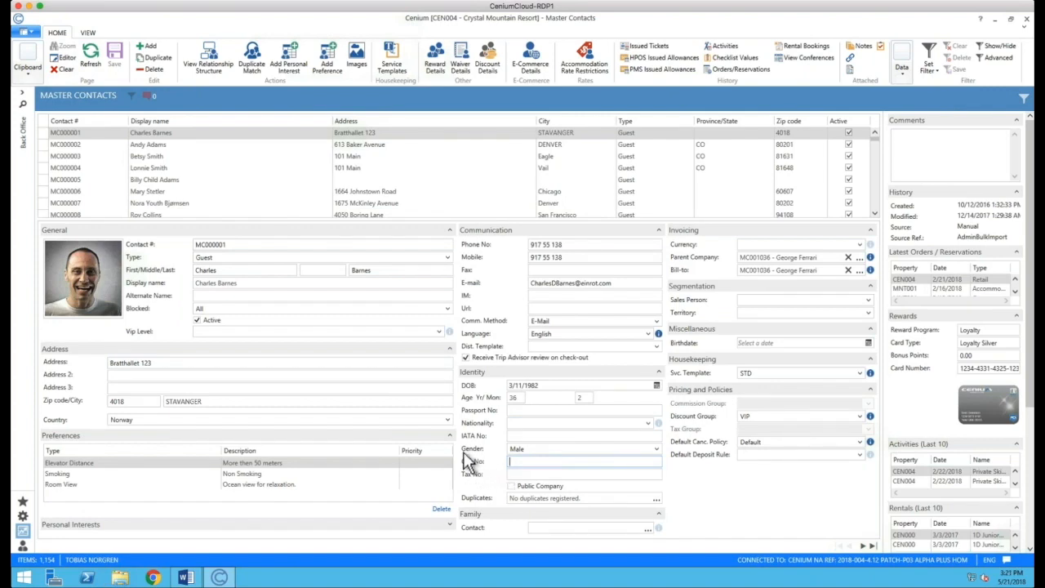
left_click(64, 57)
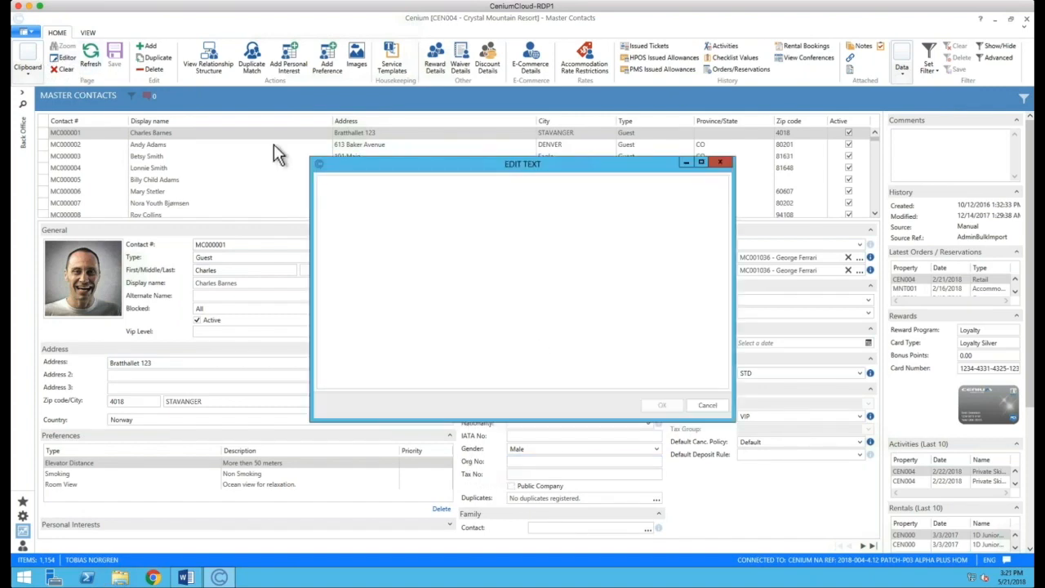
left_click(720, 406)
Enter a long filler text in the first contact's Org No field, open it in the text editor and remove the text
type("4356rrrrrr")
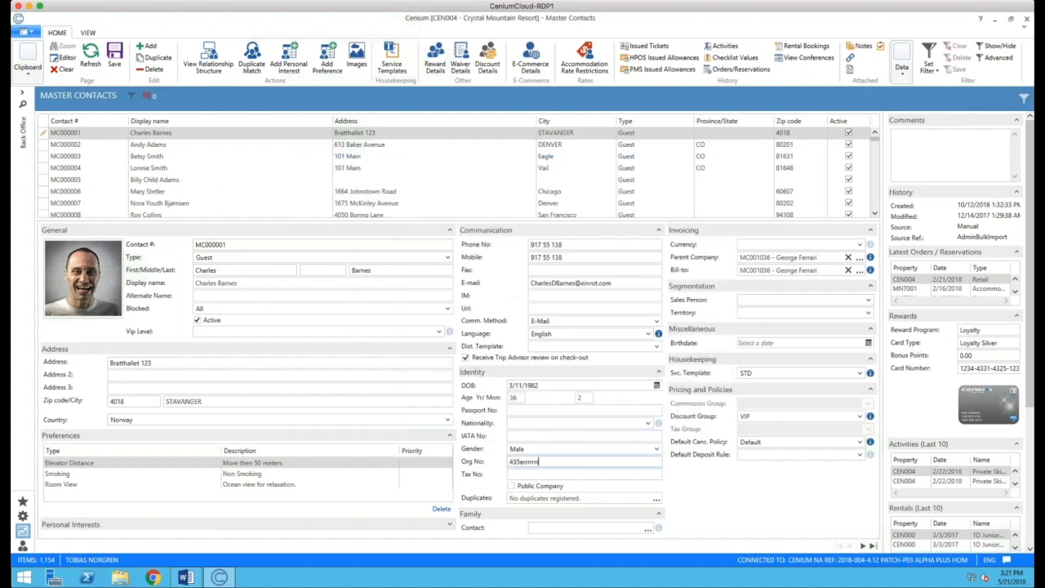
type("rrrrrrrrrrrrrrrrrrrrrrrrrrrrrrrrrrrrrrrrrrrrrrrrrr")
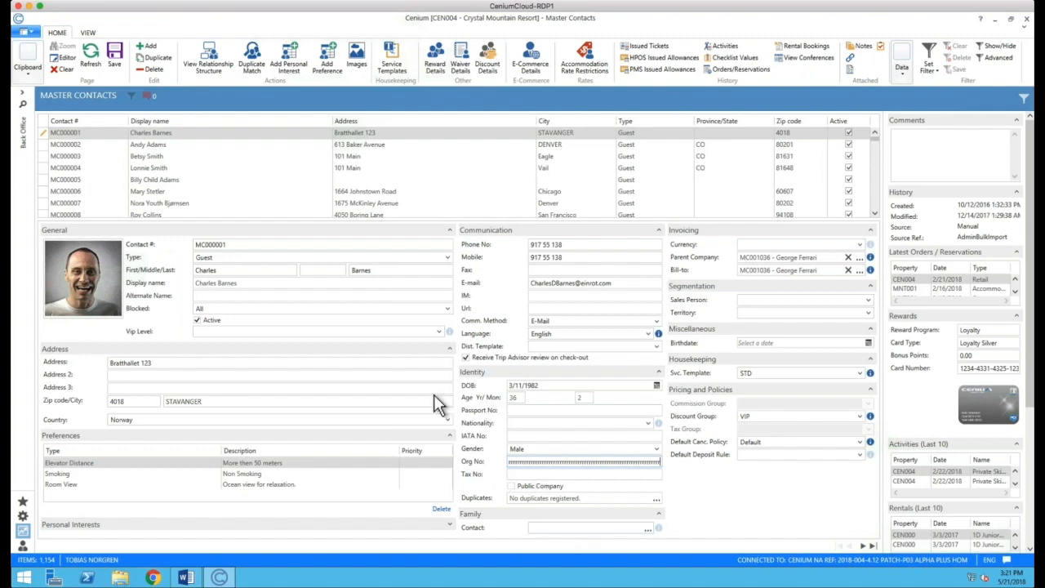
left_click(67, 59)
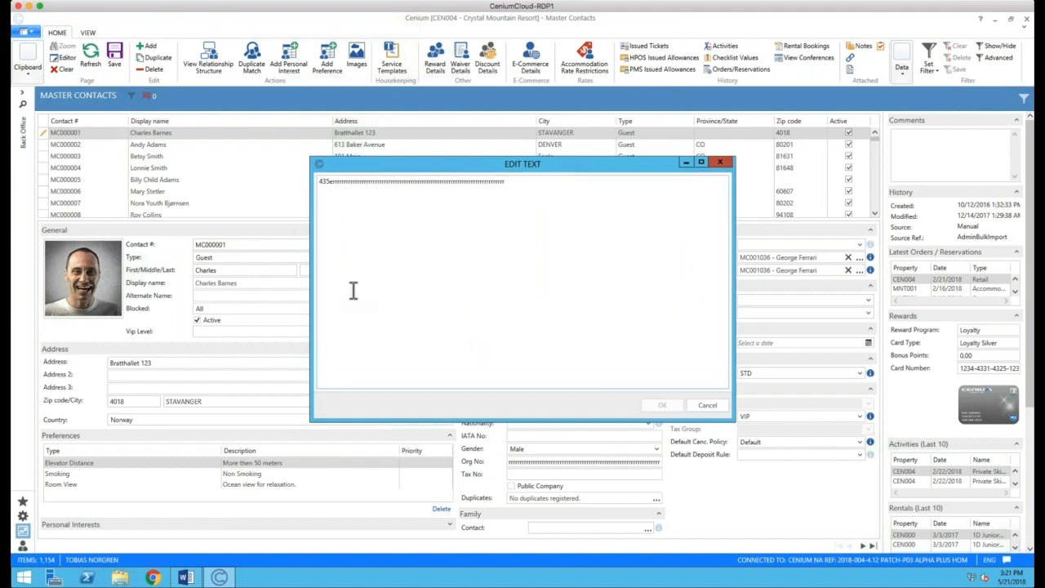
left_click_drag(514, 188, 278, 188)
left_click(707, 410)
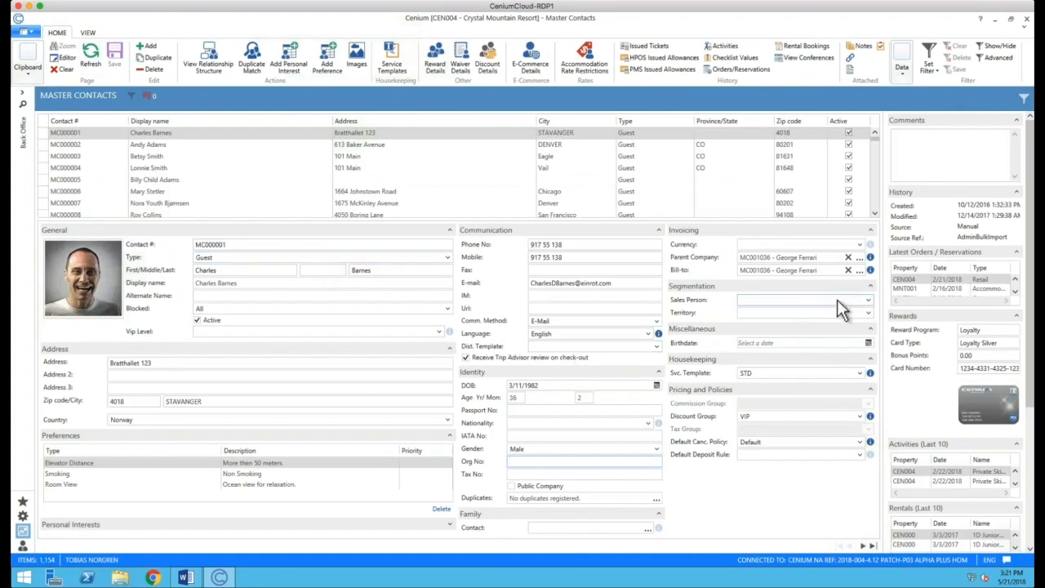
View the Svc. Template choices for the first contact, and check what the Zoom and Duplicate commands do
left_click(784, 372)
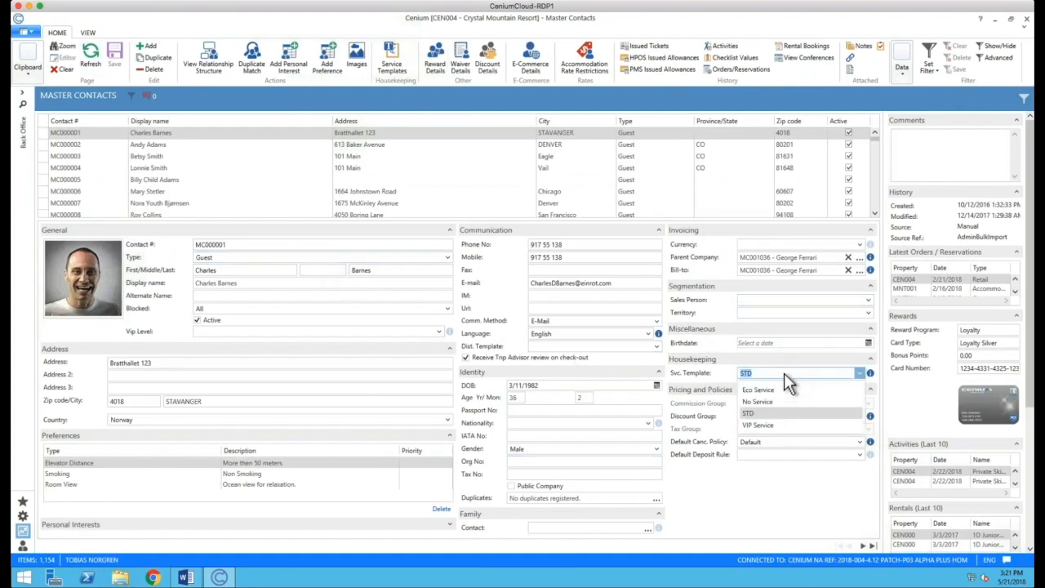
left_click(785, 372)
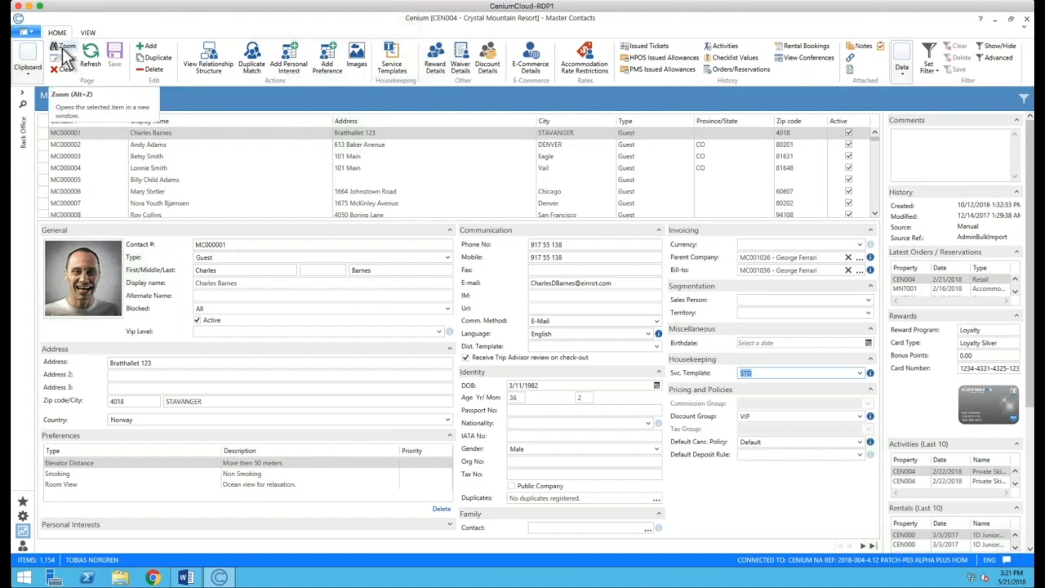
mouse_move(871, 377)
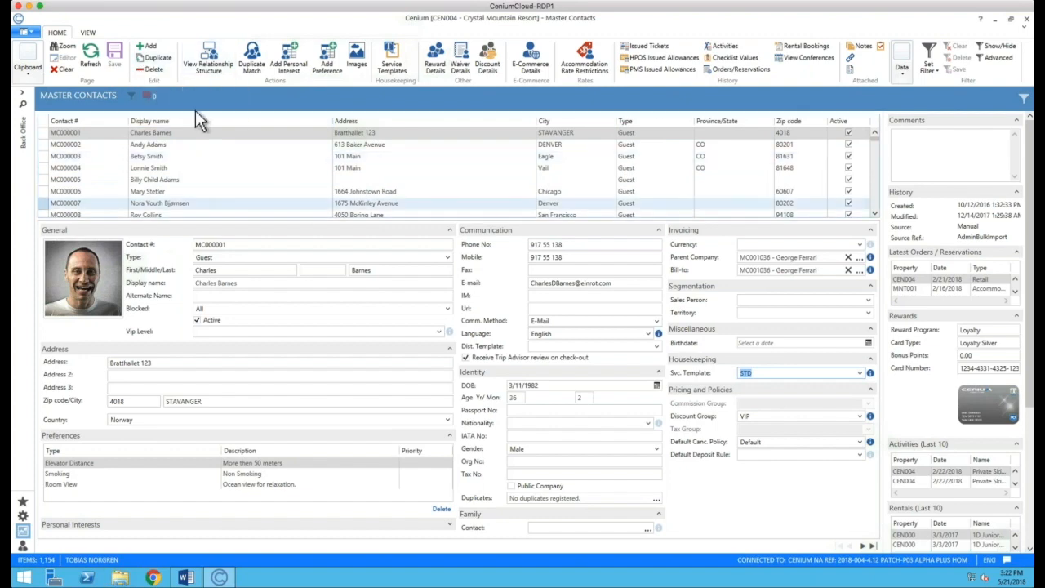
left_click(260, 244)
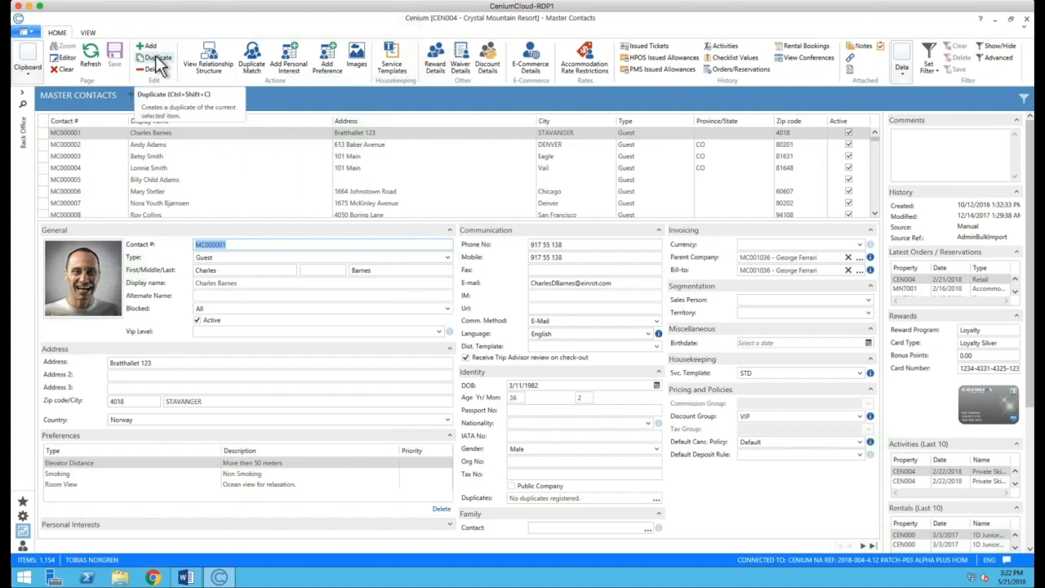
Display the page's view commands, and show the details of the fifth contact and of the fourth contact
left_click(88, 33)
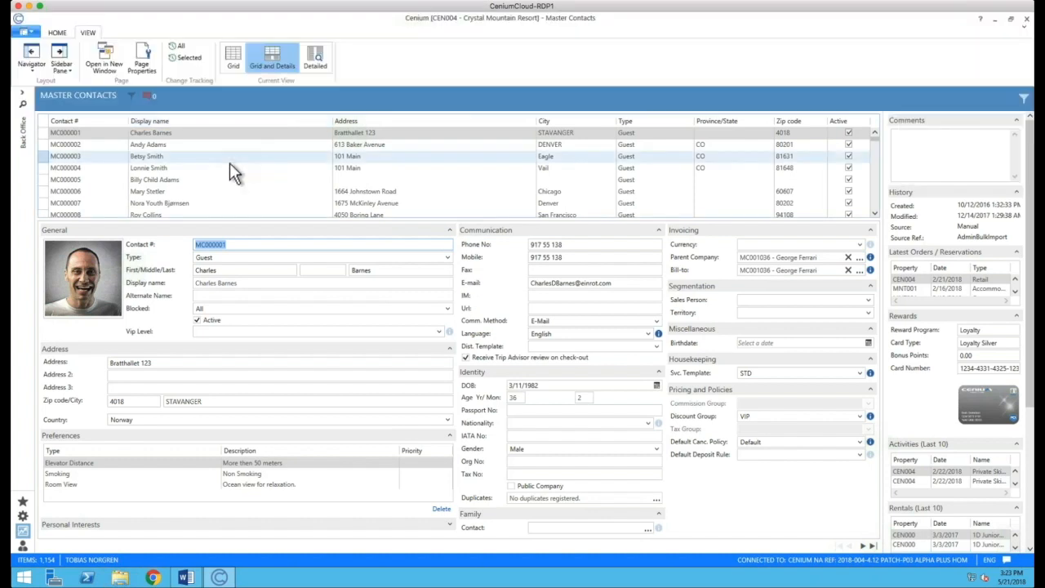
left_click(227, 179)
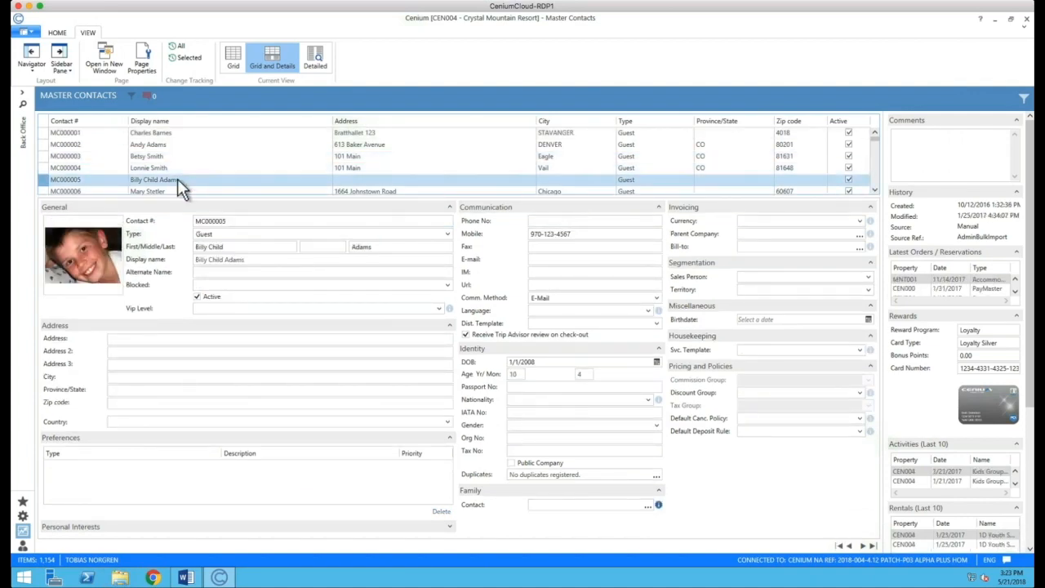
left_click(276, 170)
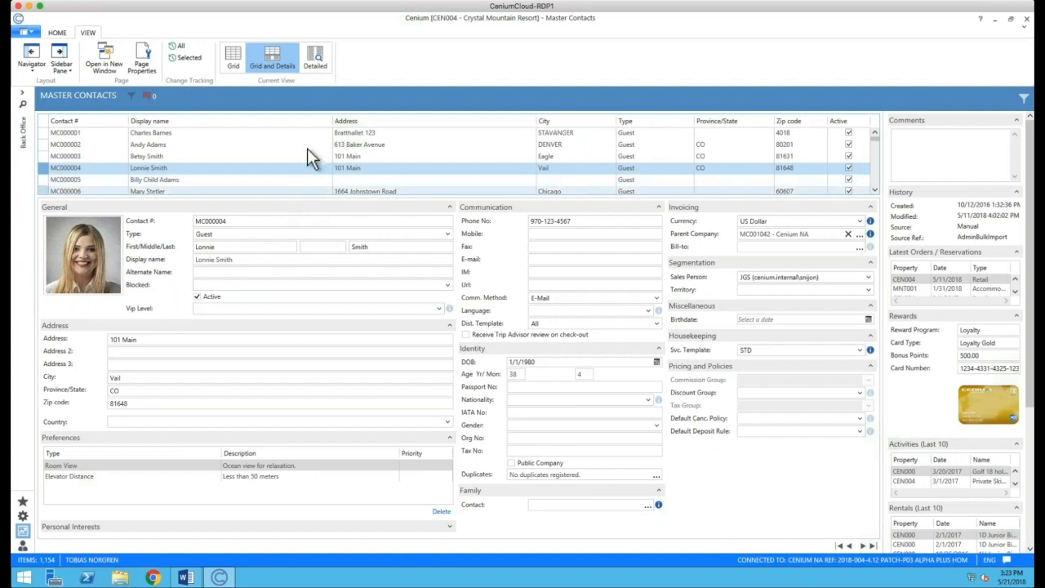
Show the contacts page in Detailed view and in Grid view, and return to Grid and Details
left_click(317, 66)
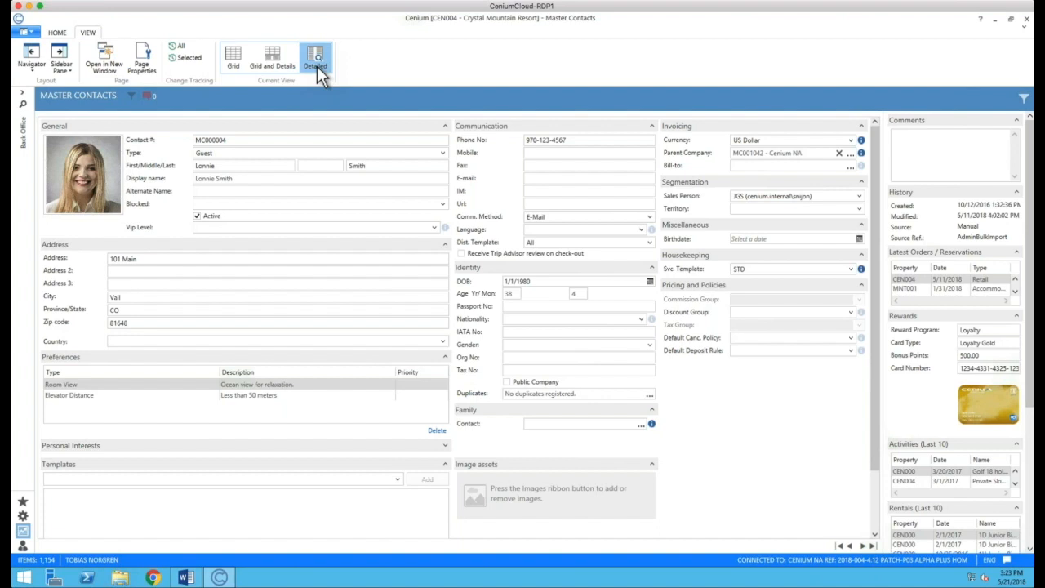
left_click(237, 59)
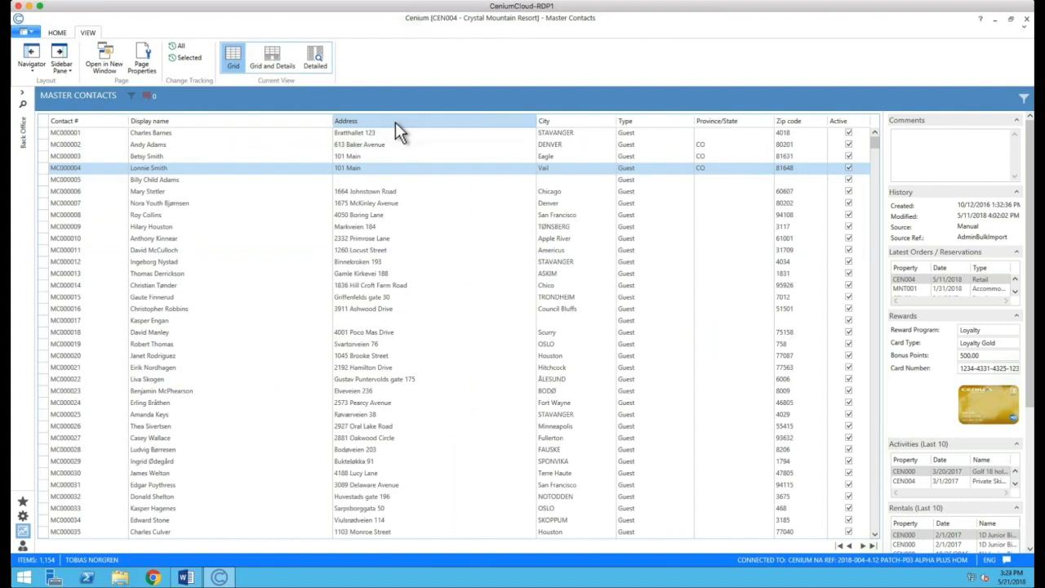
left_click(278, 66)
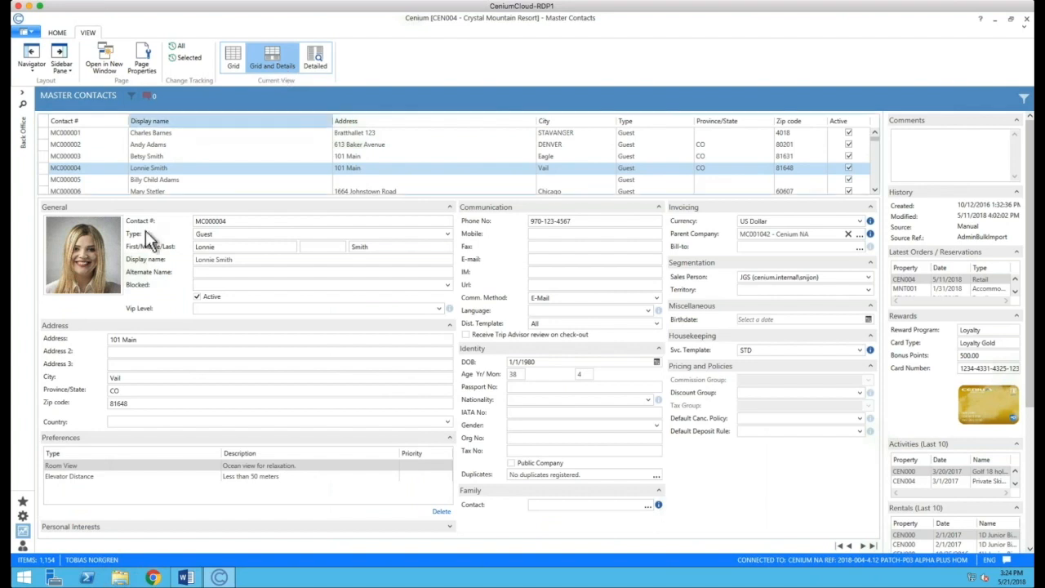
Set the Navigator layout to Normal and switch it back to Minimized
left_click(32, 69)
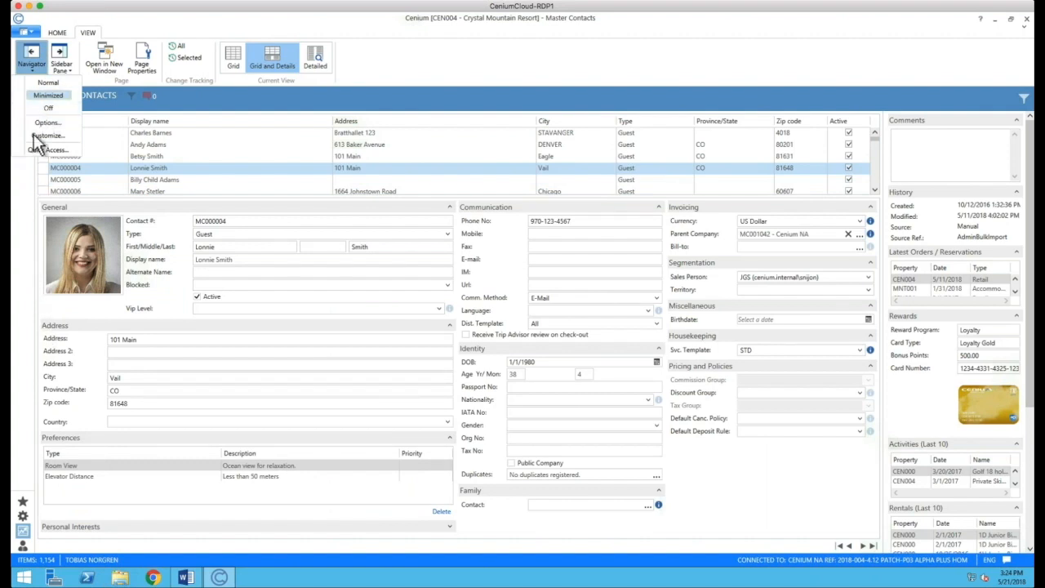
left_click(40, 85)
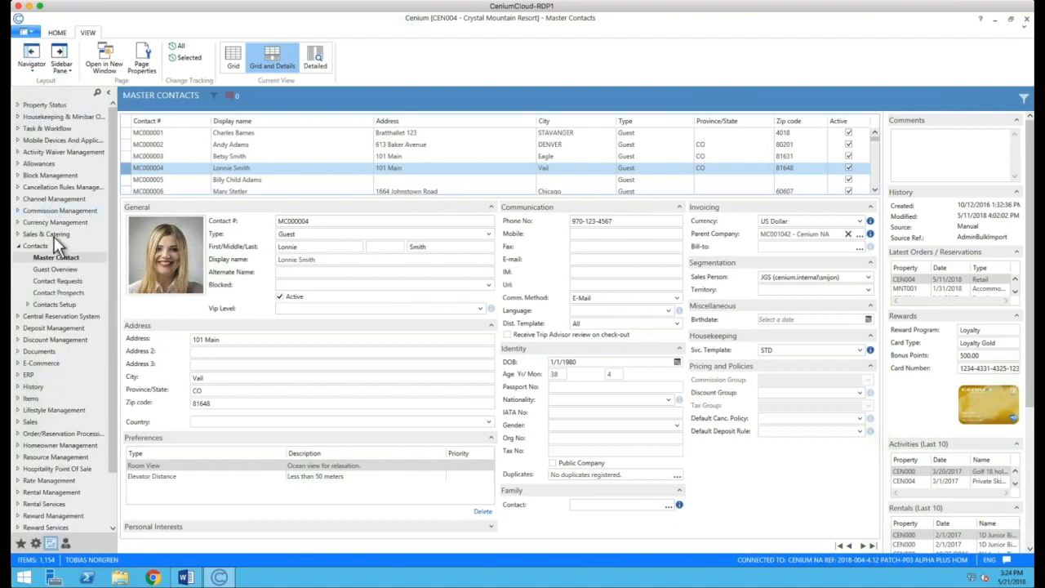
left_click(32, 67)
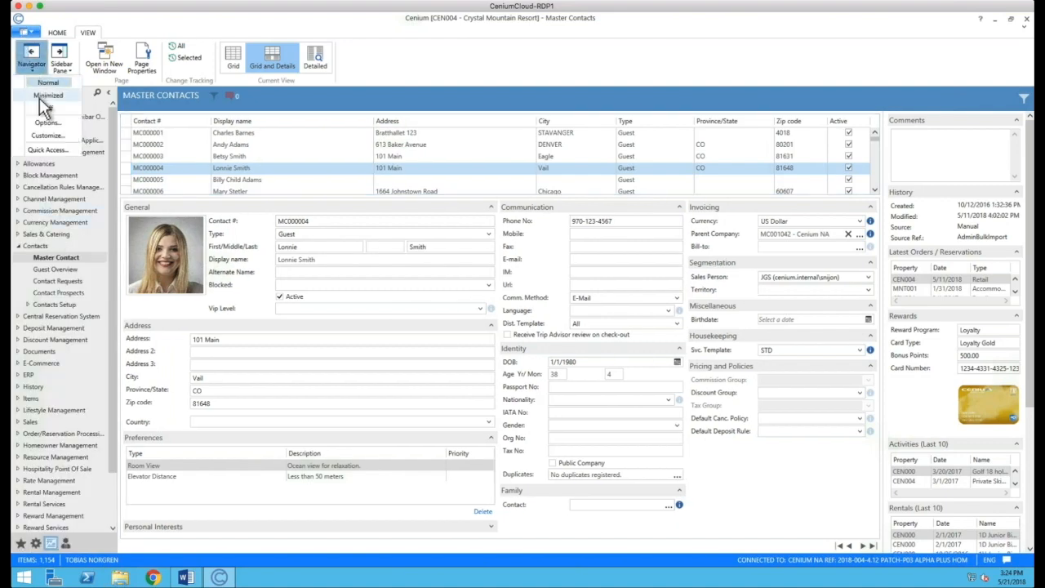
left_click(40, 95)
Review the choices for the maximum number of visible groups in the Navigator options, and close the dialog with Five kept
left_click(35, 67)
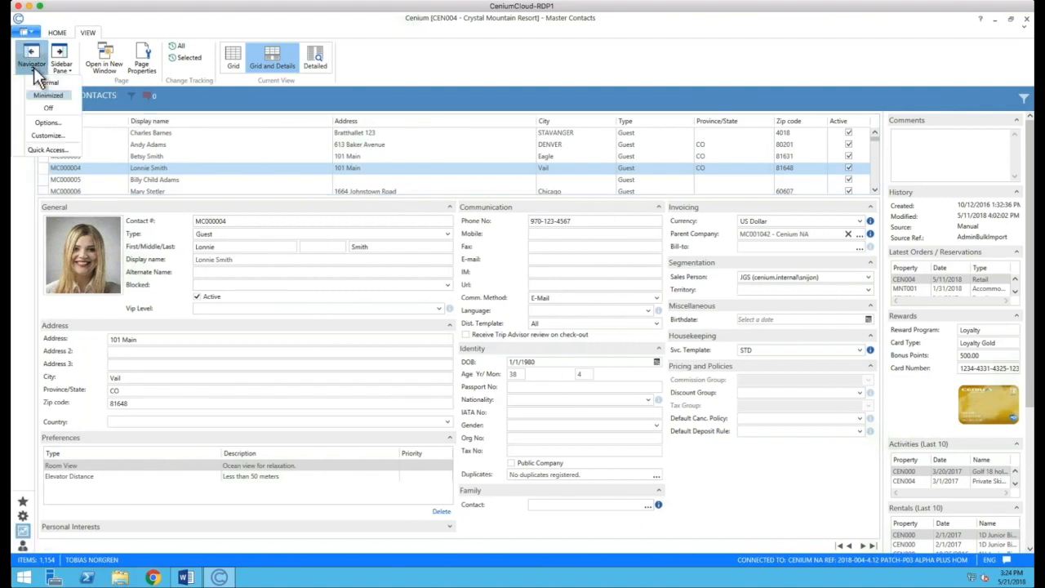
left_click(45, 122)
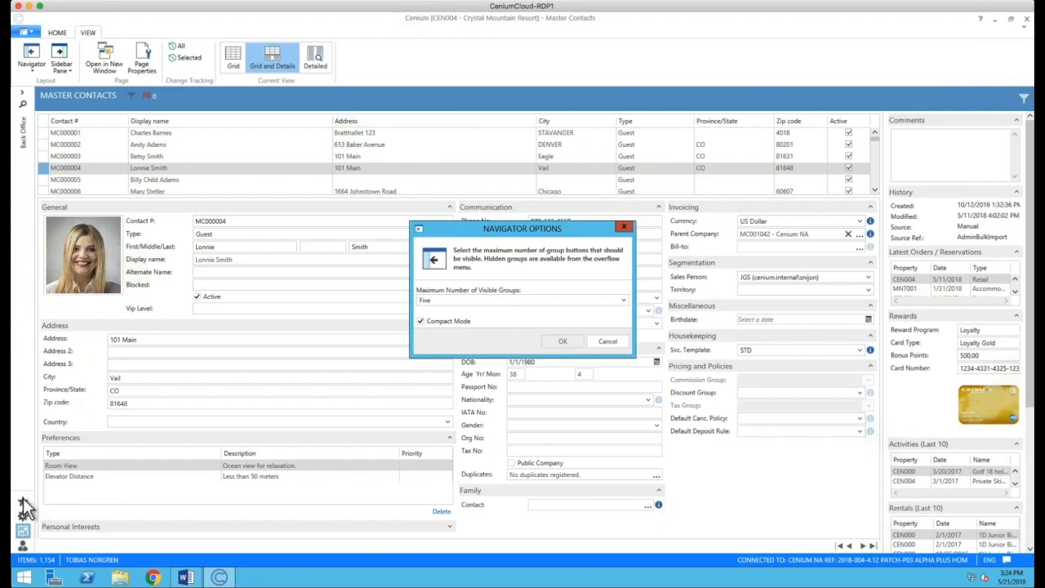
left_click(539, 302)
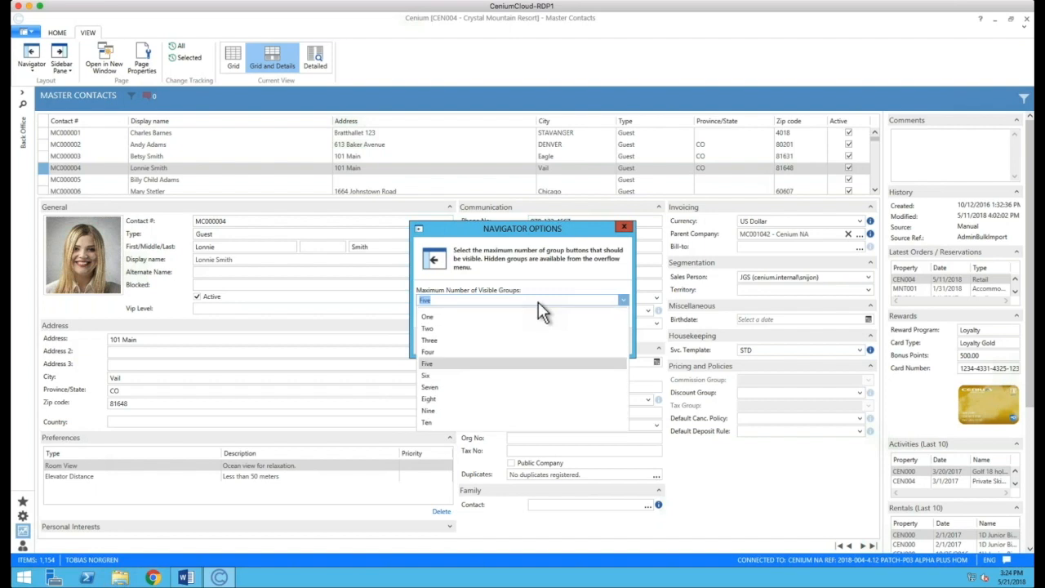
left_click(538, 301)
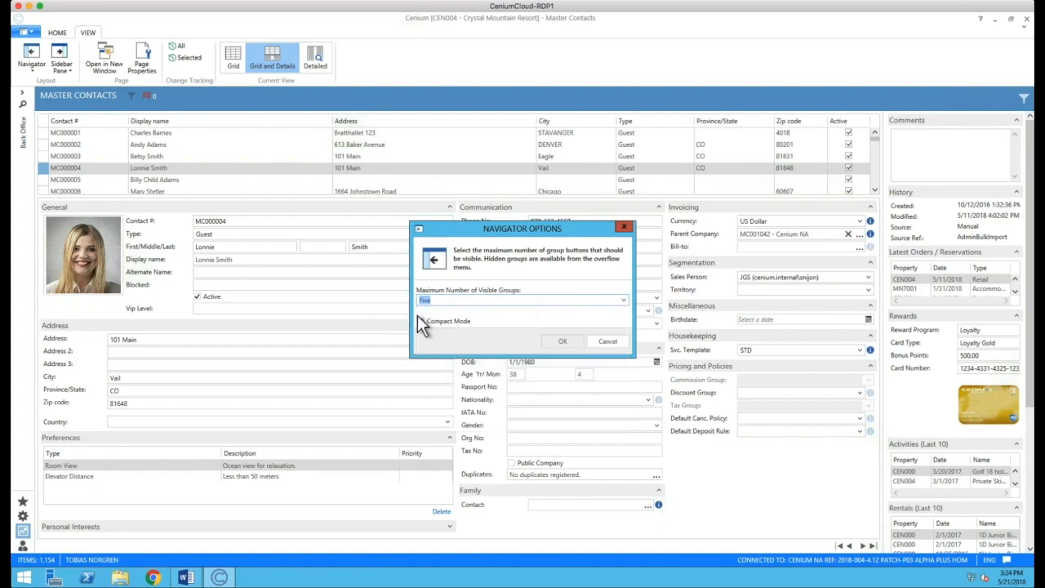
left_click(551, 343)
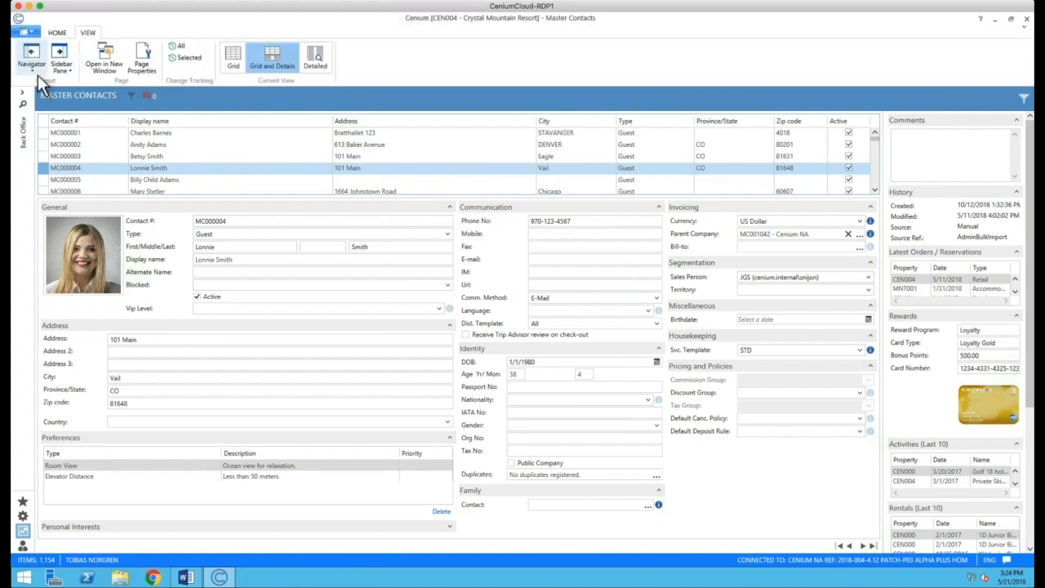
Customize the Navigator by searching the available pages for "mas" and adding Master Contacts to My Pages
left_click(35, 71)
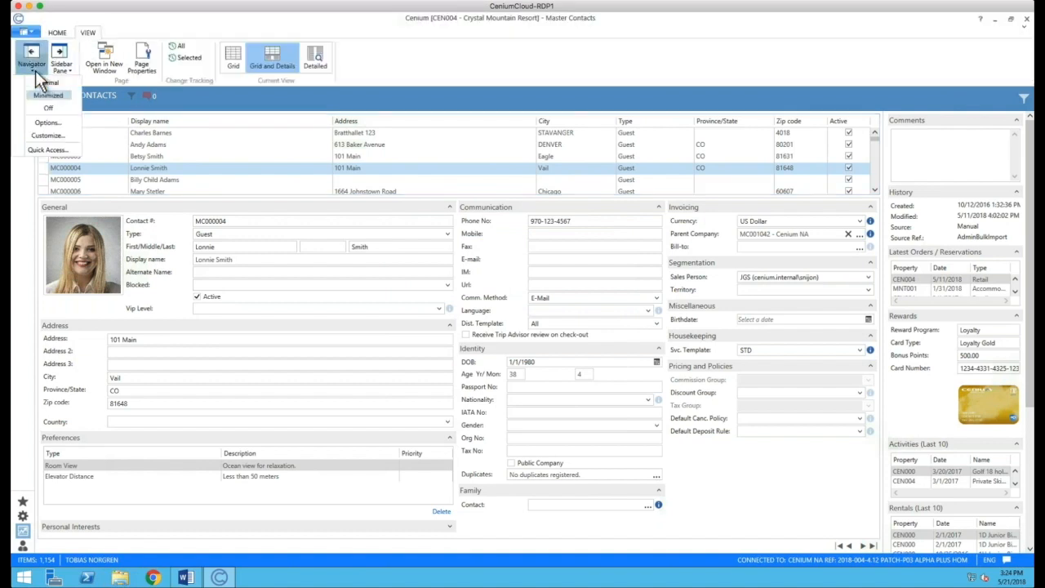
left_click(43, 136)
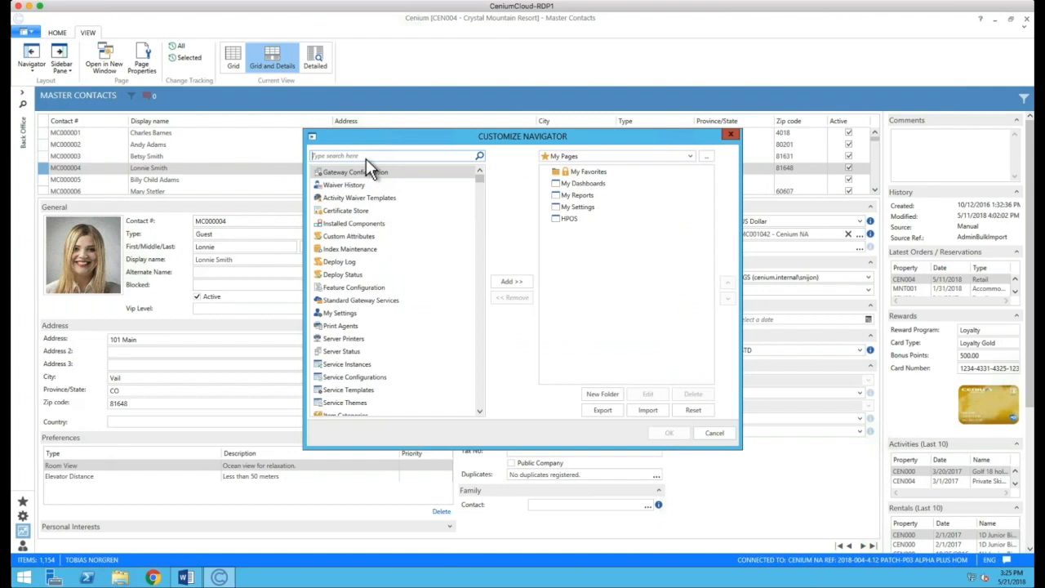
type("m")
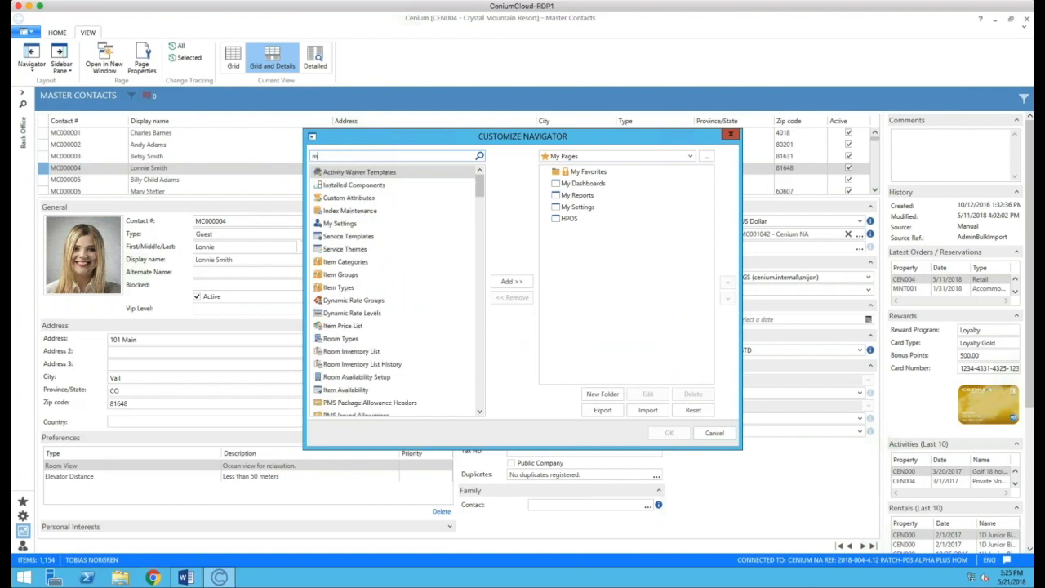
type("as")
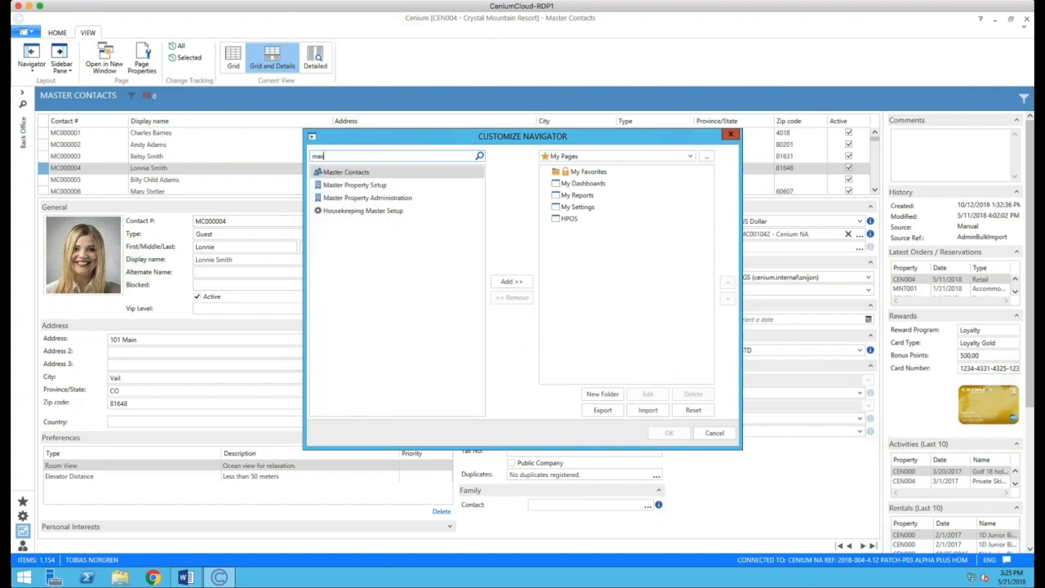
left_click(511, 281)
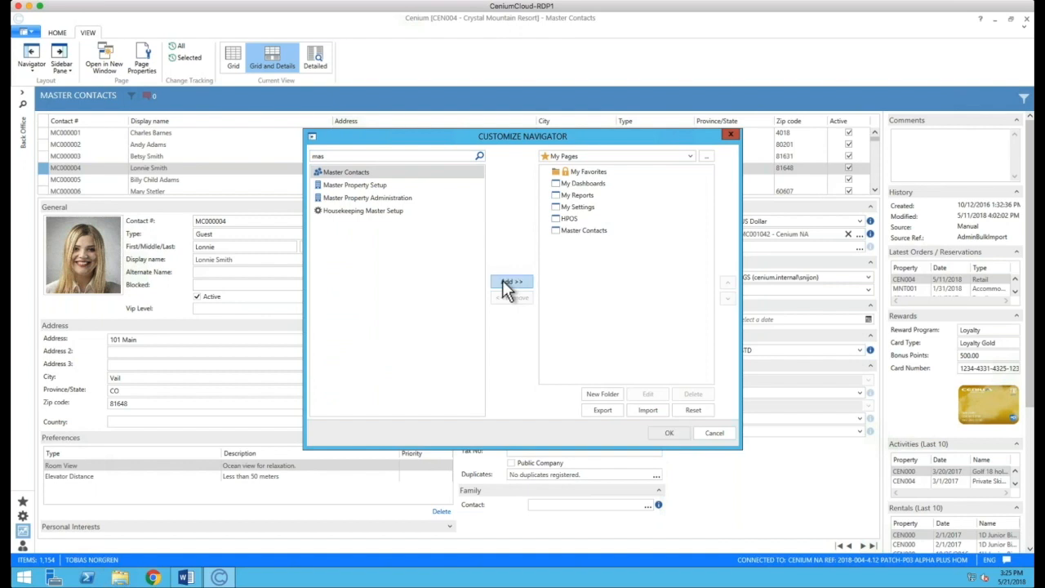
Search the available pages for "item", add Items to My Pages, save the customization, and show My Pages in the expanded Navigator
left_click(385, 157)
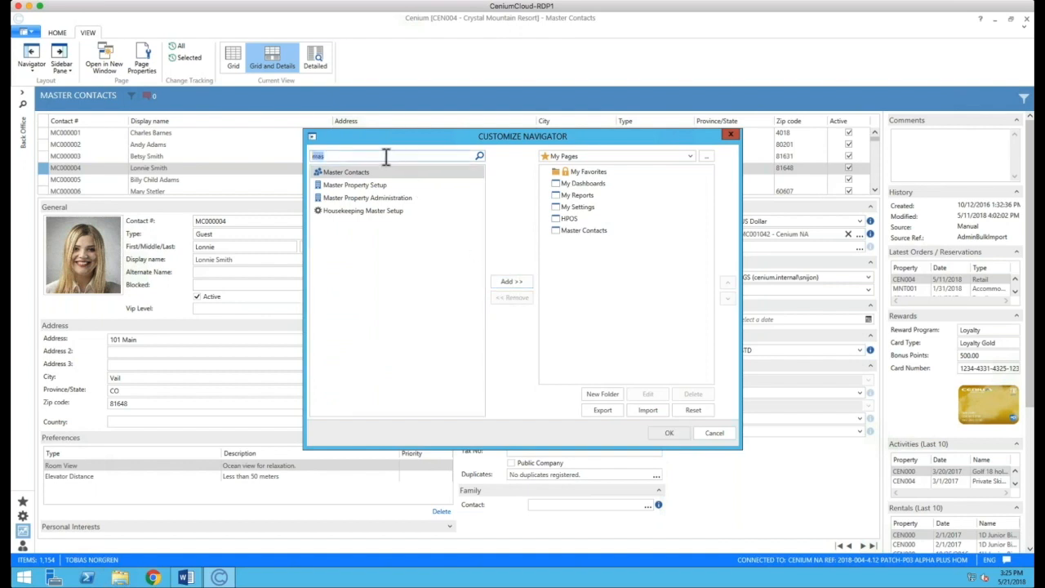
type("item")
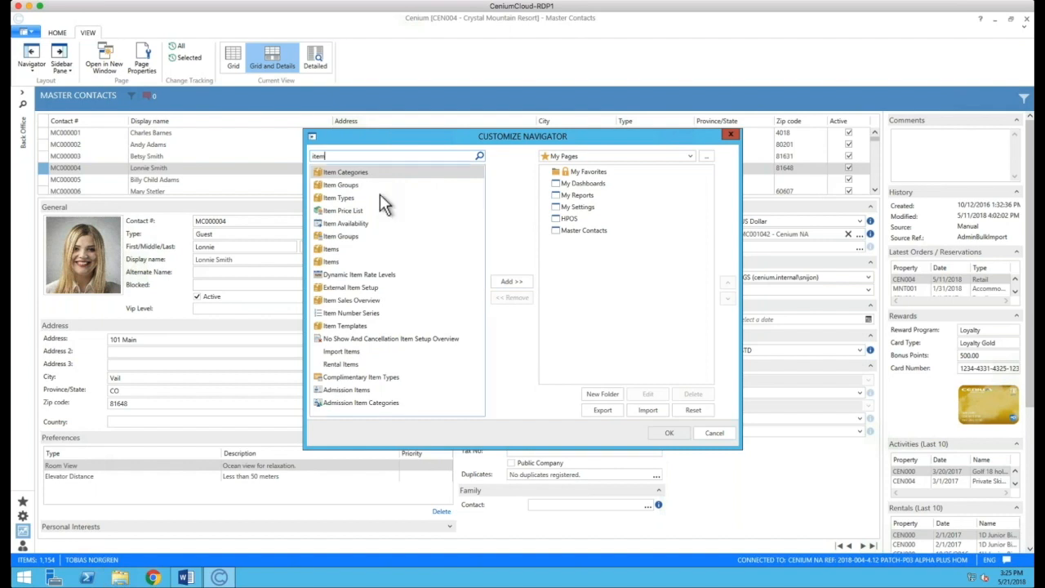
left_click(346, 250)
left_click(510, 281)
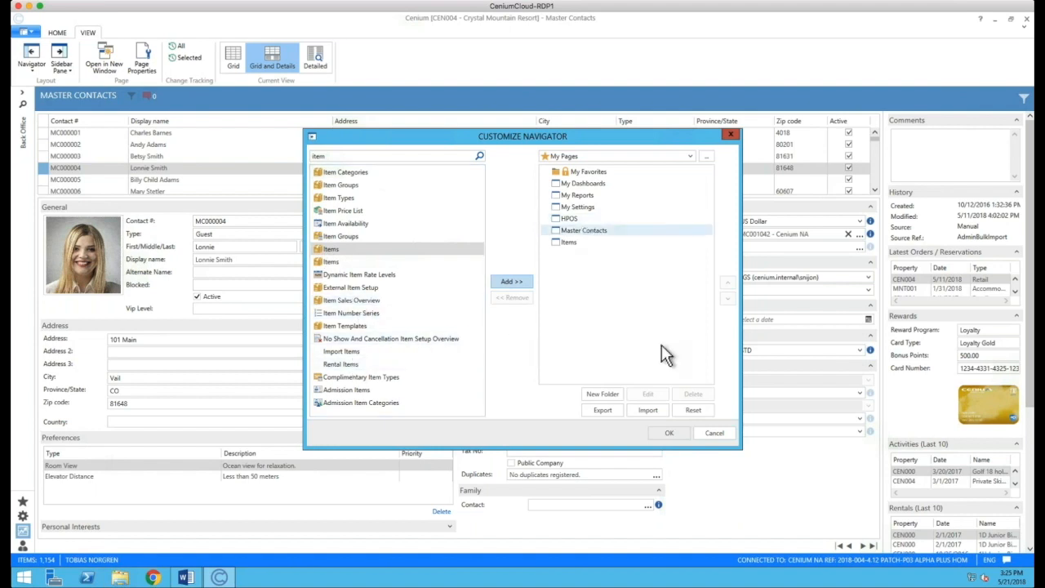
left_click(668, 434)
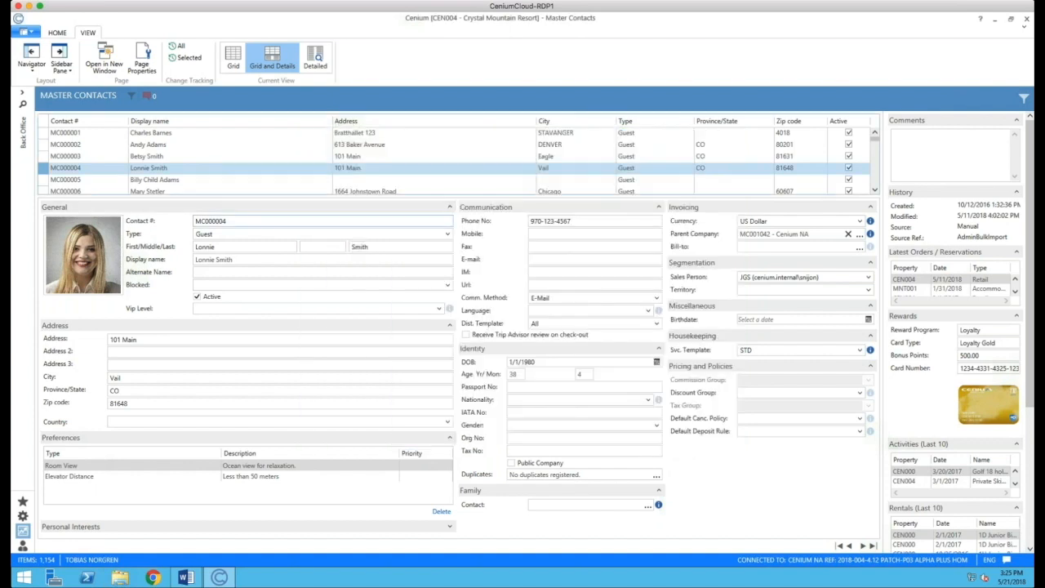
left_click(23, 94)
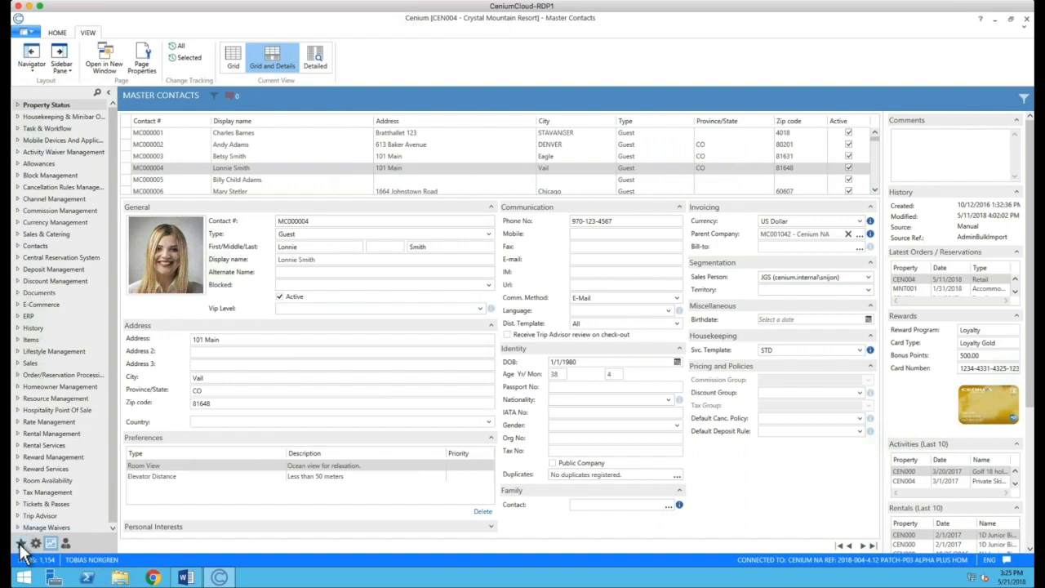
left_click(21, 544)
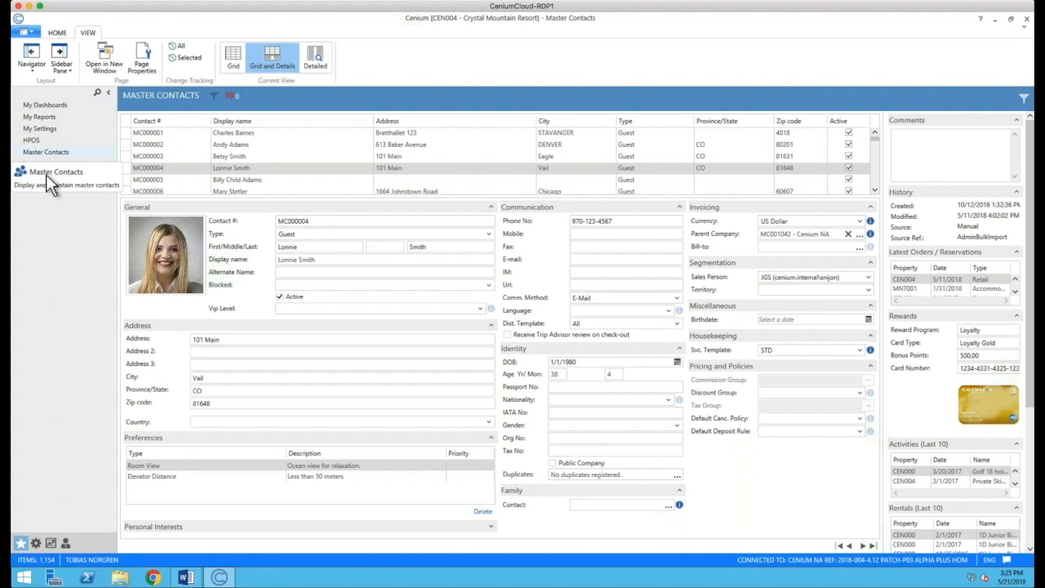
Review the Navigator's quick access page assignments and close the configuration without saving changes
left_click(33, 70)
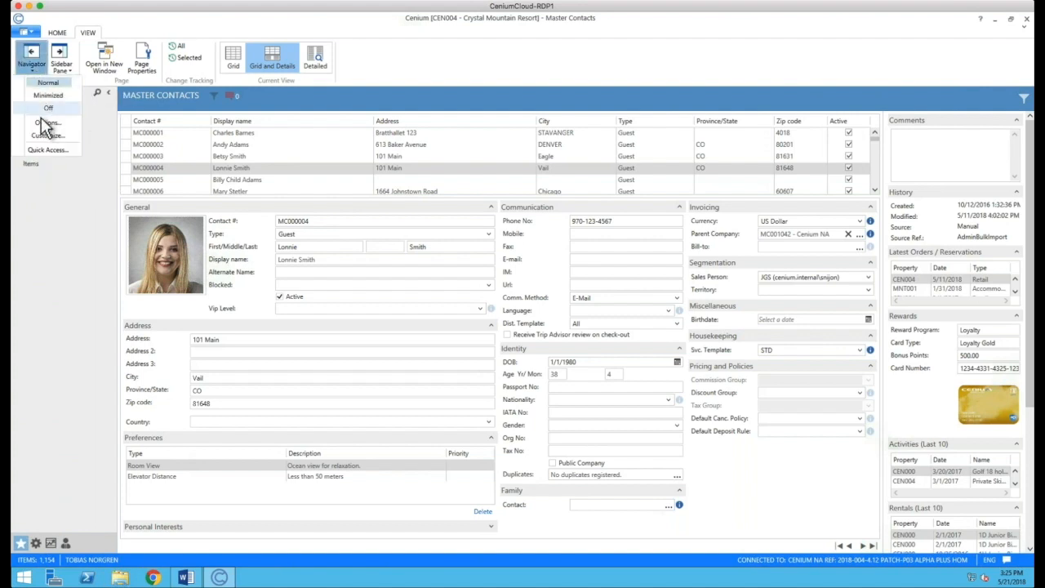
left_click(48, 149)
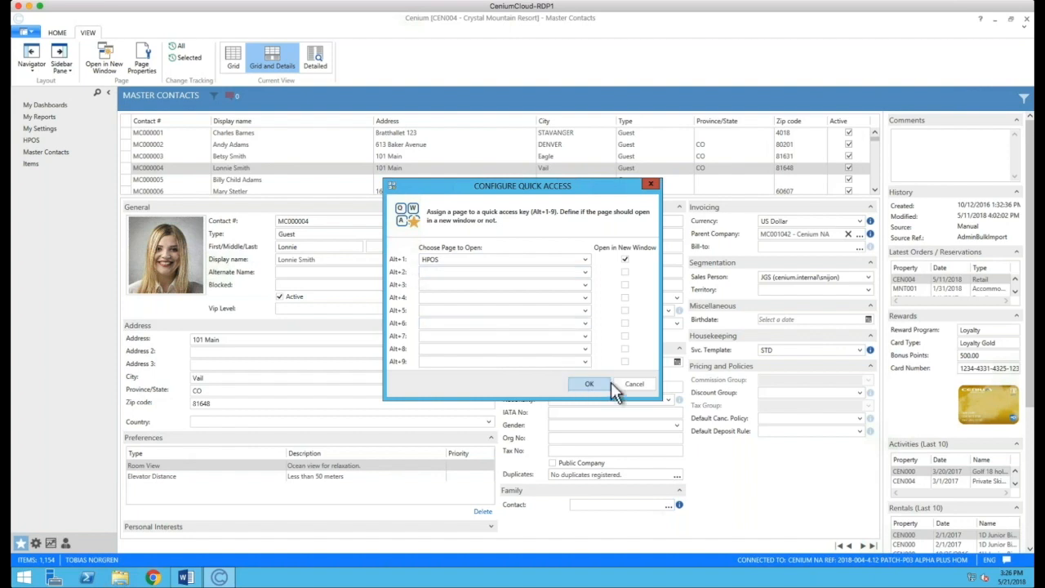
left_click(645, 384)
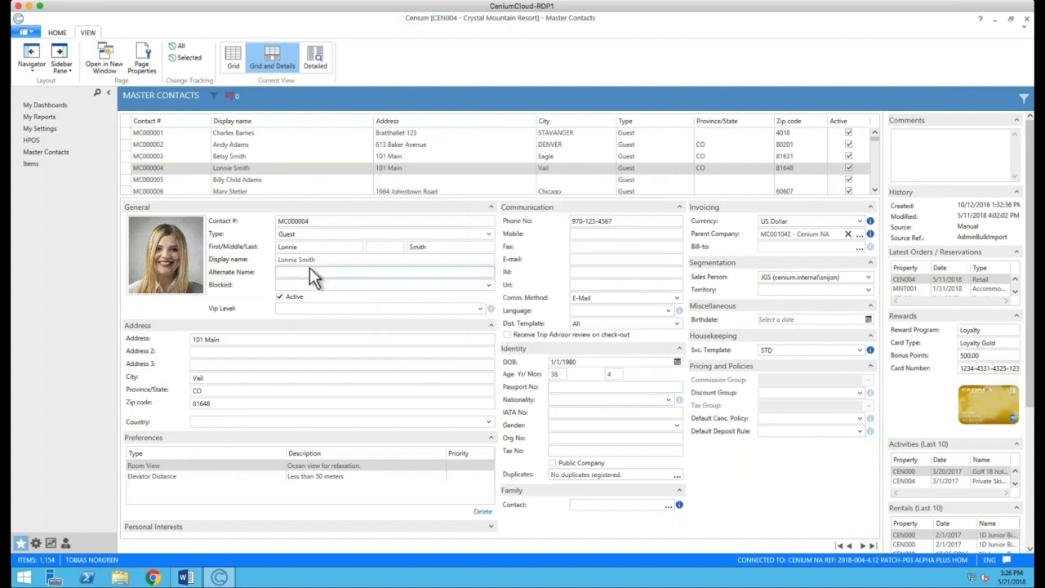
key("alt+1")
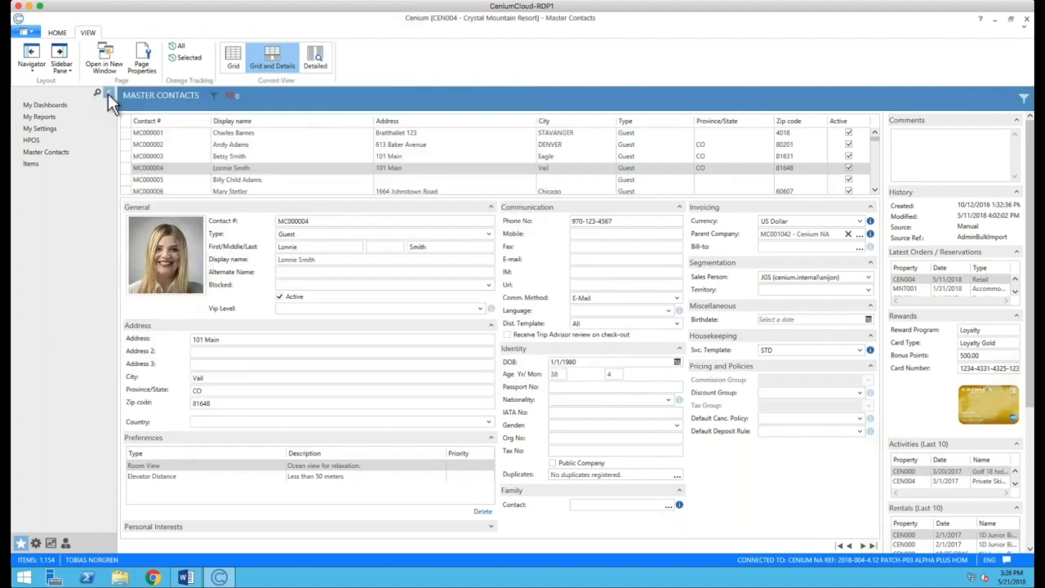
Collapse the Navigator and look through the Latest Orders / Reservations list and the remaining sidebar sections of the selected contact
left_click(108, 95)
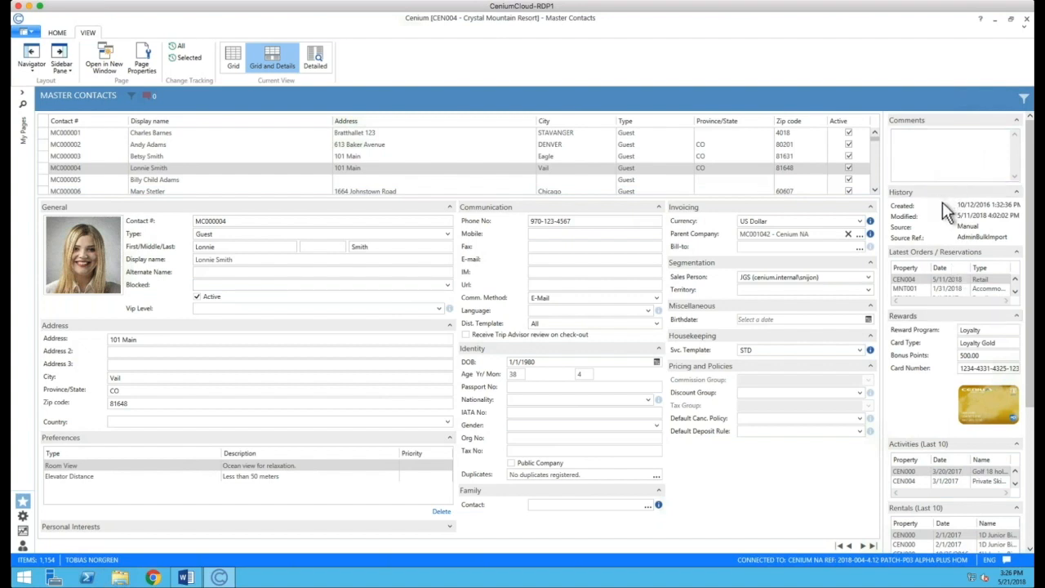
left_click(980, 289)
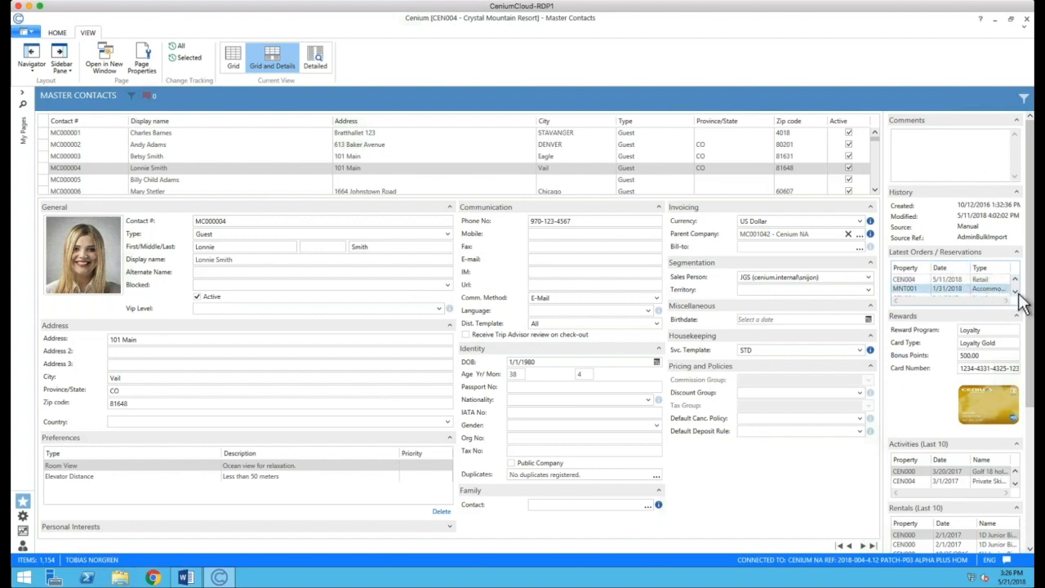
left_click(1016, 293)
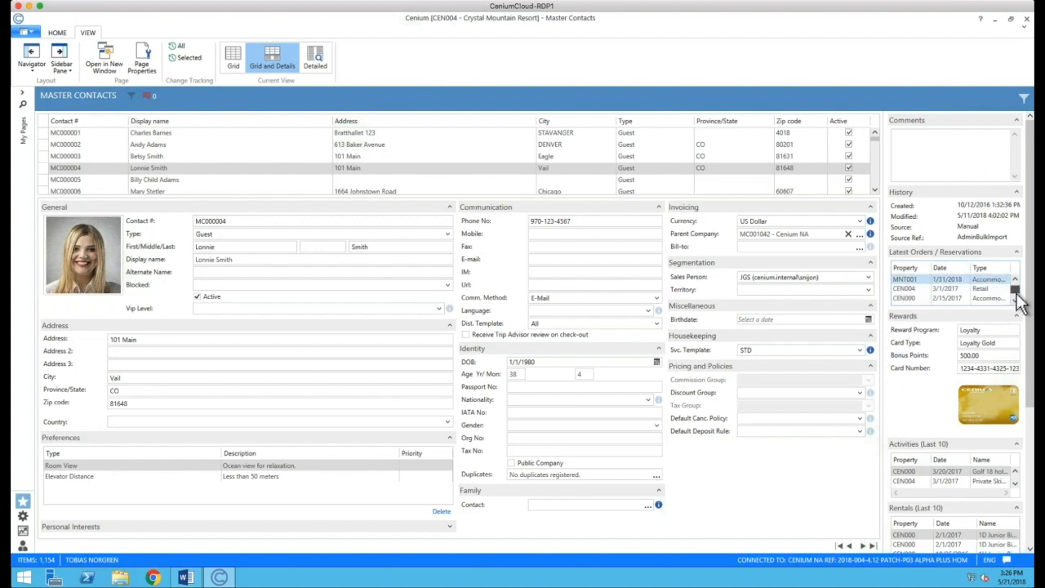
left_click(1017, 301)
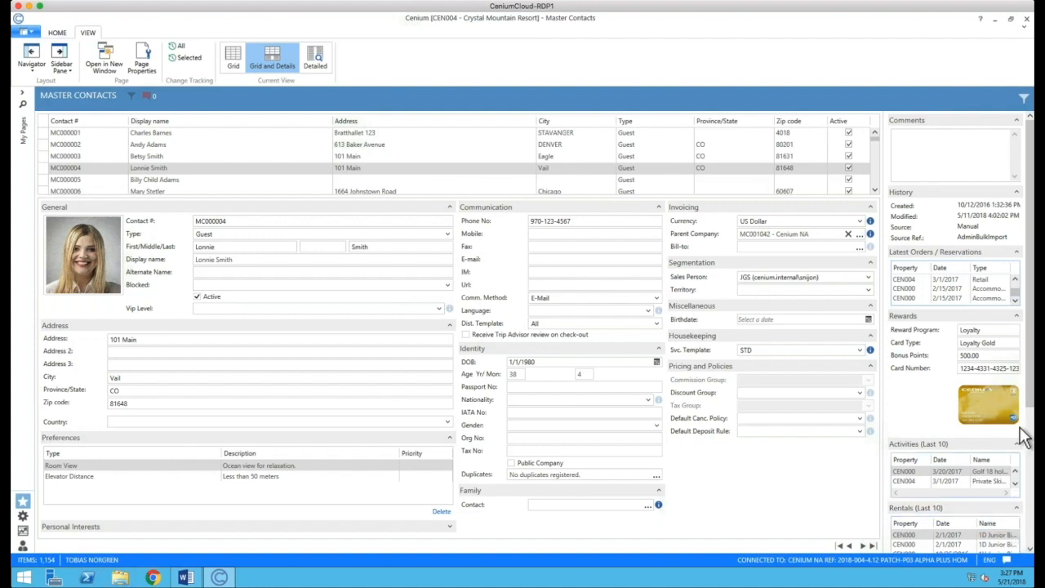
left_click_drag(1032, 408, 1032, 546)
left_click_drag(1031, 490, 1031, 350)
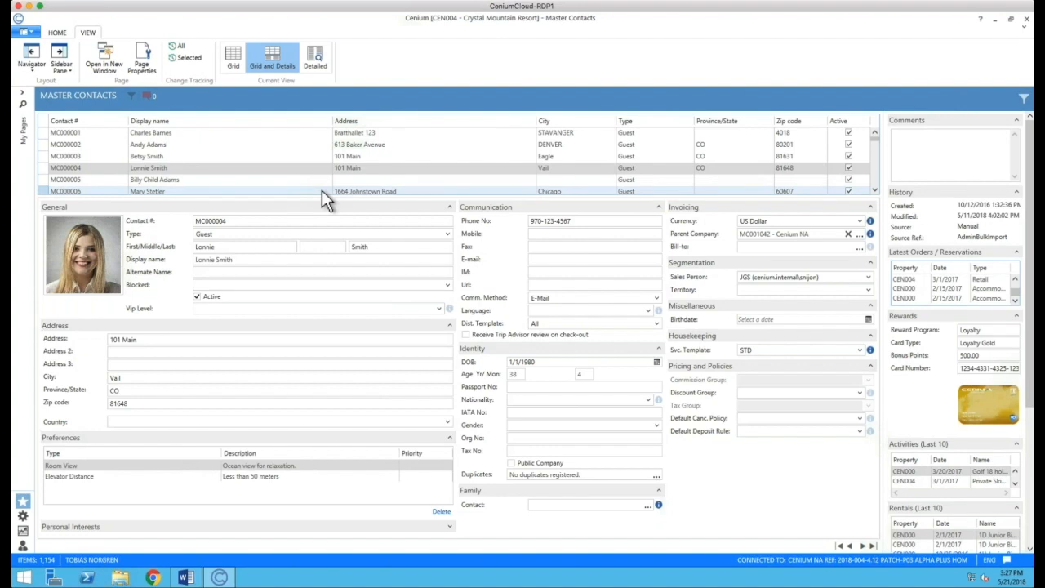
Set the Sidebar Pane to Off and switch it back to Normal
left_click(68, 65)
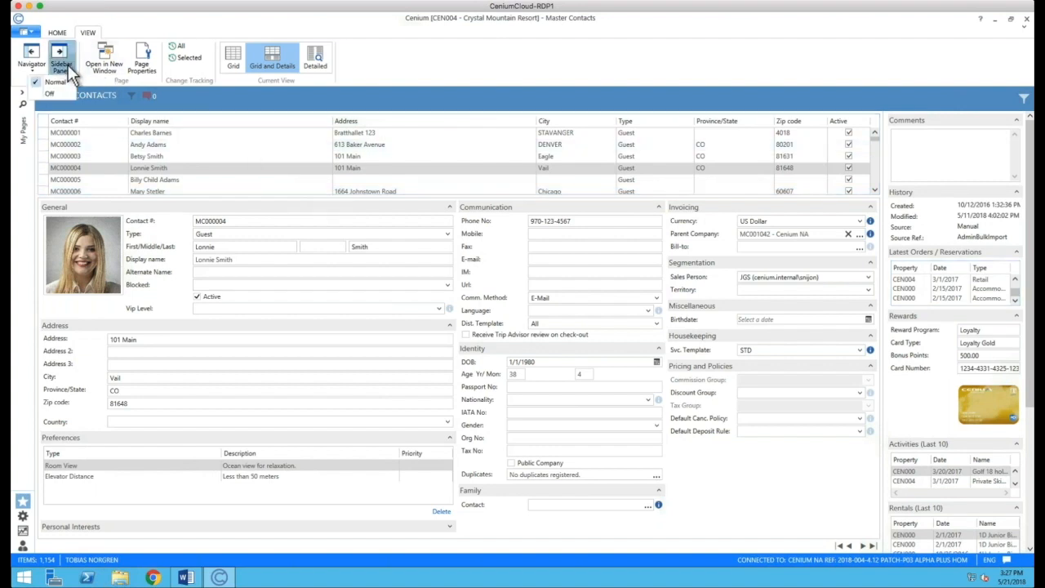
left_click(53, 94)
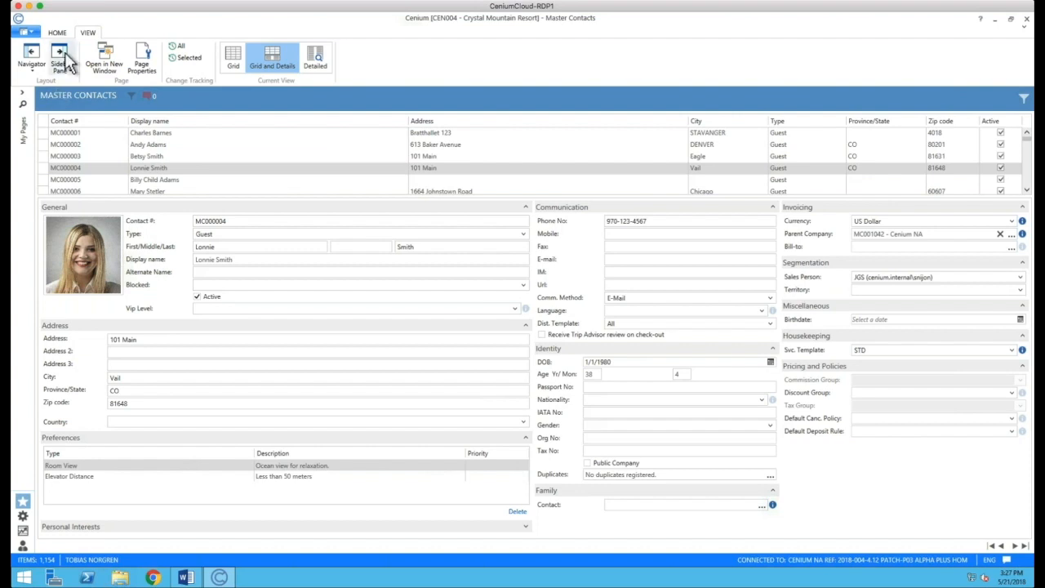
left_click(63, 69)
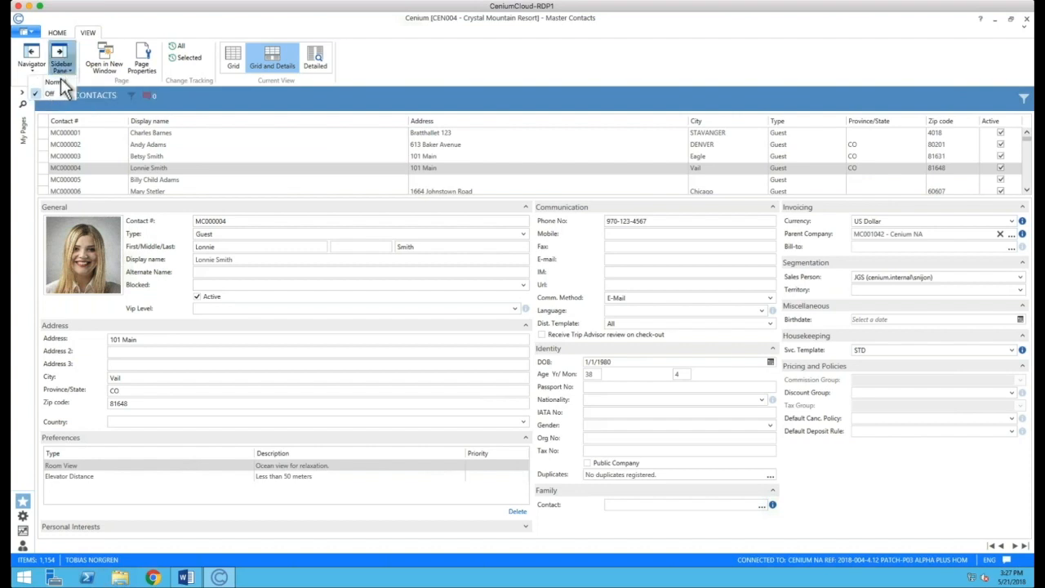
left_click(53, 83)
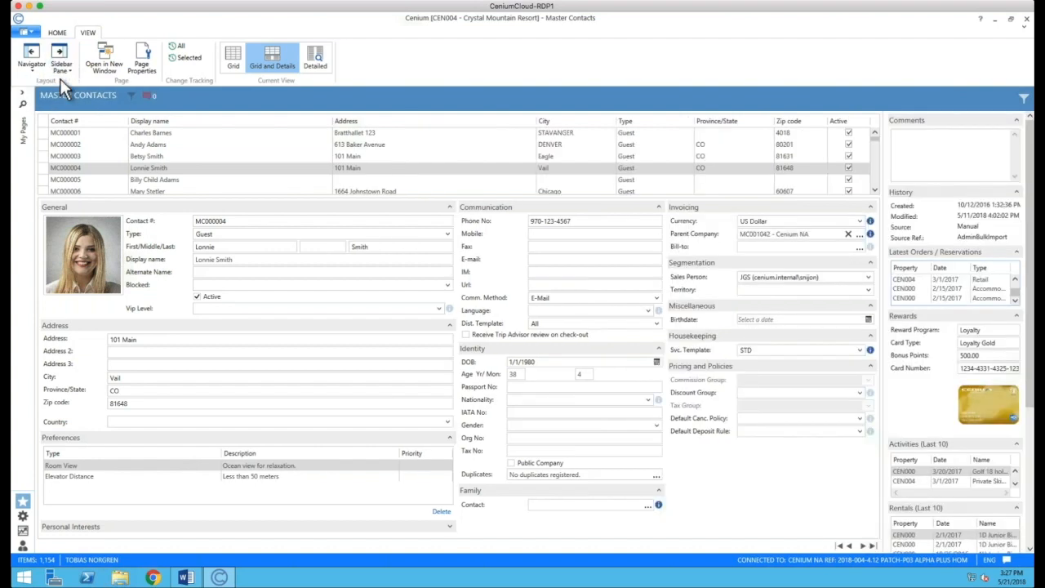
Open the Master Contacts page in a new window and close that window
left_click(114, 63)
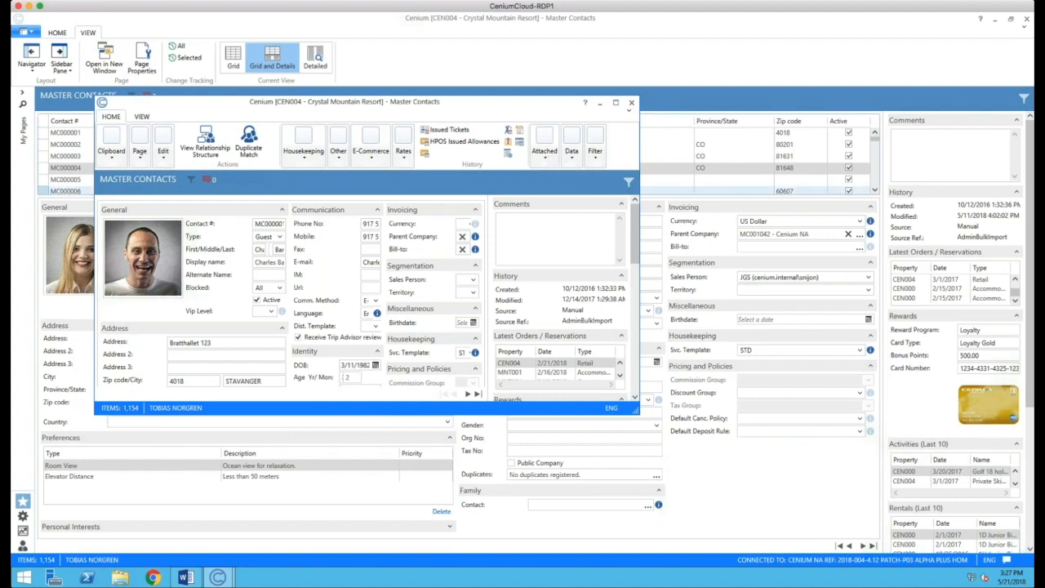
left_click(631, 104)
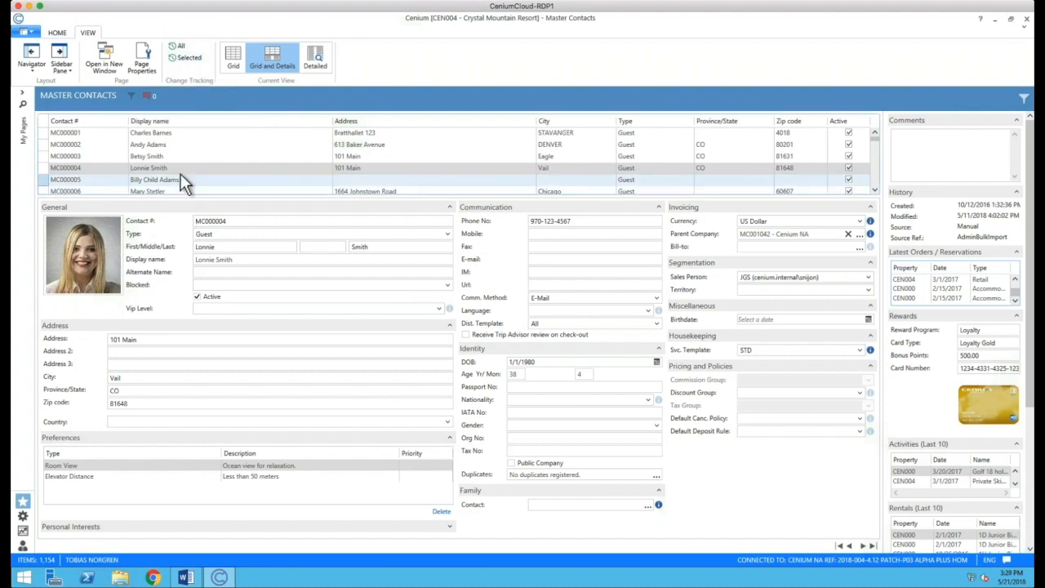
Review the change tracking summary for the selected contact, close it, and request change tracking for all records
left_click(188, 59)
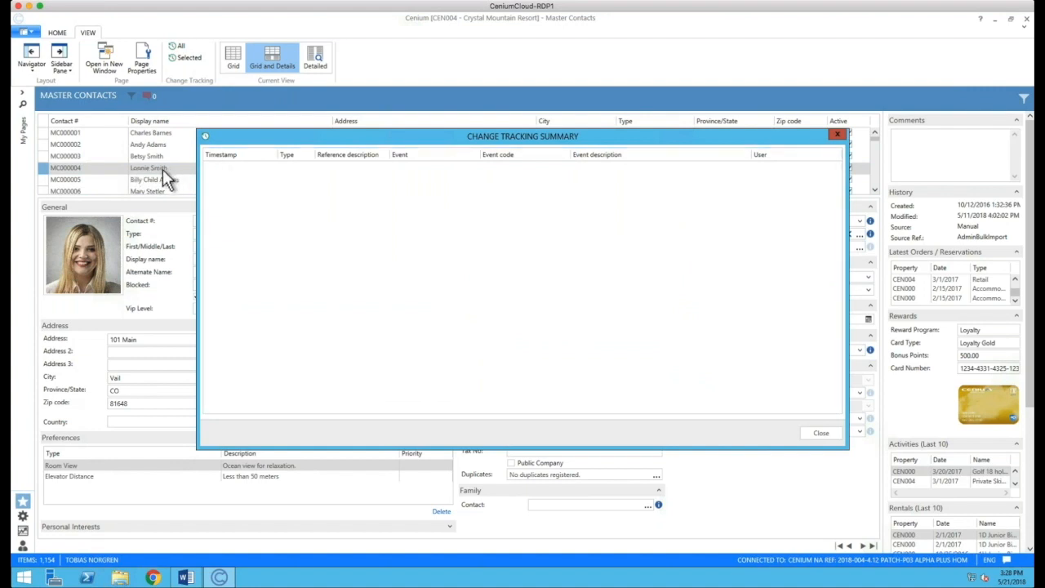
left_click(821, 434)
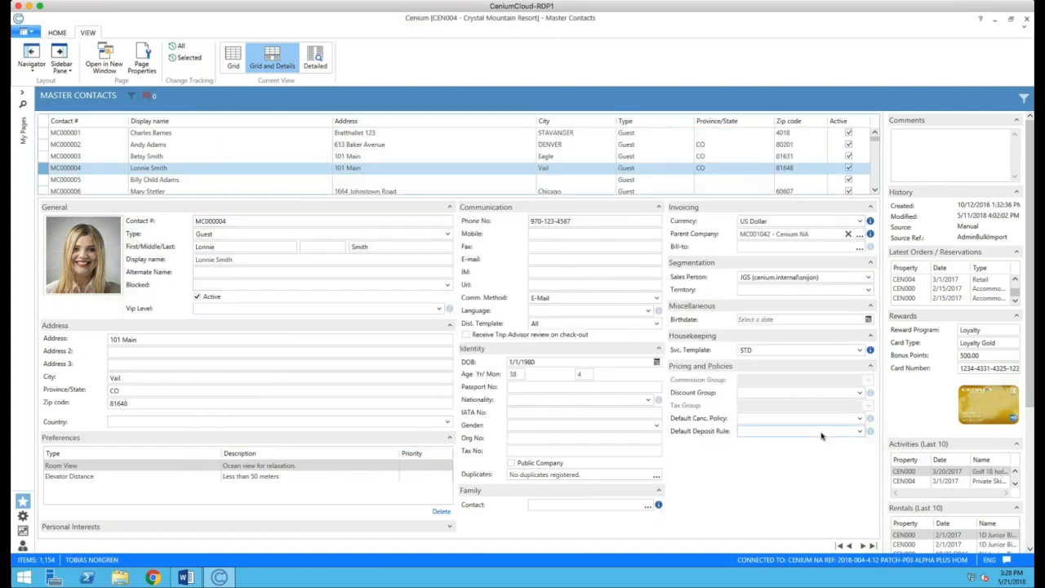
left_click(182, 46)
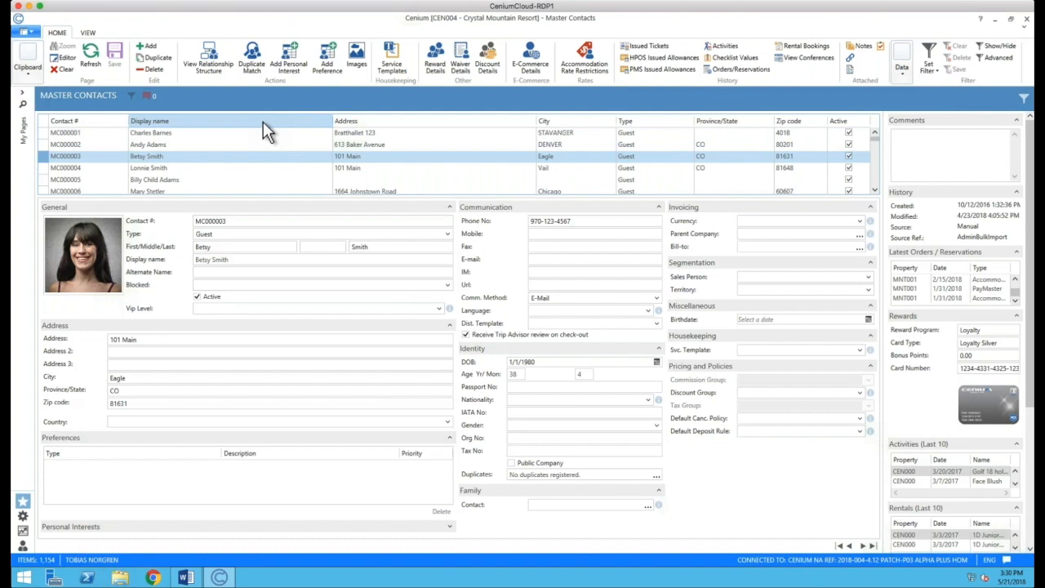
Move the Display name column behind the Address column and return it to its original place
left_click_drag(262, 119, 447, 128)
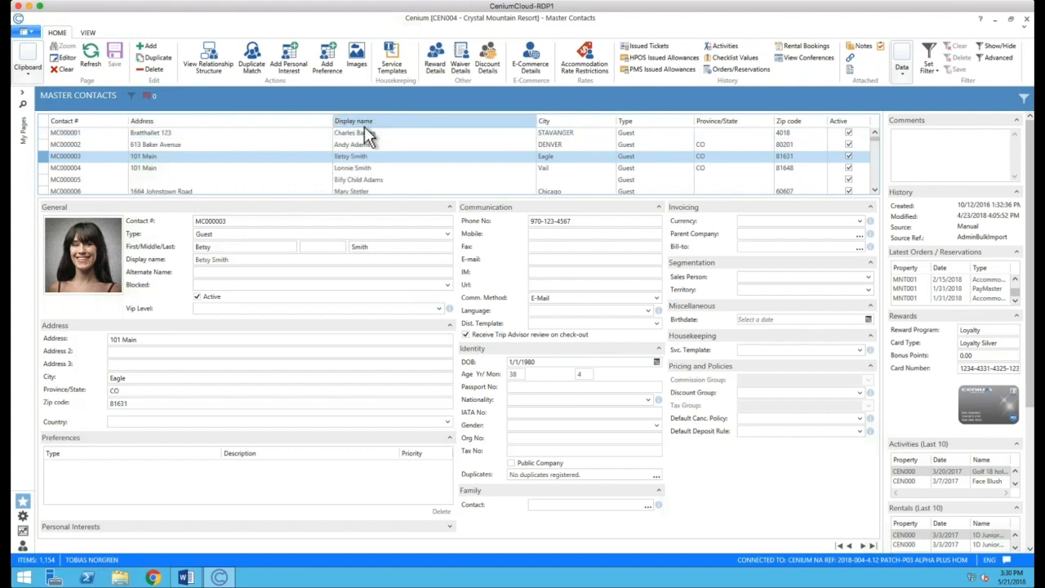
left_click_drag(385, 119, 207, 127)
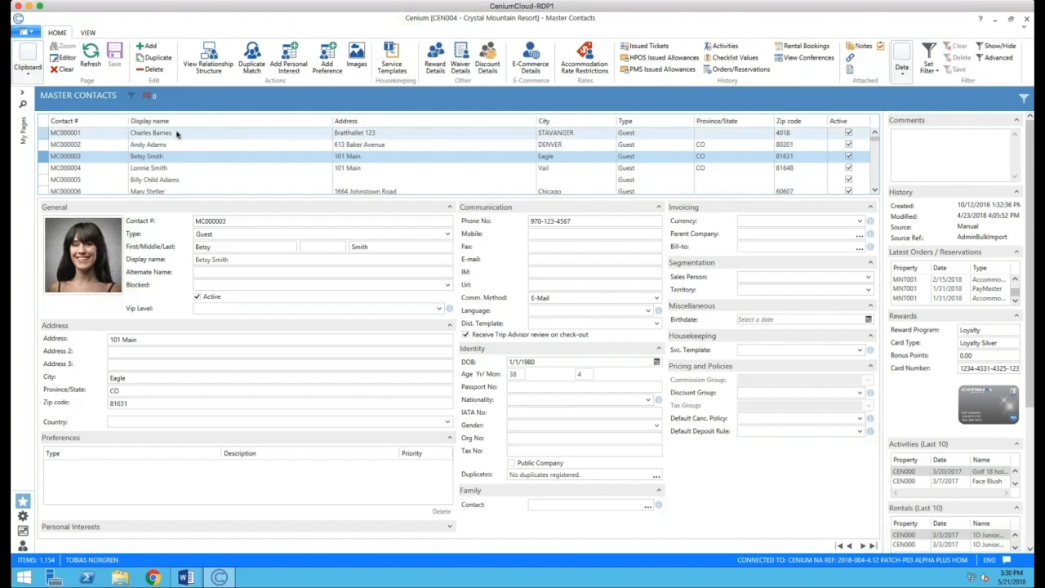
Sort the contact list by Display name and re-sort it by Contact #
left_click(431, 125)
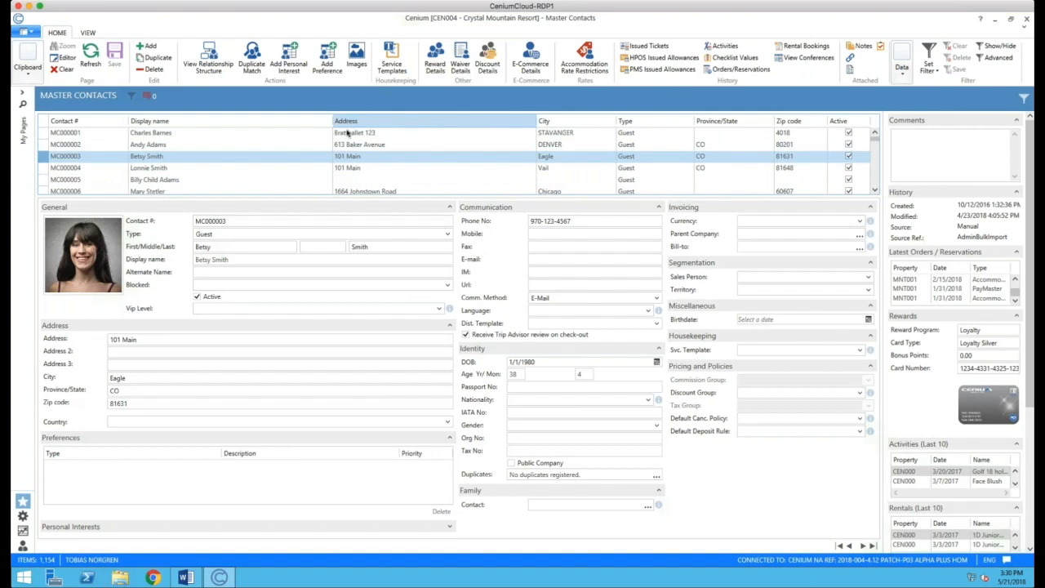
left_click(266, 125)
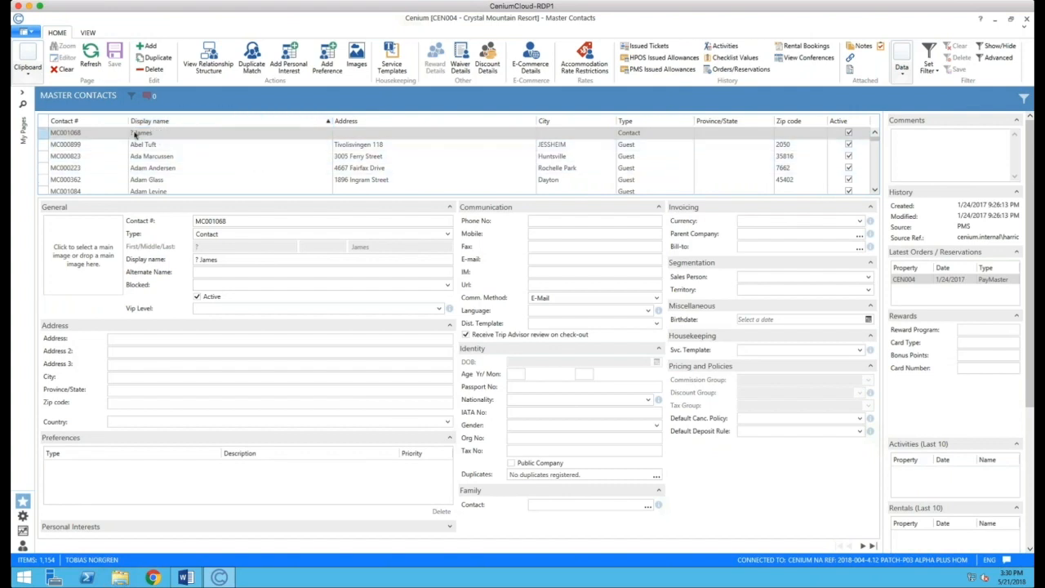
left_click(88, 121)
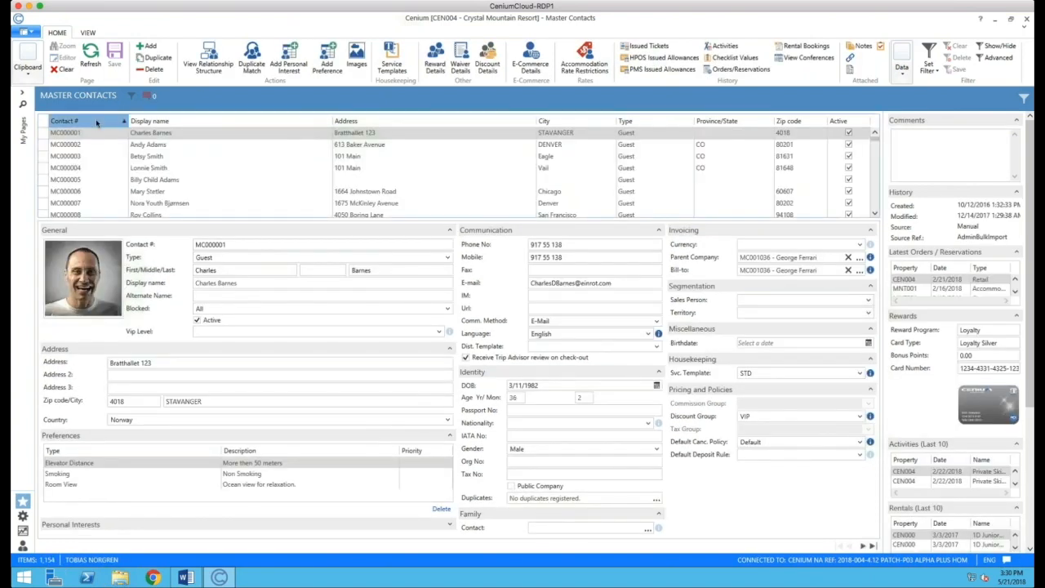
left_click(96, 123)
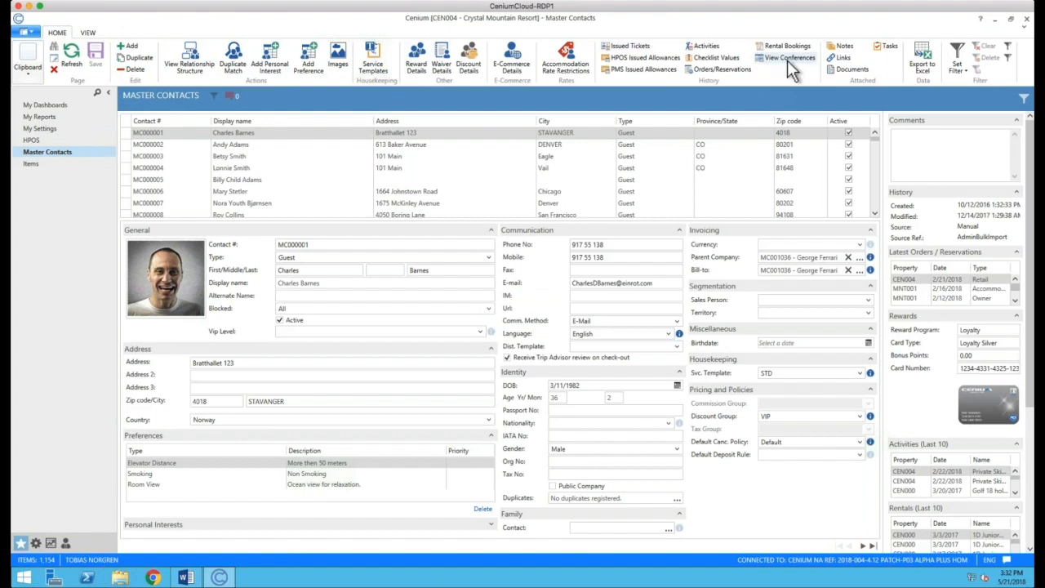
Draft an attached note of type CONF with the text "oihdfolhgldhg" for the first contact, and cancel it
left_click(846, 49)
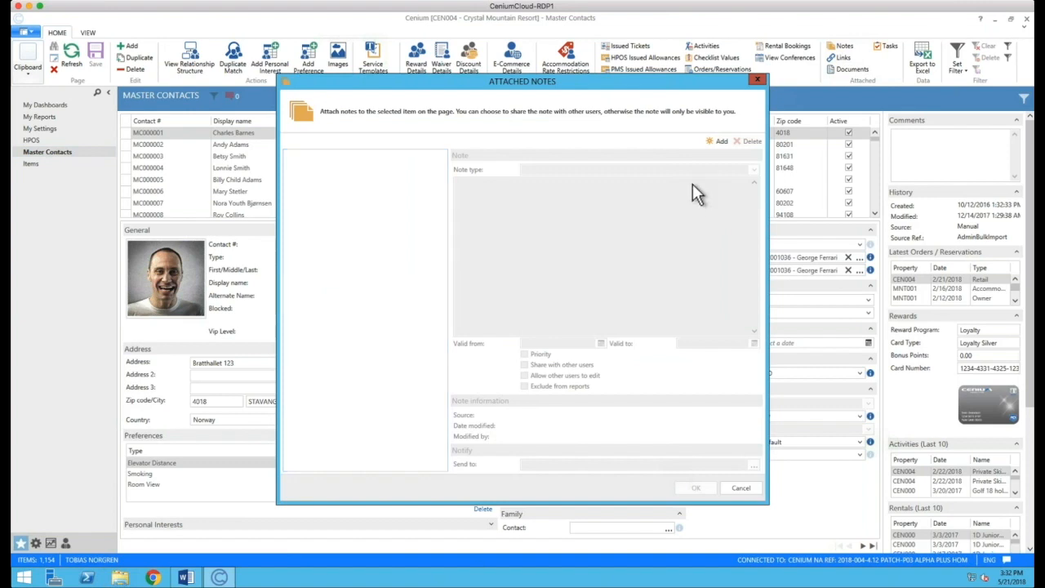
left_click(717, 141)
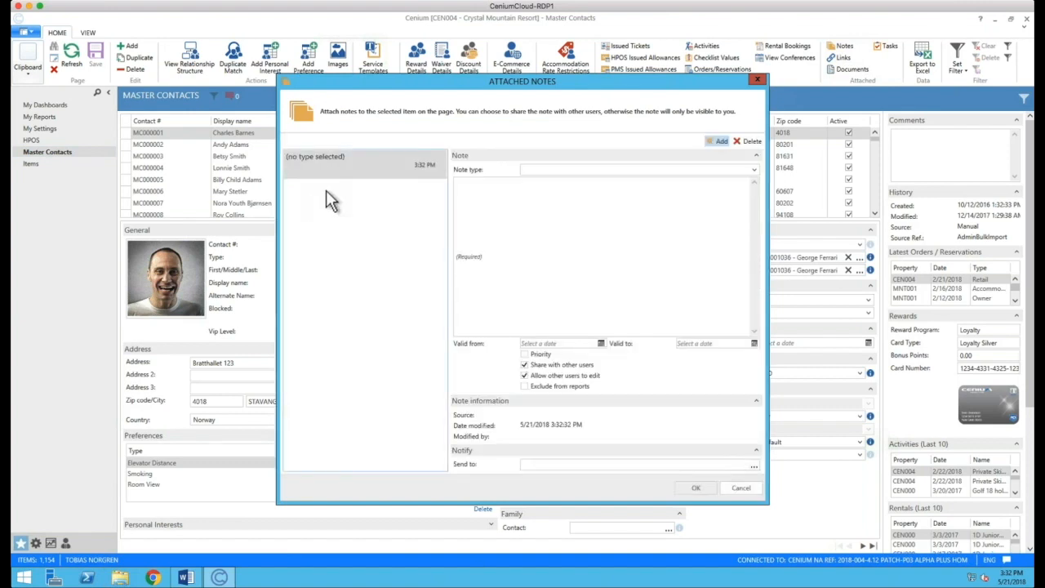
left_click(565, 169)
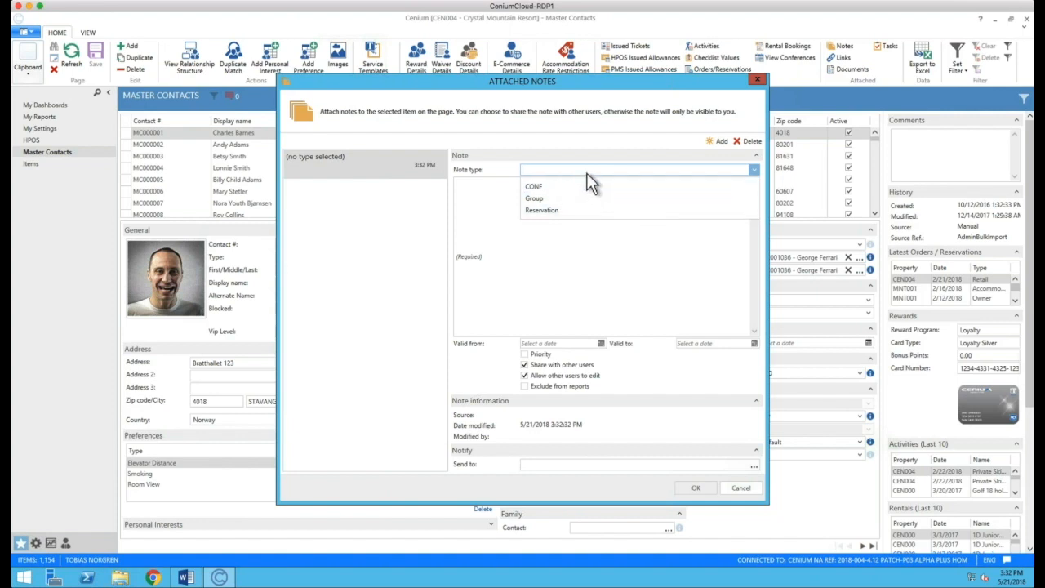
left_click(587, 170)
left_click(585, 171)
left_click(584, 185)
left_click(536, 236)
type("oihdfolhgldhg")
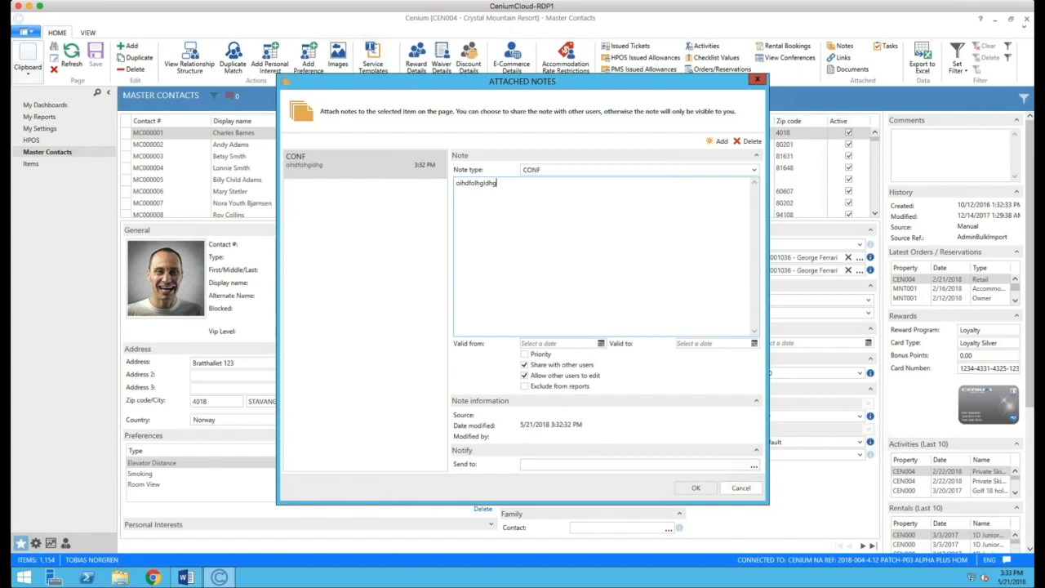
left_click(740, 488)
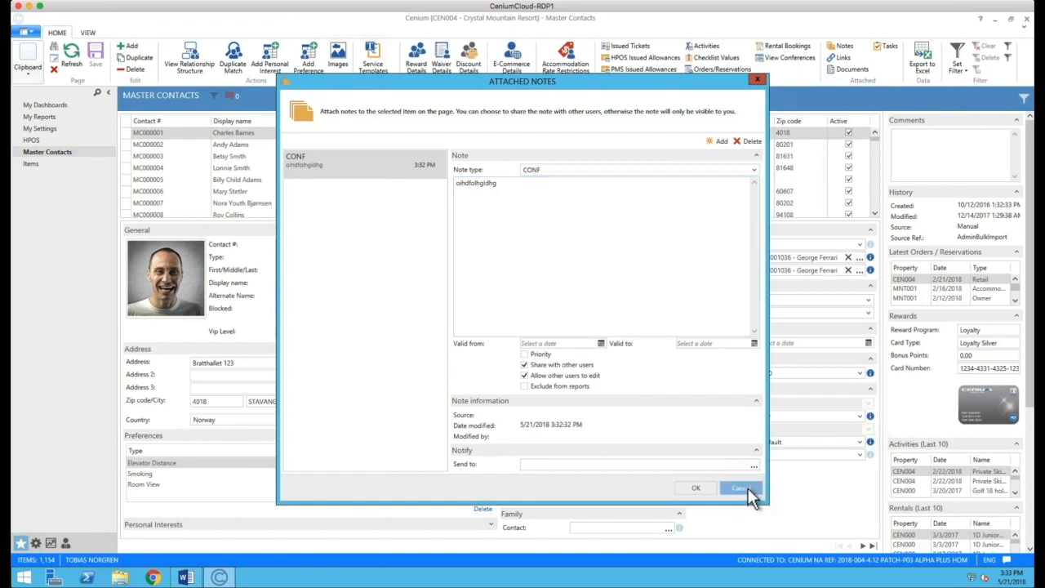
View the links and the documents attached to the first contact, closing each list without changes
left_click(839, 61)
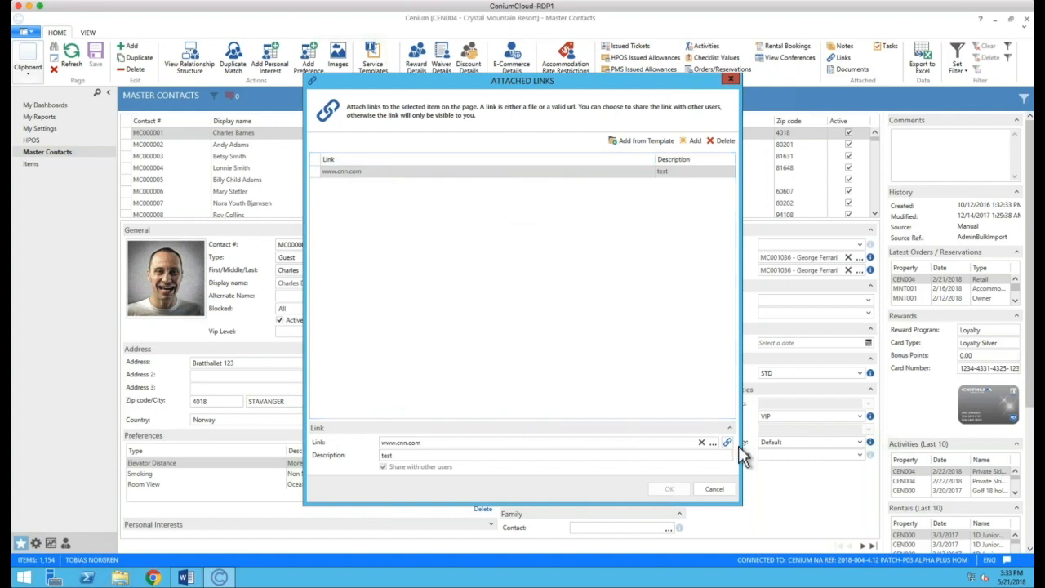
left_click(718, 491)
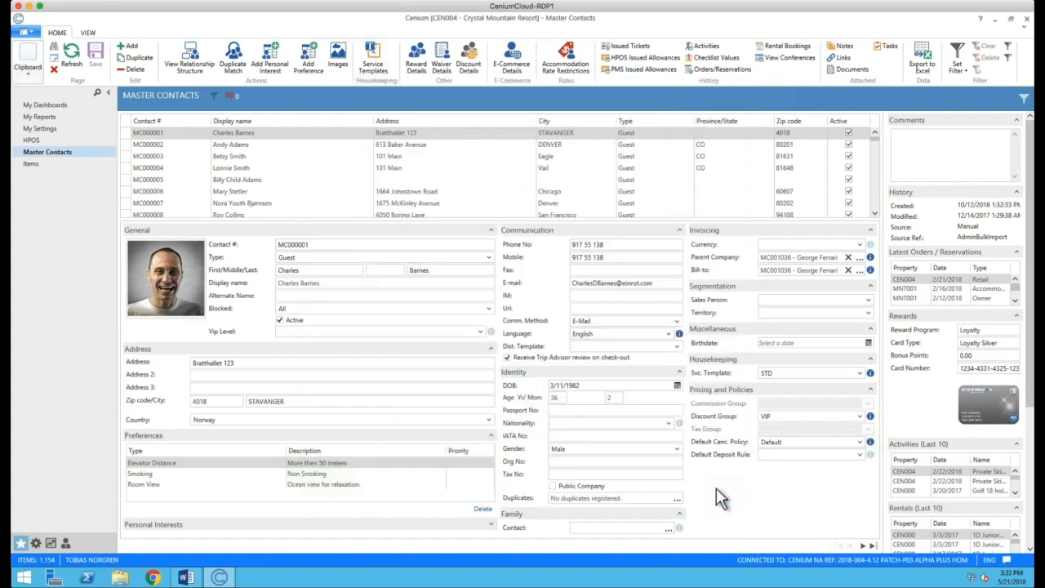
left_click(852, 69)
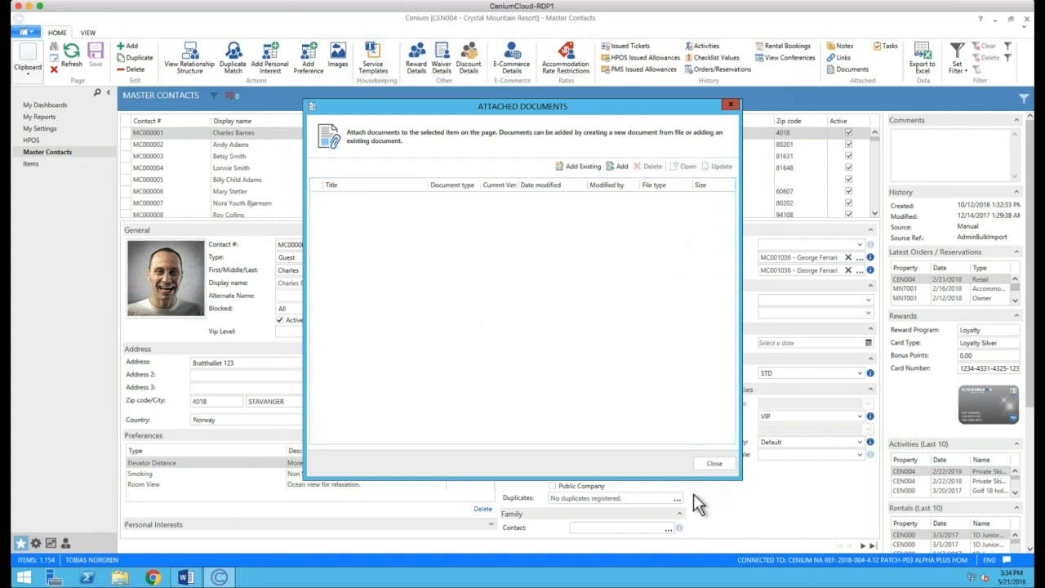
left_click(715, 463)
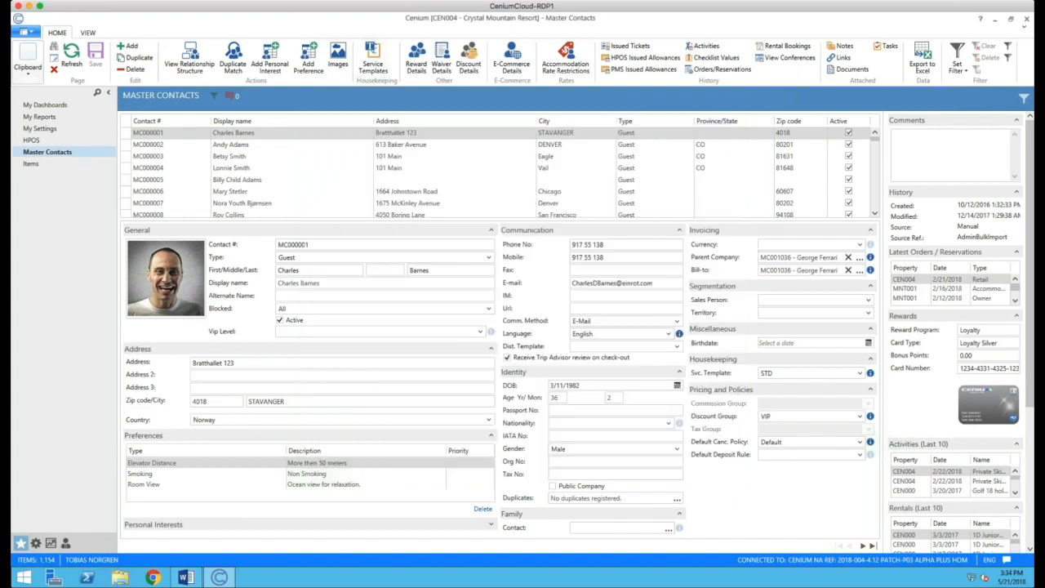
View the first contact's attached tasks and the details of the "verify the photo" task, closing both without changes
left_click(890, 47)
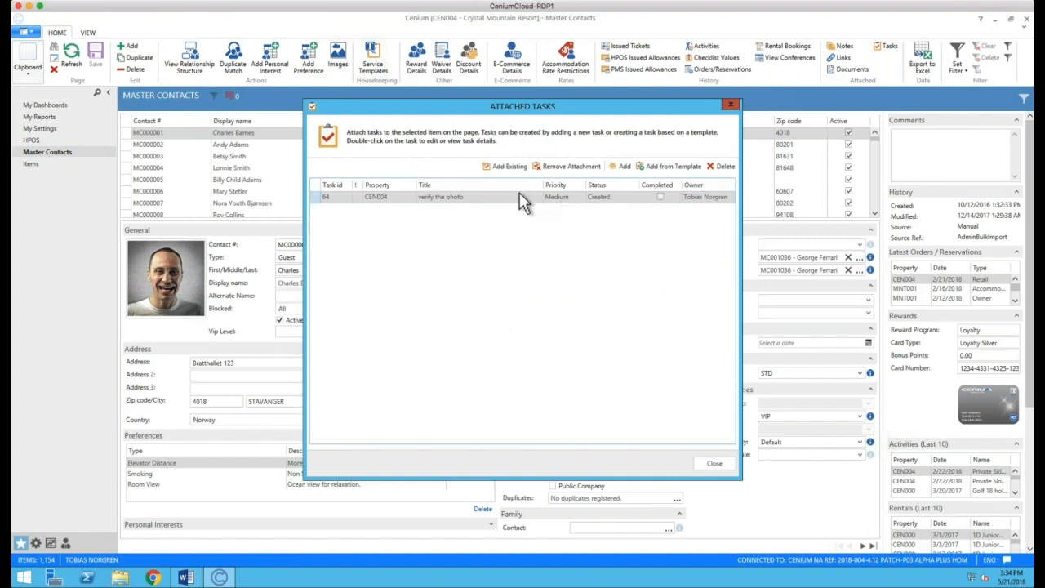
double_click(485, 198)
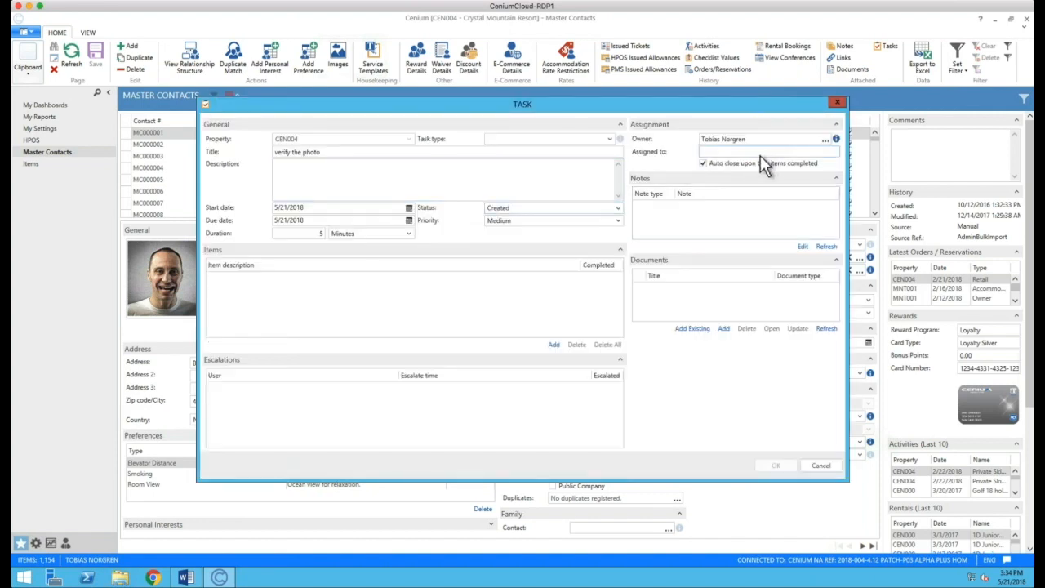
left_click(821, 467)
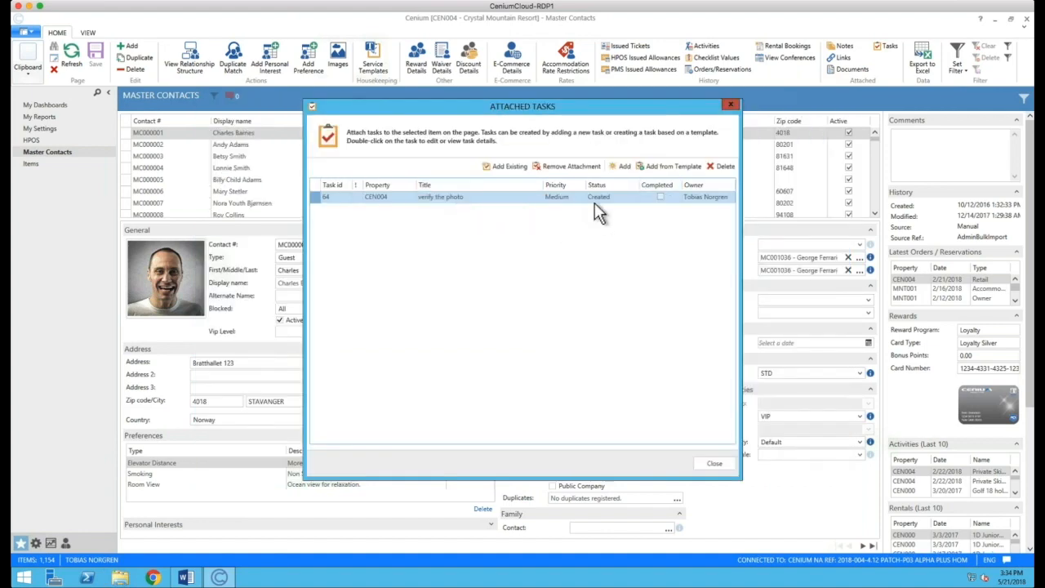
left_click(708, 461)
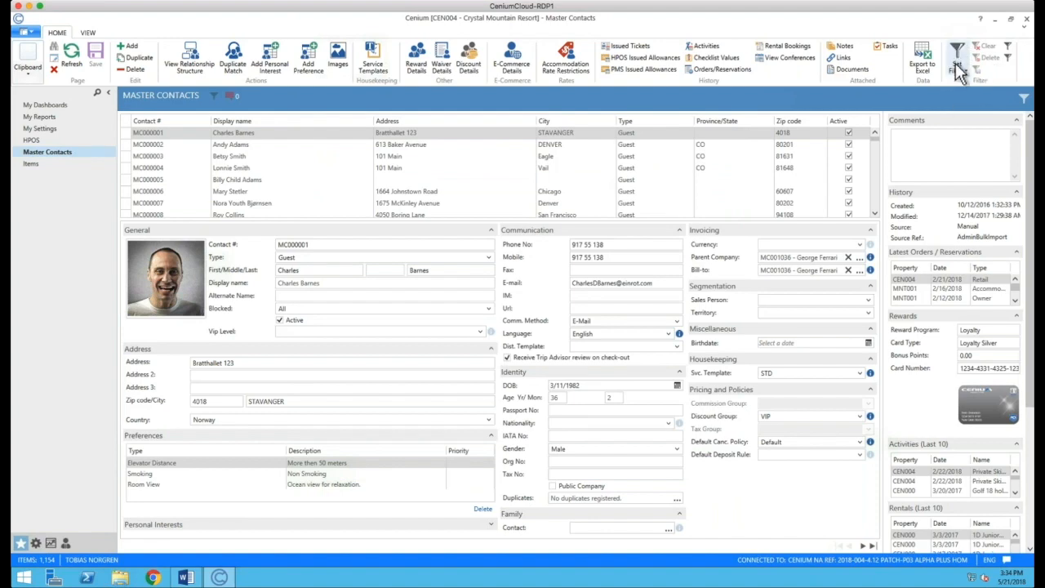
Show the list filter, filter the contacts by the keyword 999, and look through the details of the matching records
left_click(1025, 101)
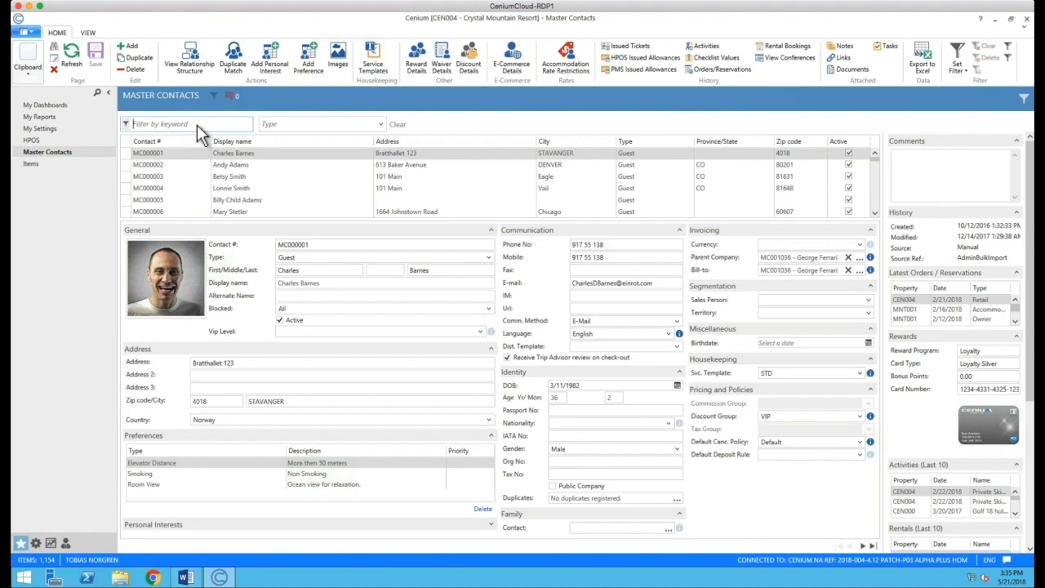
type("999")
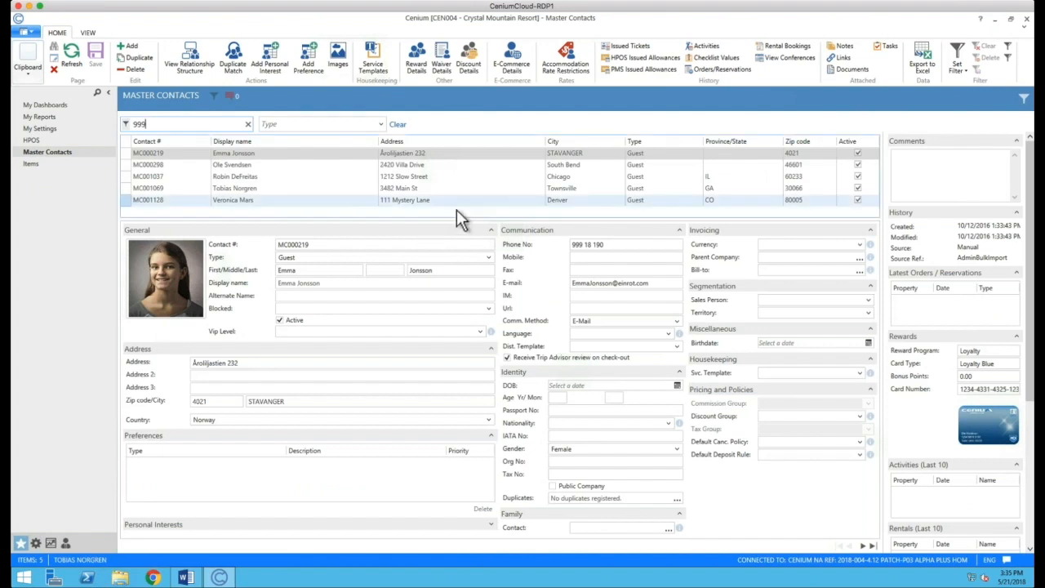
left_click(449, 165)
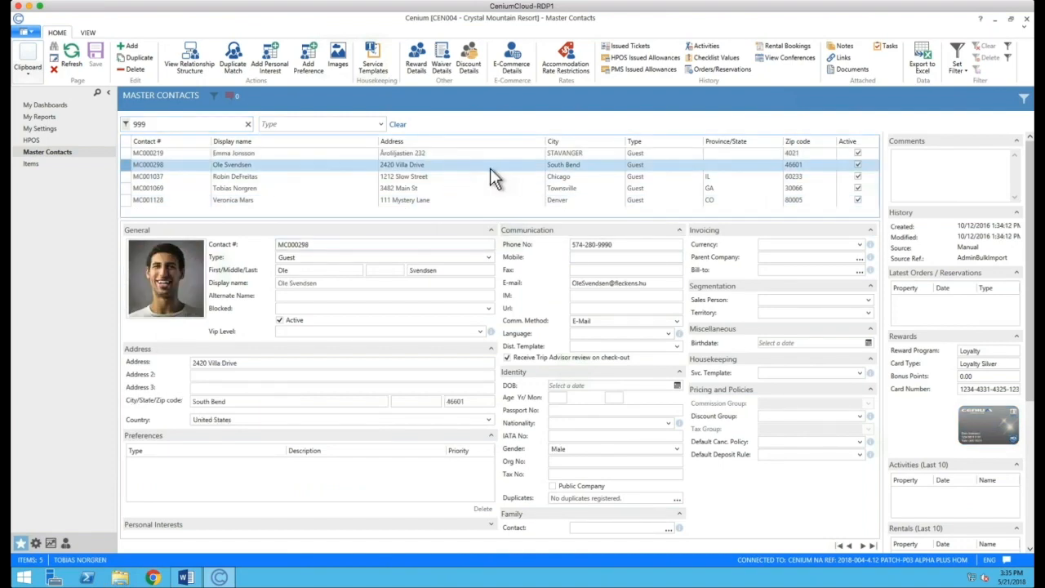
left_click(490, 175)
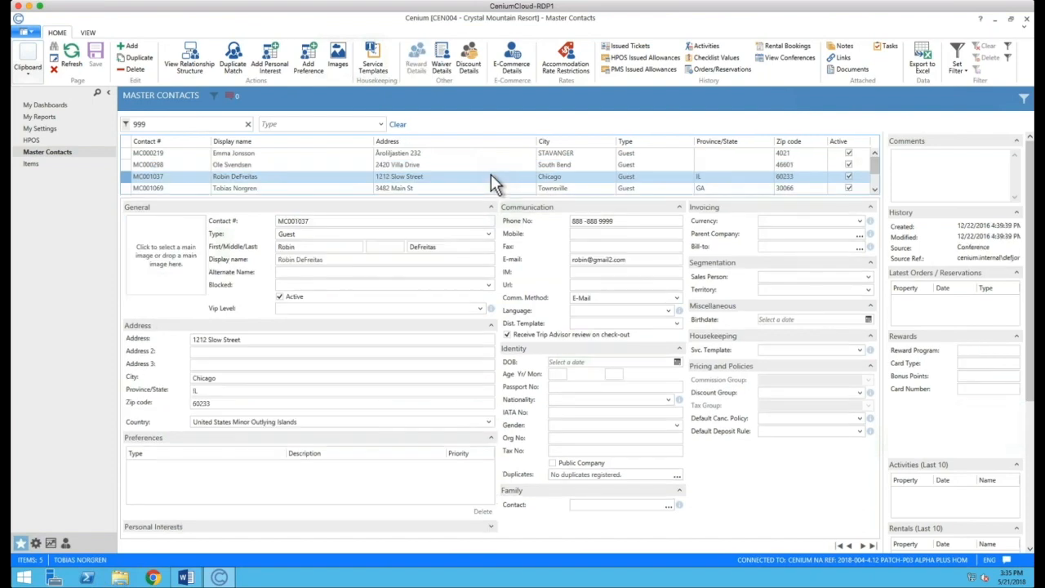
left_click(489, 188)
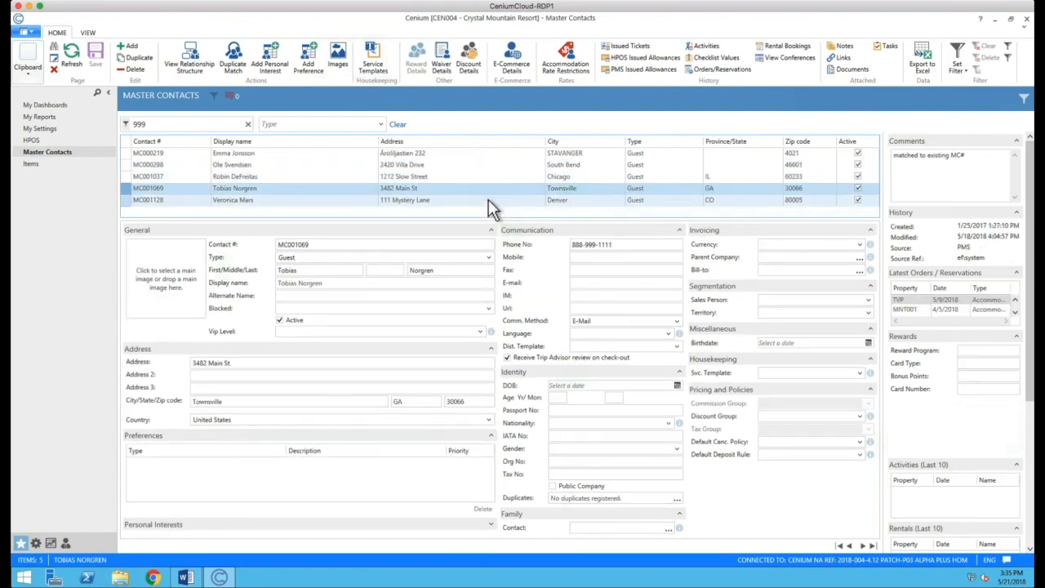
left_click(490, 201)
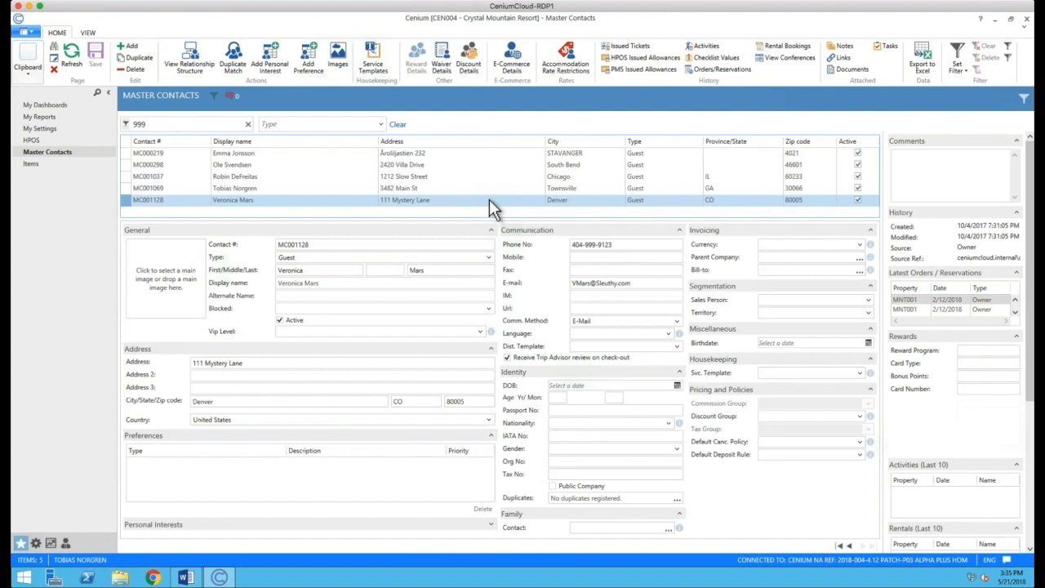
left_click(477, 190)
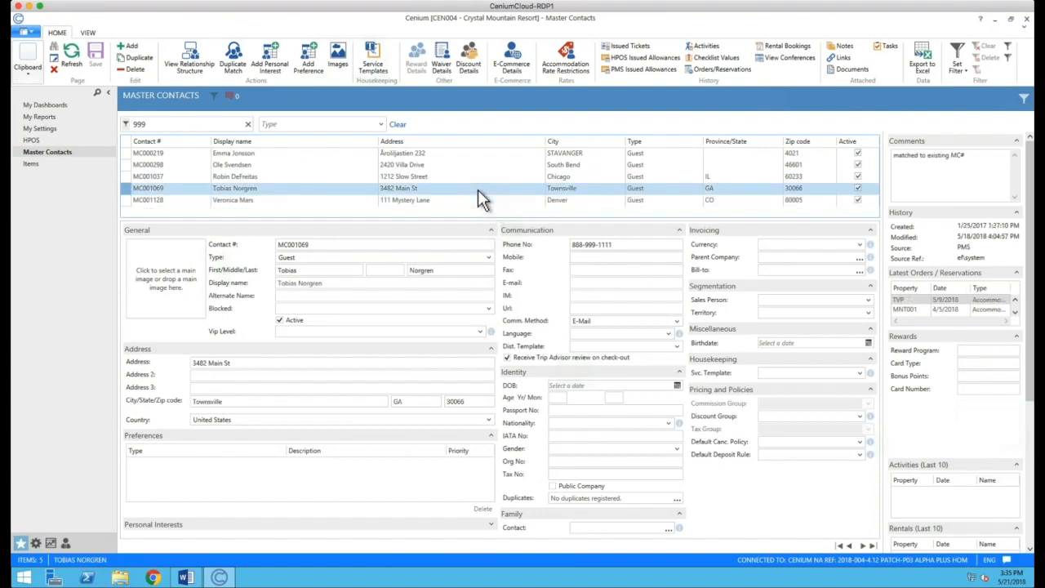
left_click(468, 164)
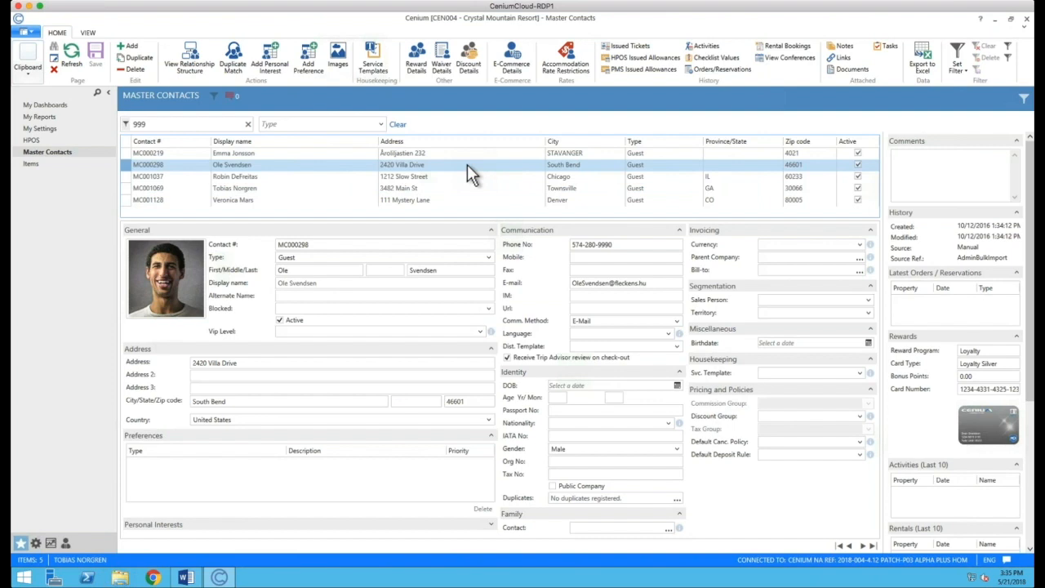
Shorten the keyword filter to 99 and view the second contact in the filtered list
left_click(175, 123)
key("BackSpace")
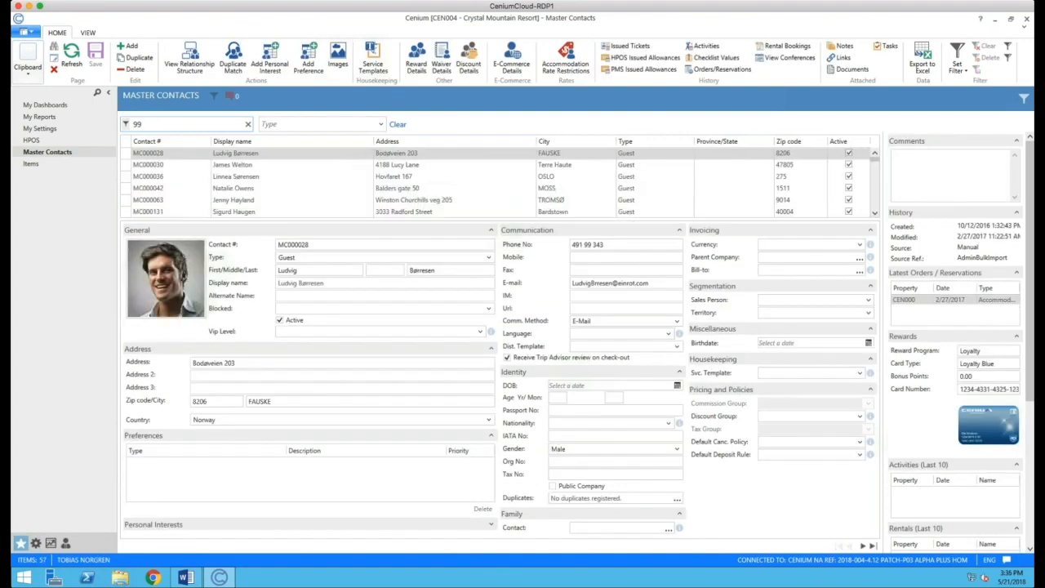
left_click(251, 164)
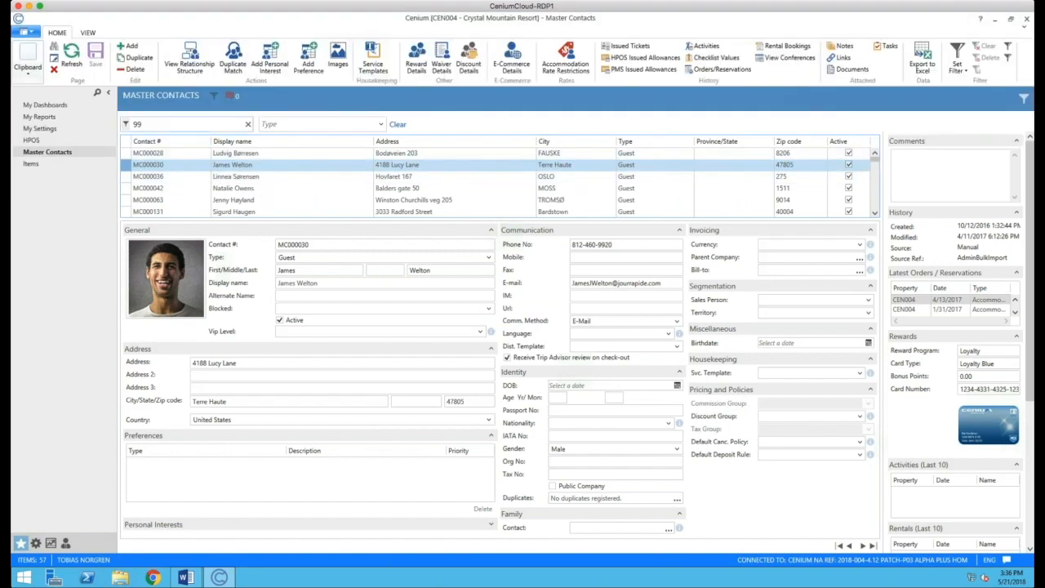
Replace the filter keyword with a contact's first name and view the fourth contact in the filtered list
left_click_drag(155, 124, 129, 123)
type("james")
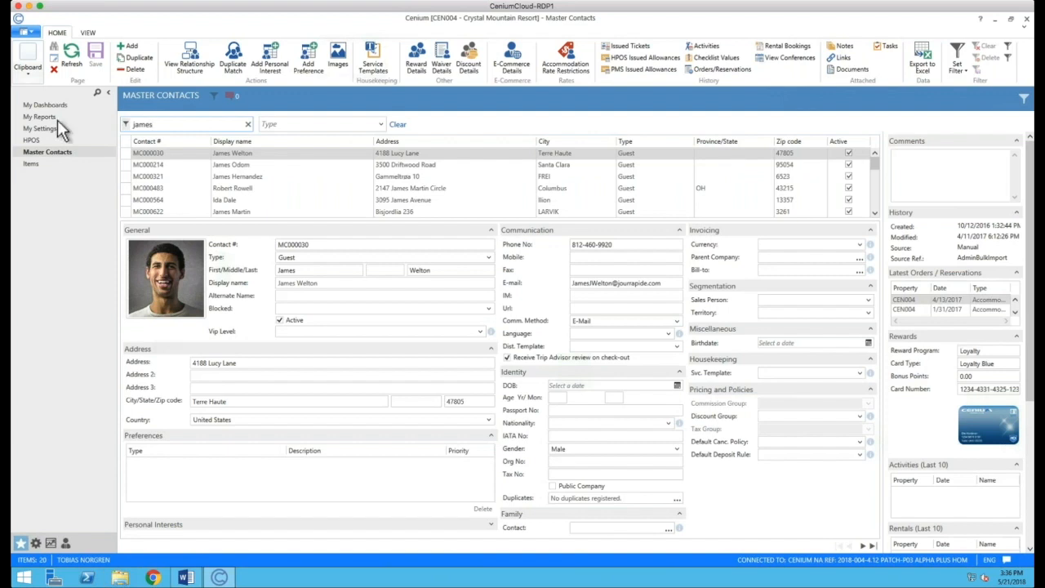
left_click(140, 187)
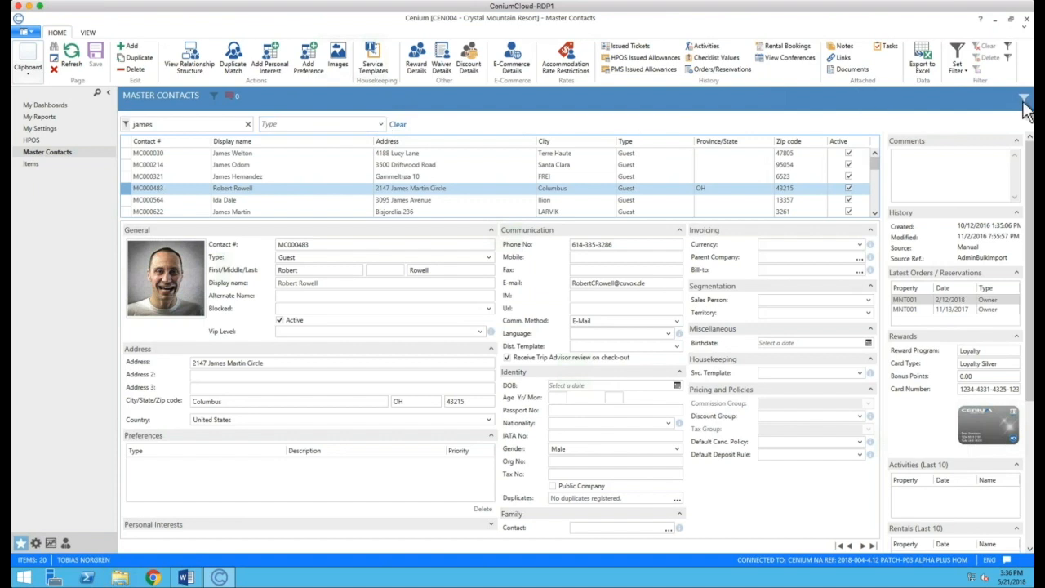
Try narrowing the list by the contact types Guest and Company, and clear the filters
left_click(381, 126)
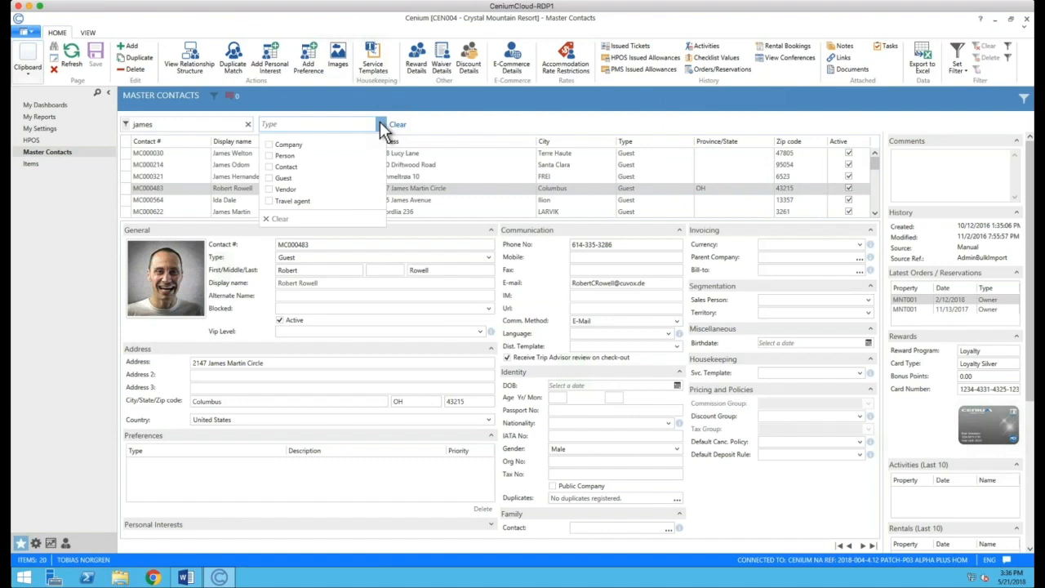
left_click(269, 178)
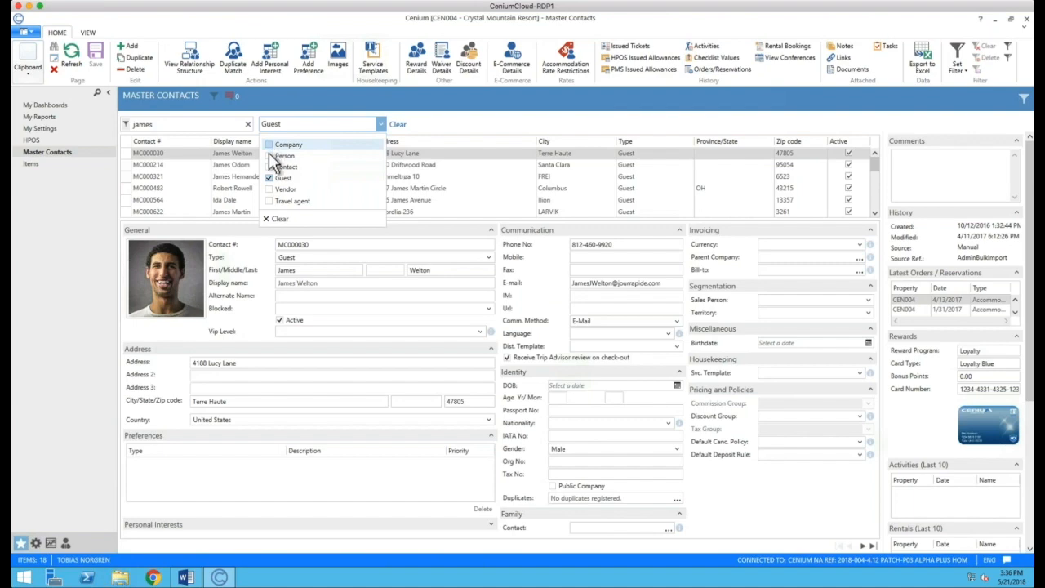
left_click(270, 144)
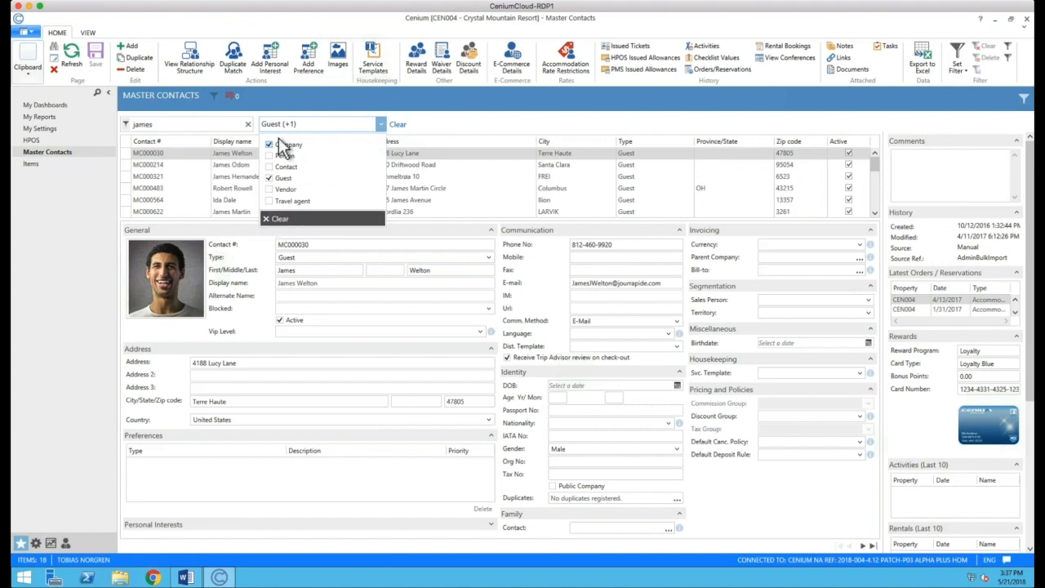
left_click(271, 144)
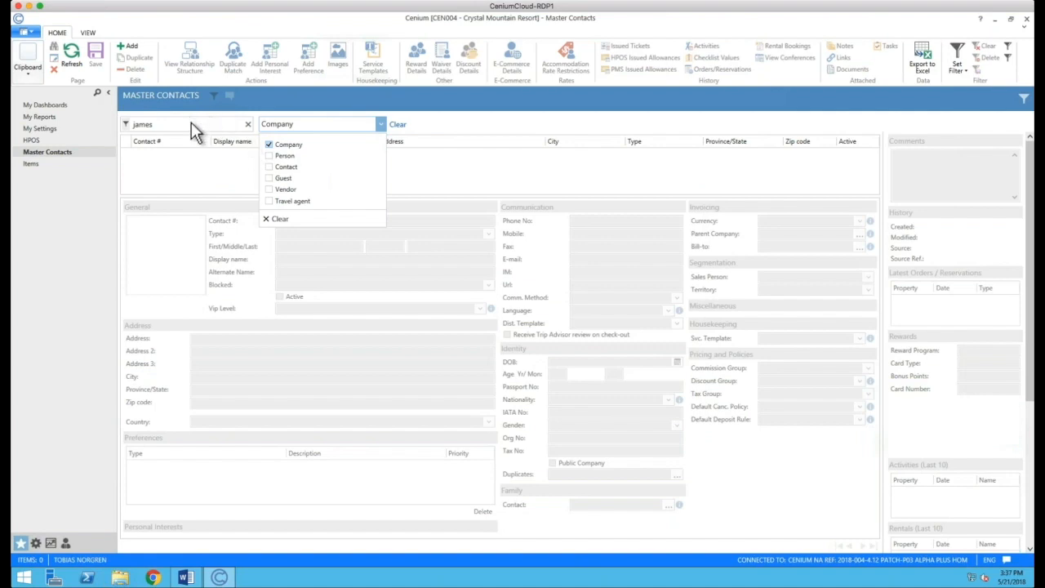
left_click(277, 219)
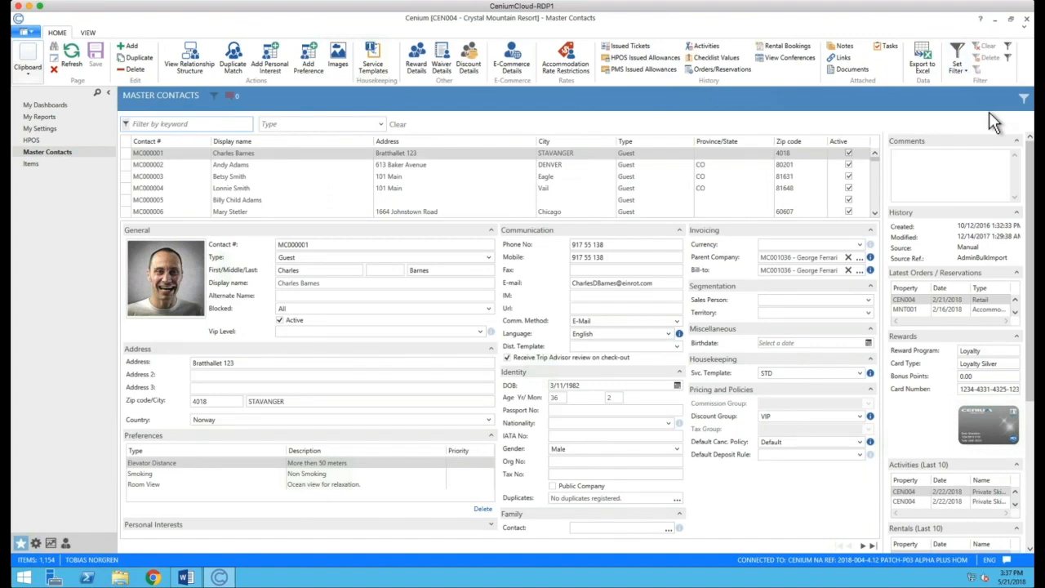
Check the saved filters, expand the advanced filter area and add a blank condition to it
left_click(968, 75)
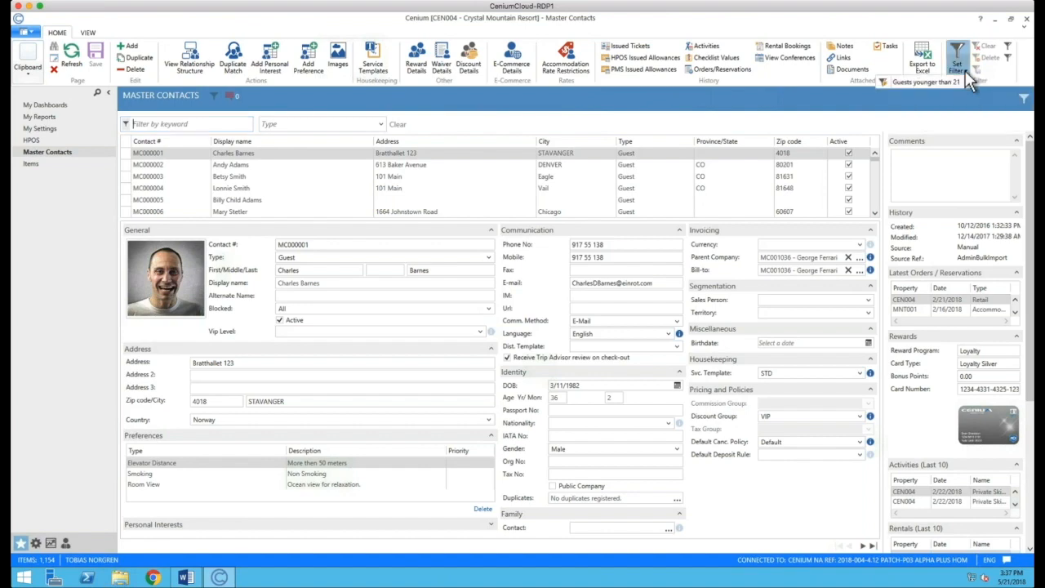
left_click(1010, 54)
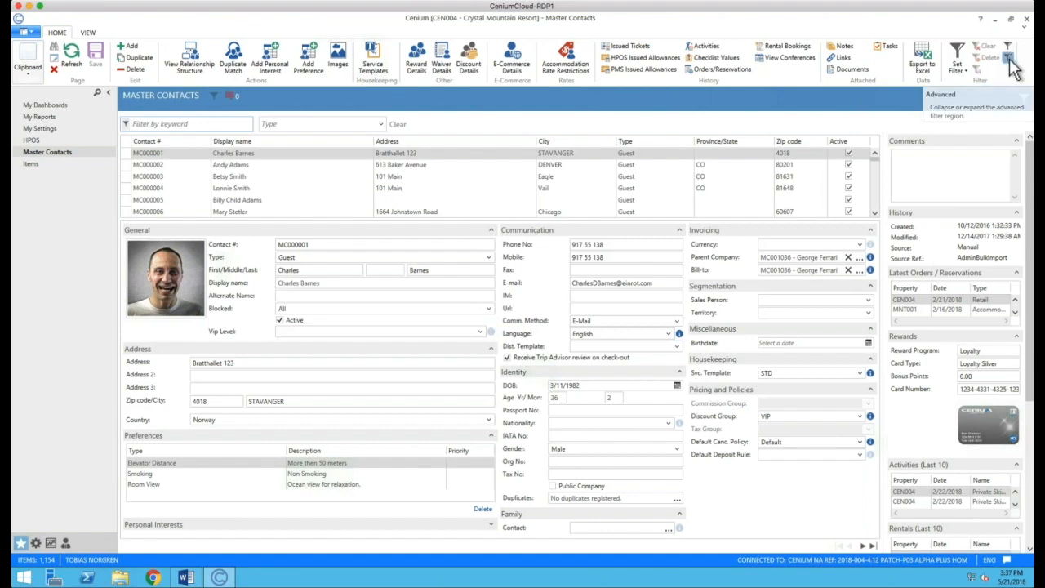
left_click(1010, 64)
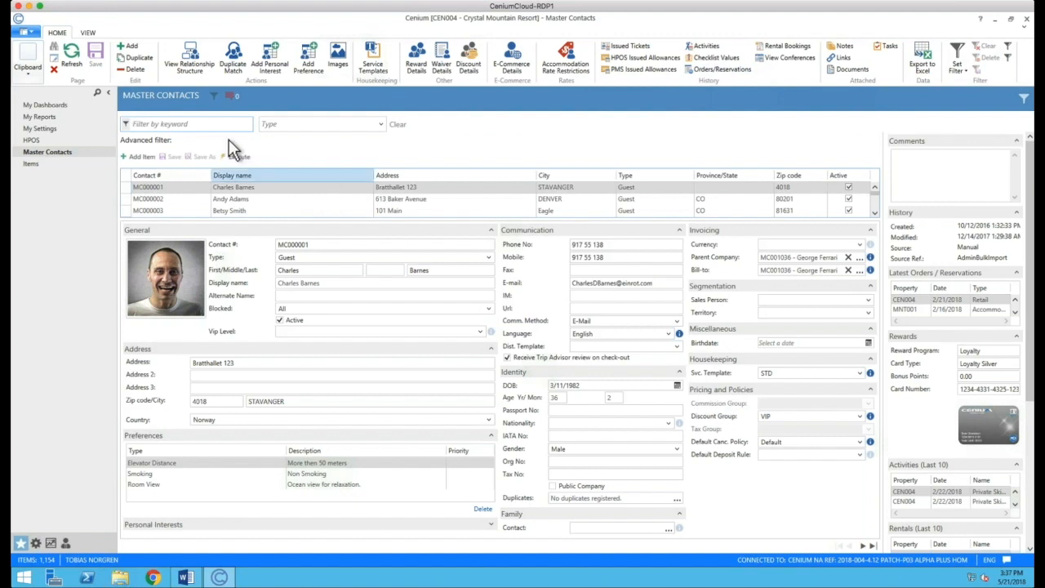
left_click(141, 157)
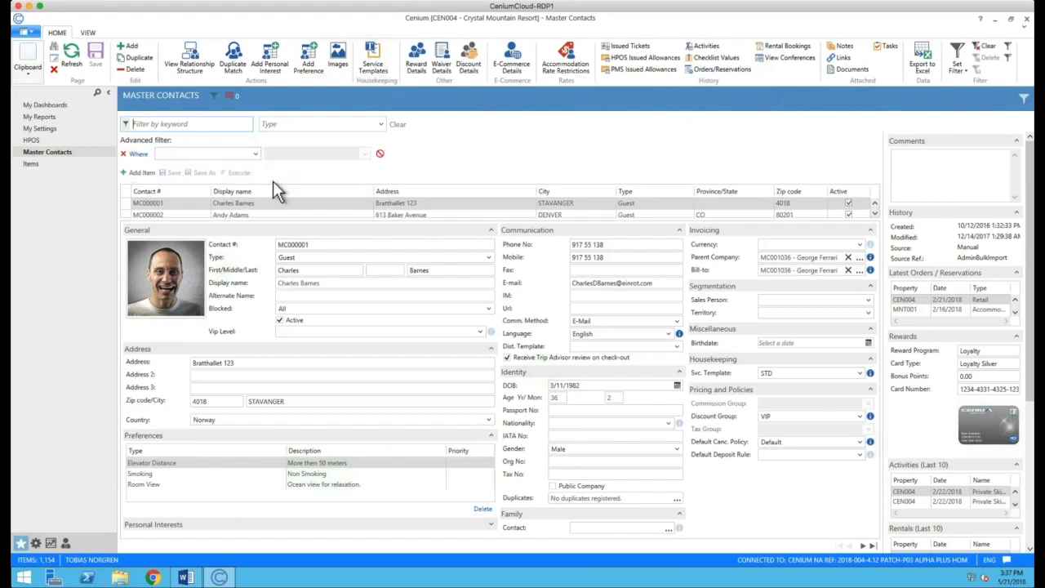
Apply the saved filter "Guests younger than 21", examine its Type and DOB conditions, and show the saved filters again
left_click(967, 71)
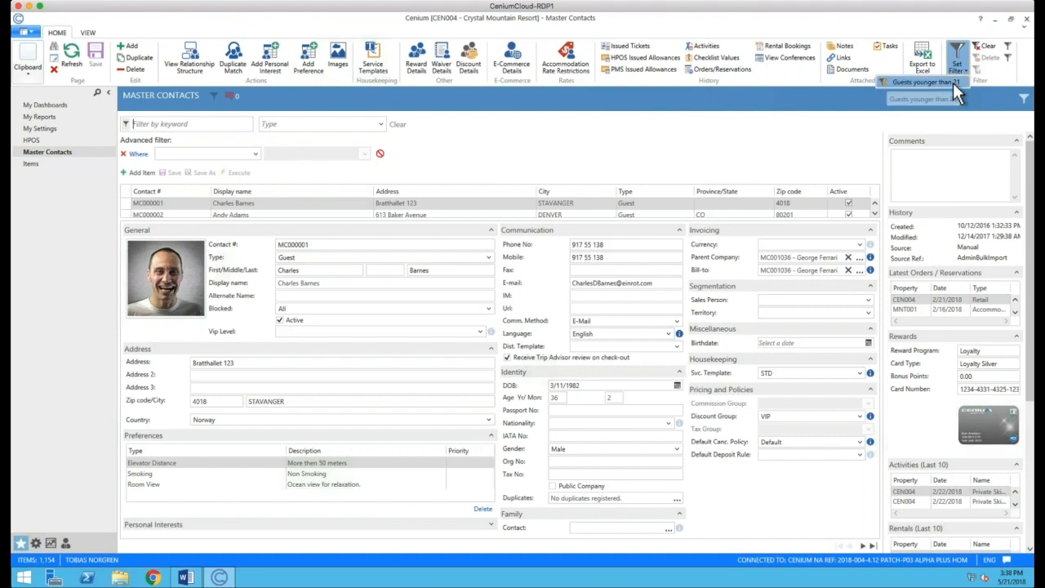
left_click(953, 83)
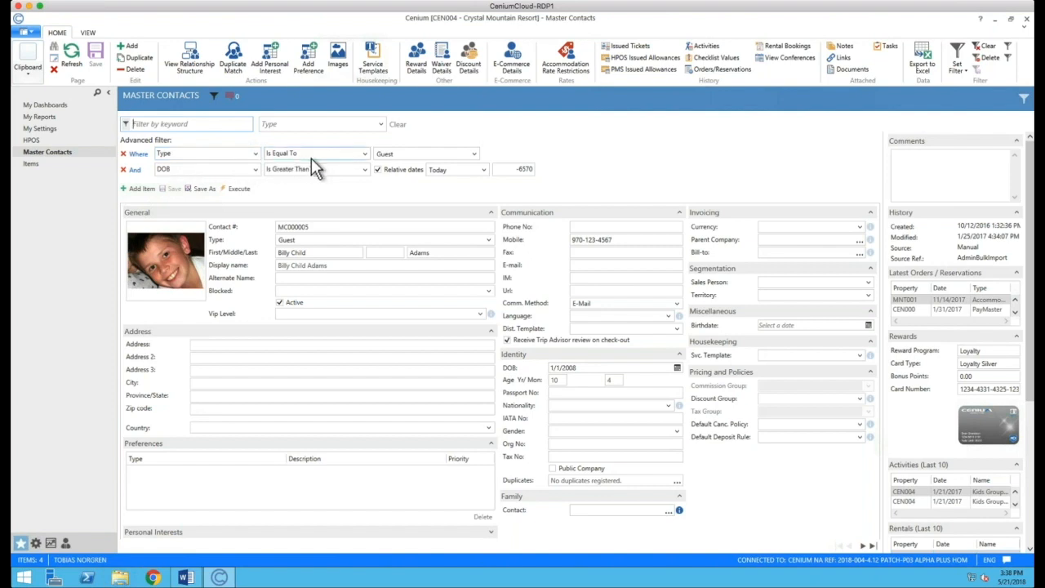
left_click(474, 154)
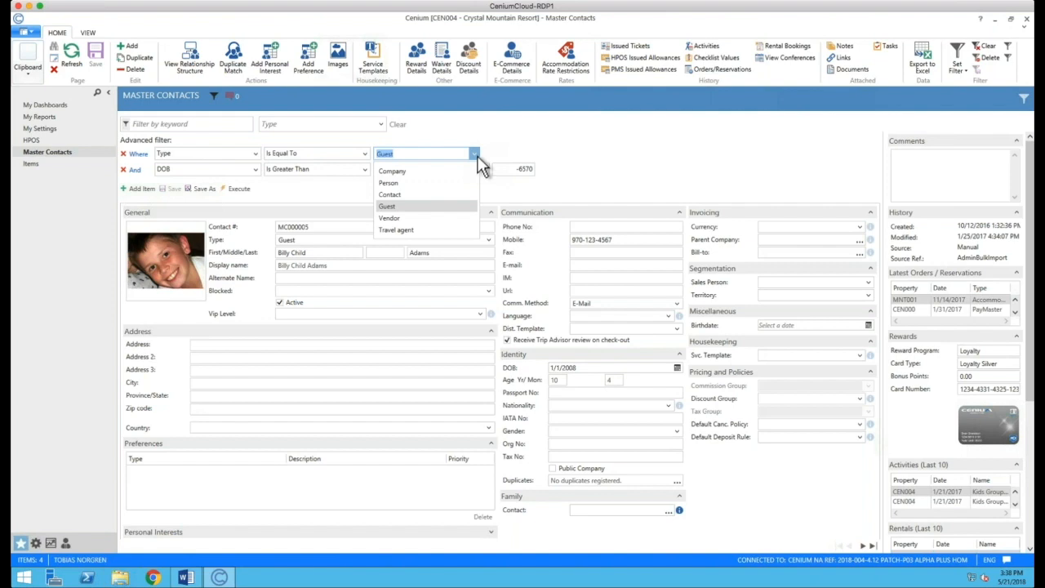
left_click(479, 158)
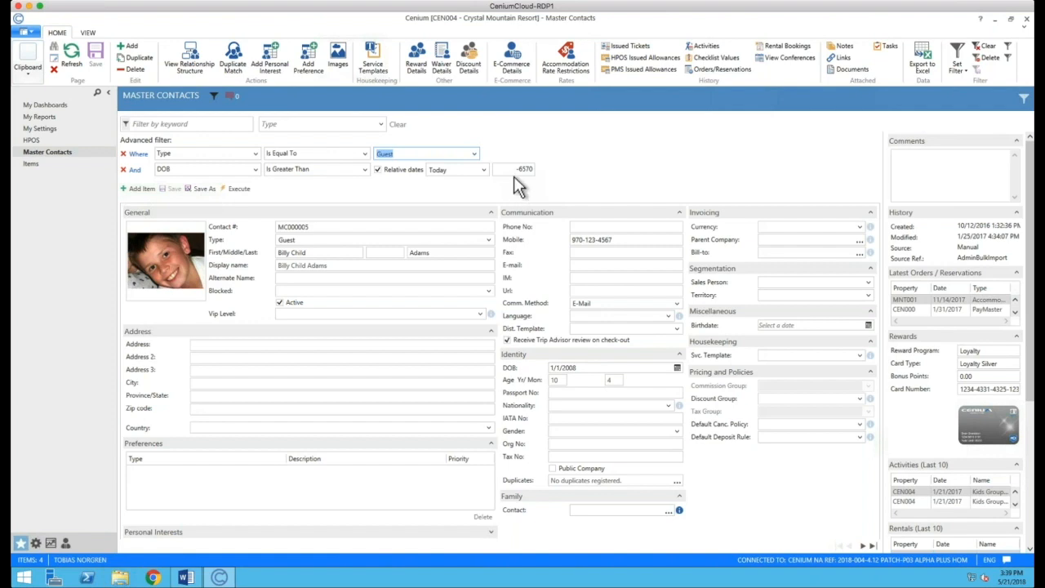
mouse_move(519, 172)
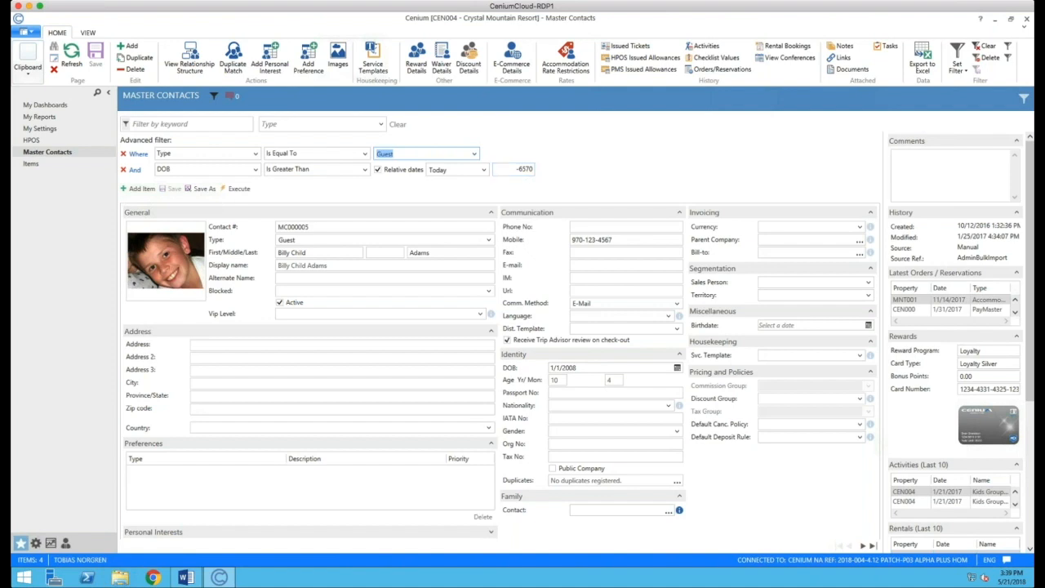
left_click(968, 68)
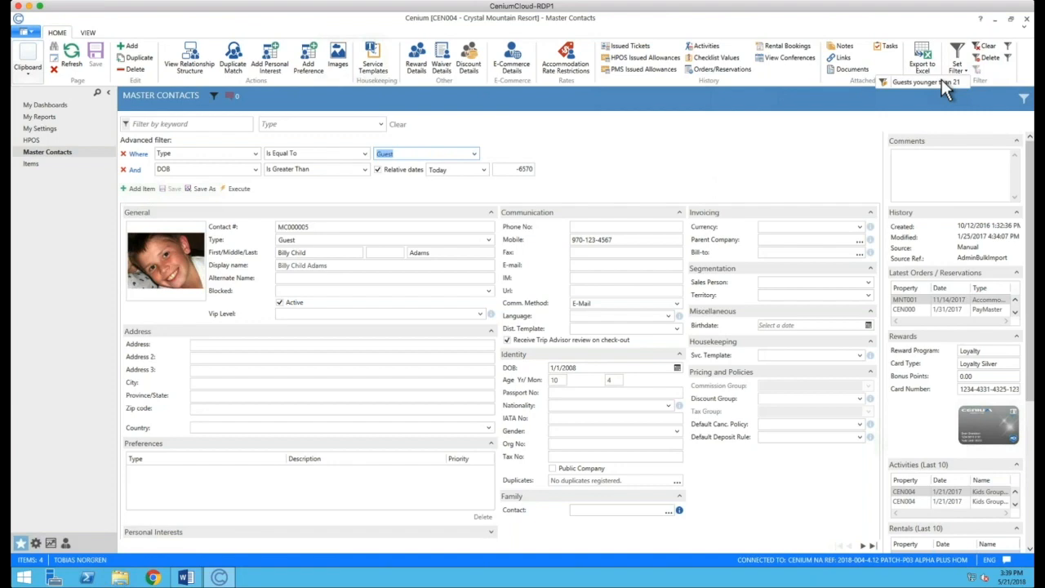
Reapply the saved filter "Guests younger than 21", hide the filter areas and view the fourth contact in the list
left_click(942, 81)
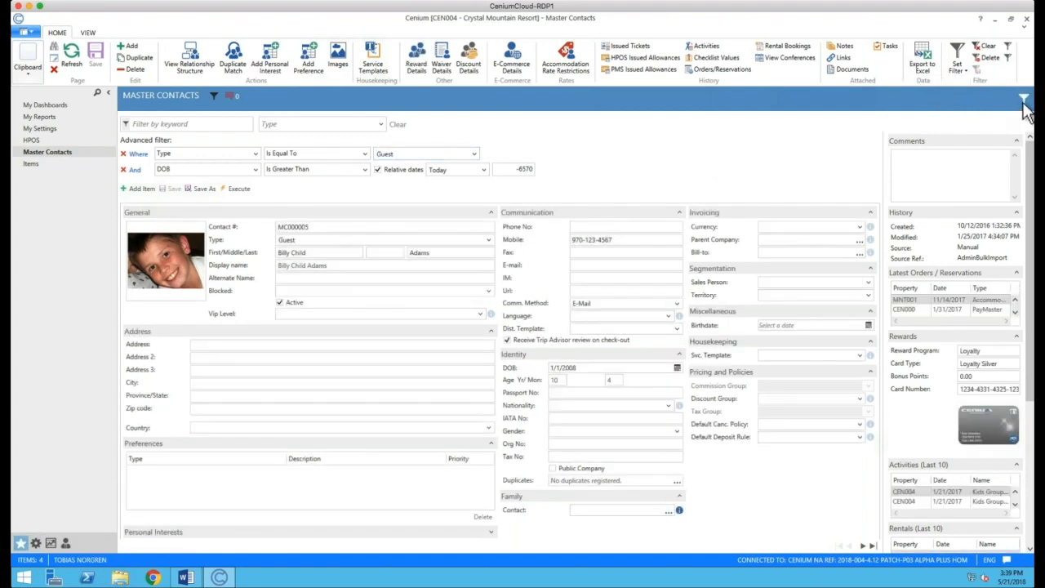
left_click(1025, 104)
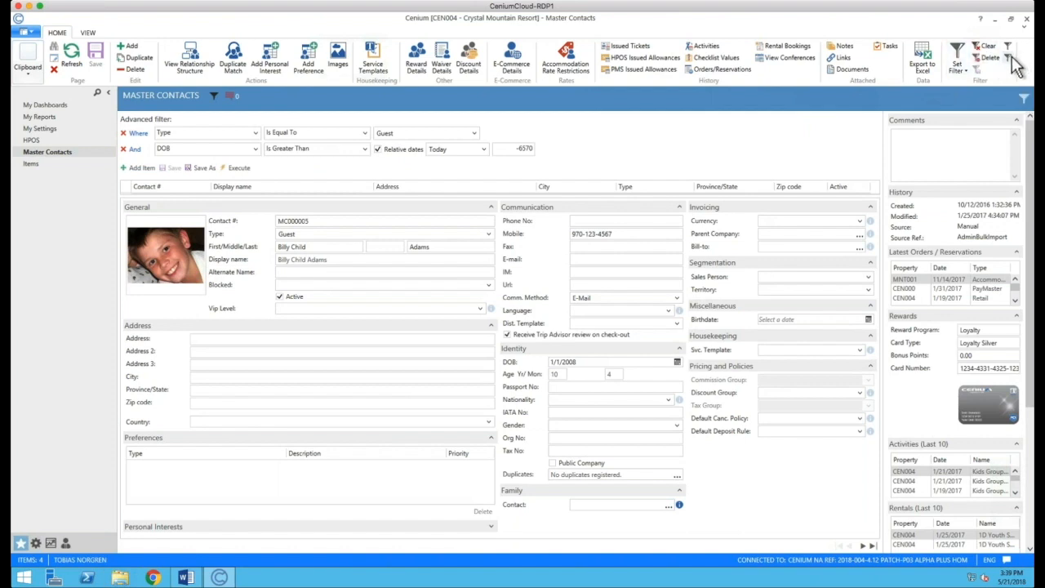
left_click(1012, 60)
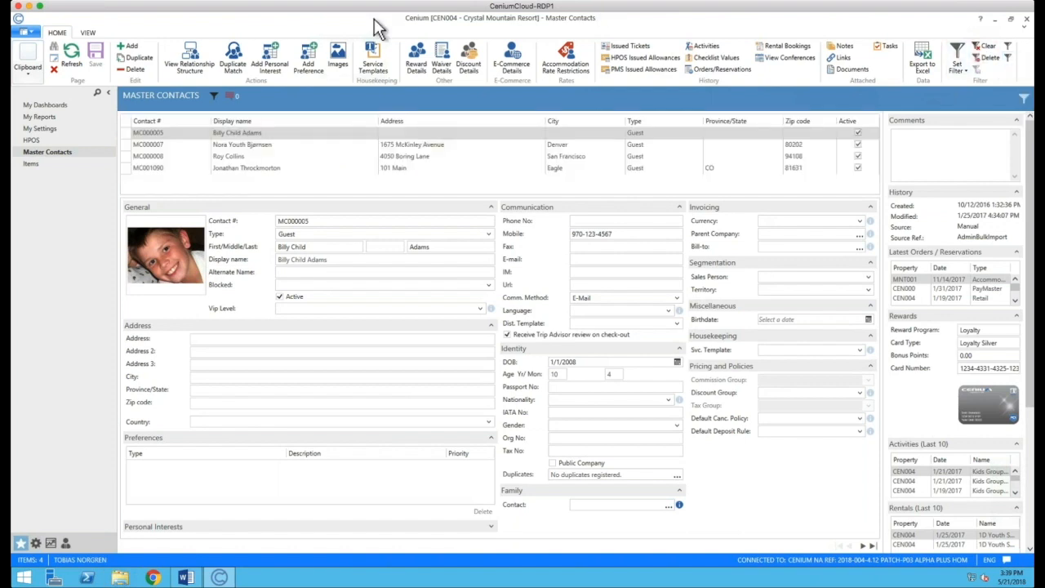
left_click(155, 147)
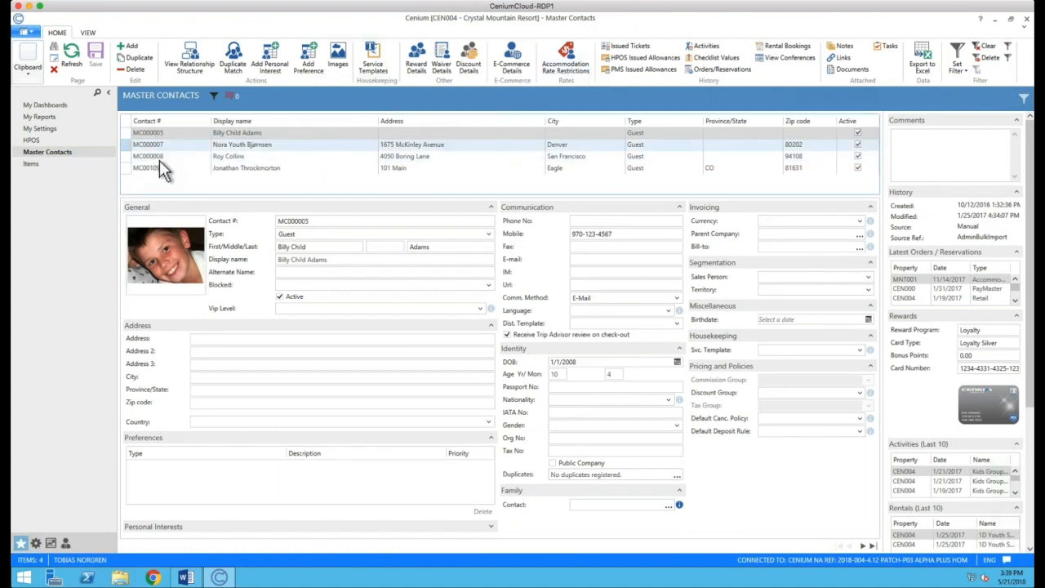
left_click(159, 168)
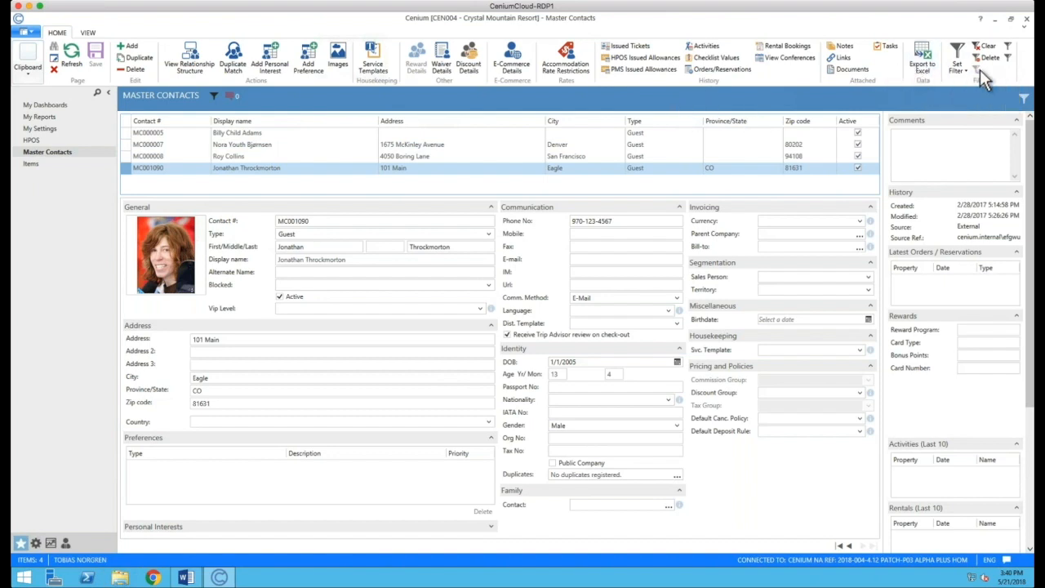
Export the filtered contacts to Excel with all fields and at most 5000 records, and auto-fit all columns of the exported sheet
left_click(923, 66)
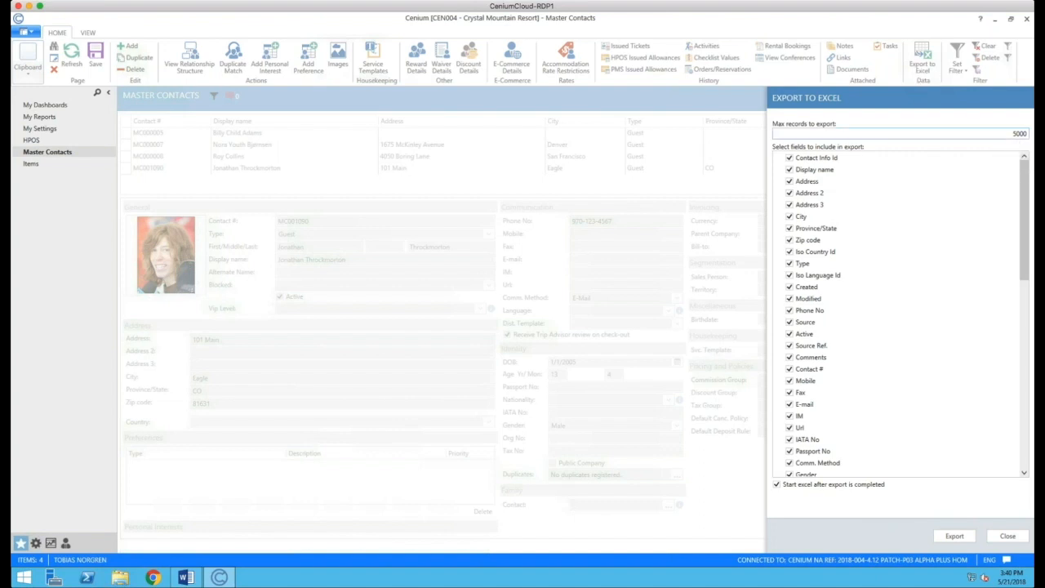
left_click(1011, 133)
left_click(1011, 133)
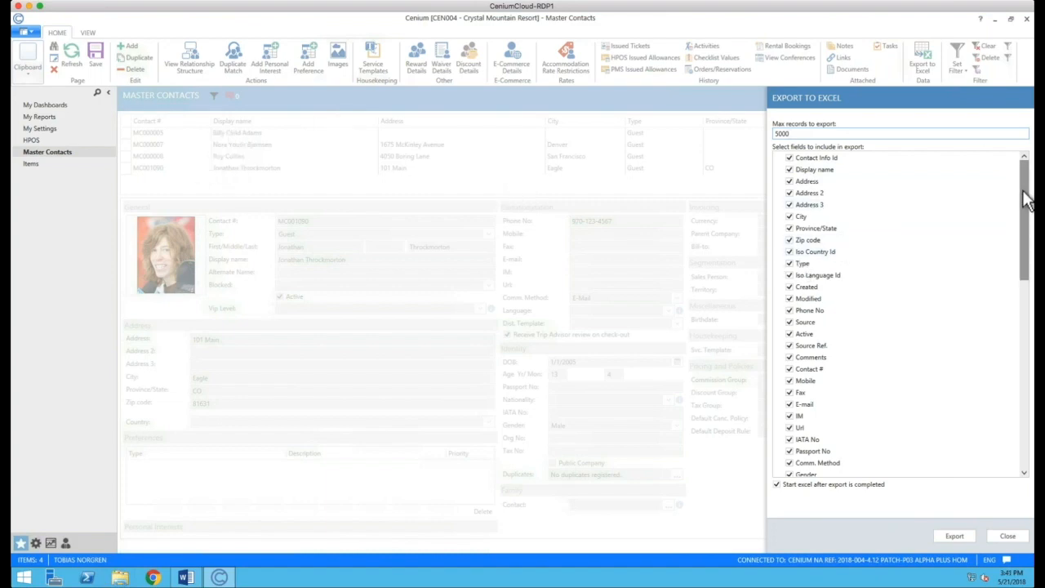
left_click_drag(1027, 200, 979, 400)
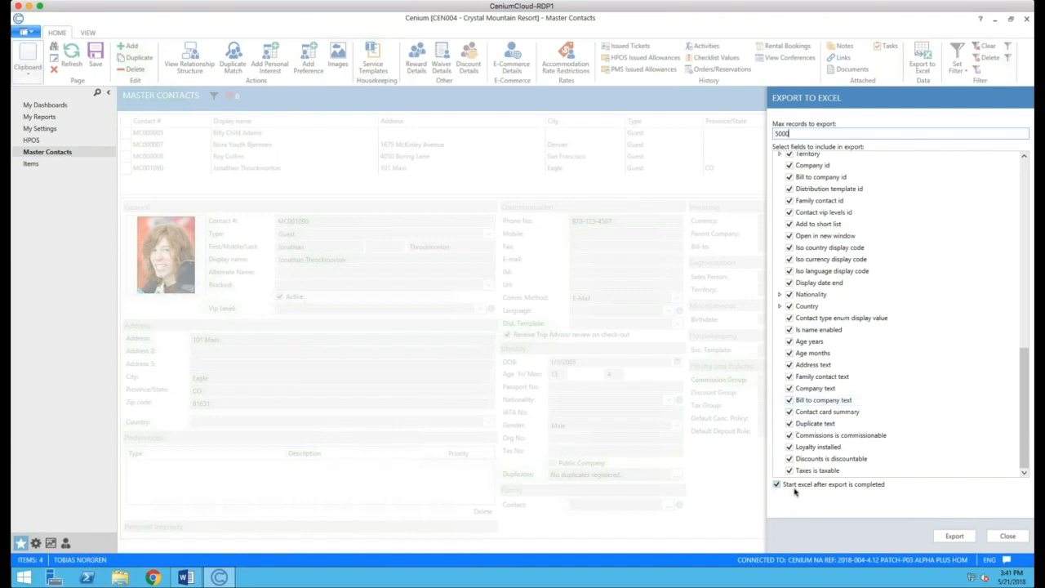
left_click(952, 539)
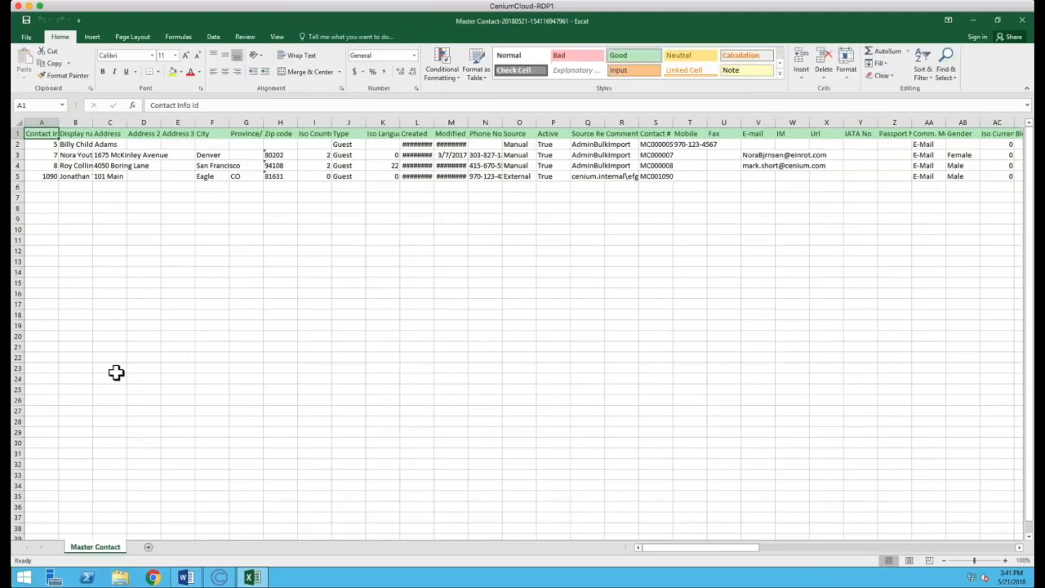
left_click(21, 123)
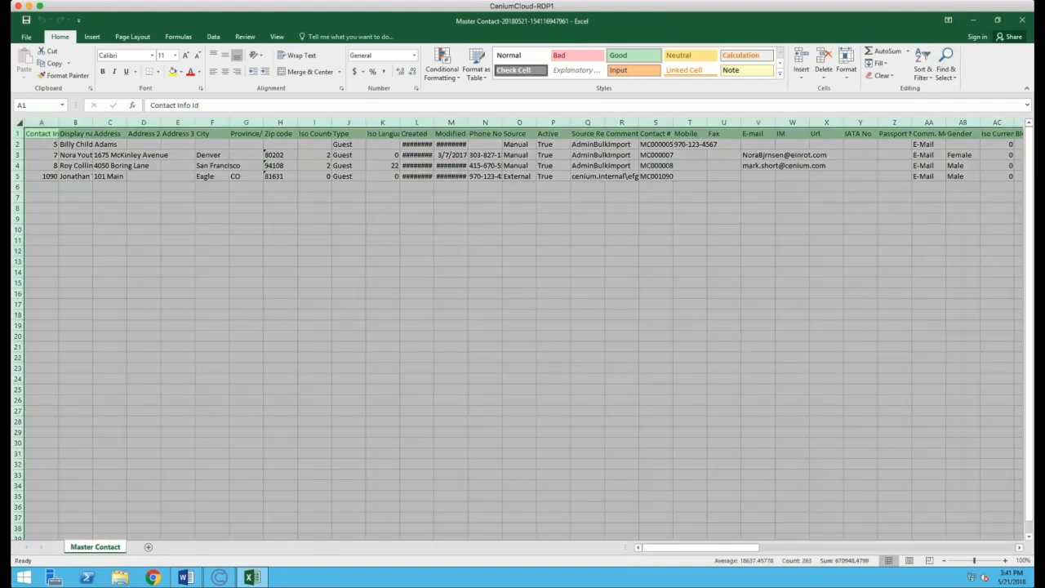
double_click(58, 123)
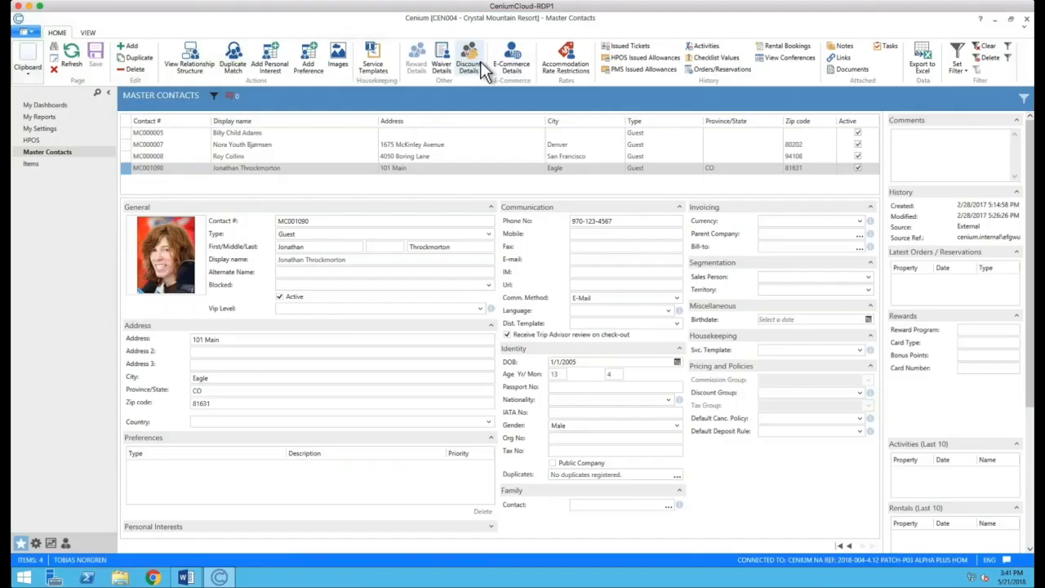
Examine the Master Contacts page properties, including the page, selected and current filter URLs, and close them
left_click(88, 33)
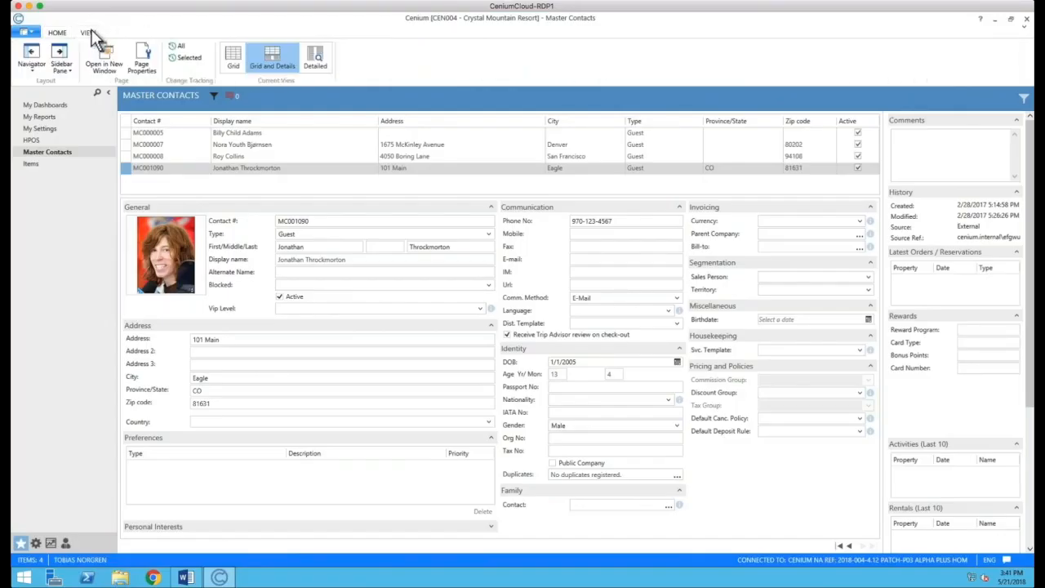
left_click(150, 70)
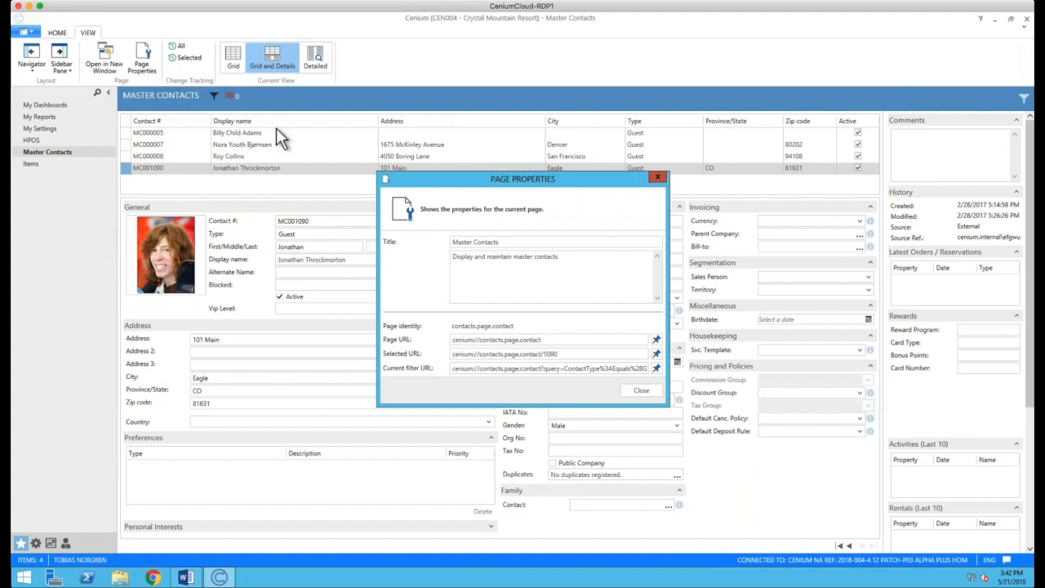
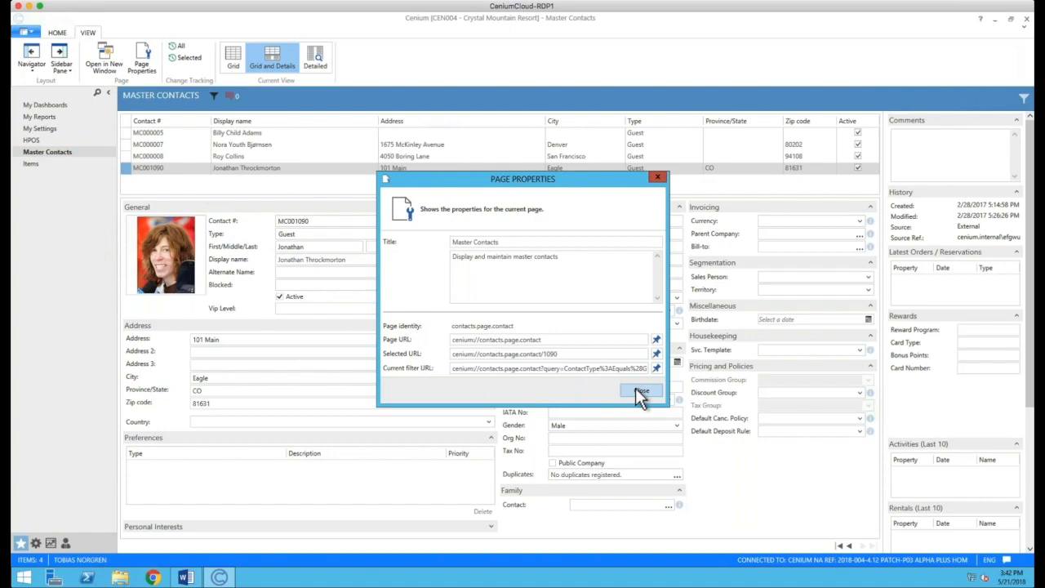
left_click(641, 393)
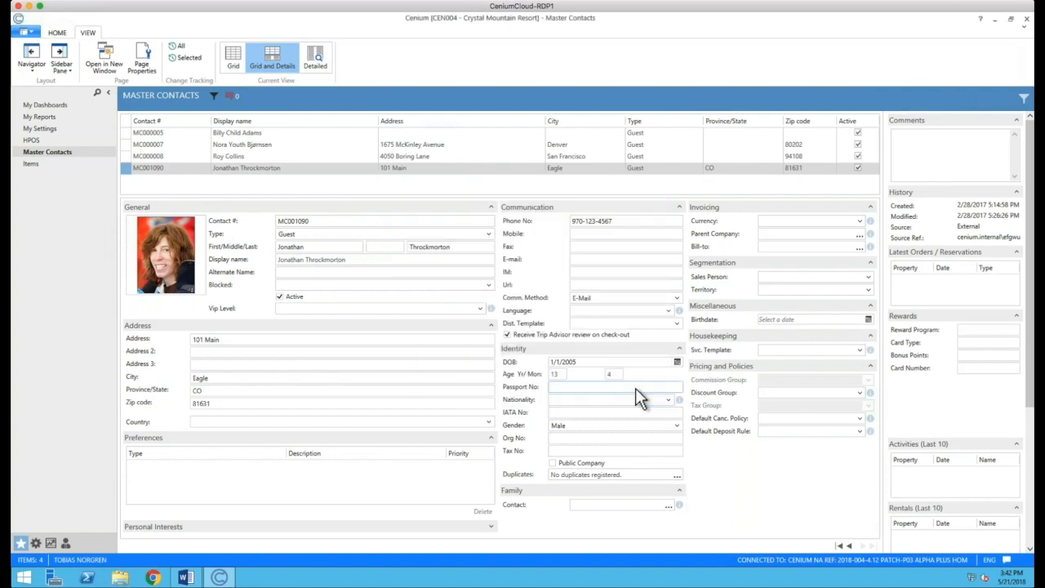
Open the Word document of custom application URLs from the desktop and follow its Item window link into the running Cenium application
left_click(994, 19)
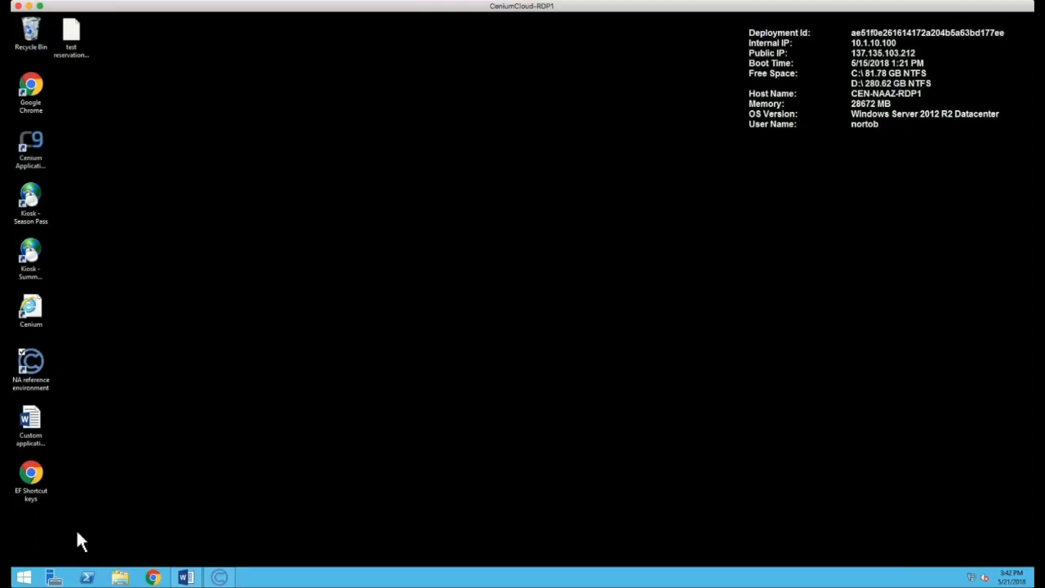
left_click(23, 425)
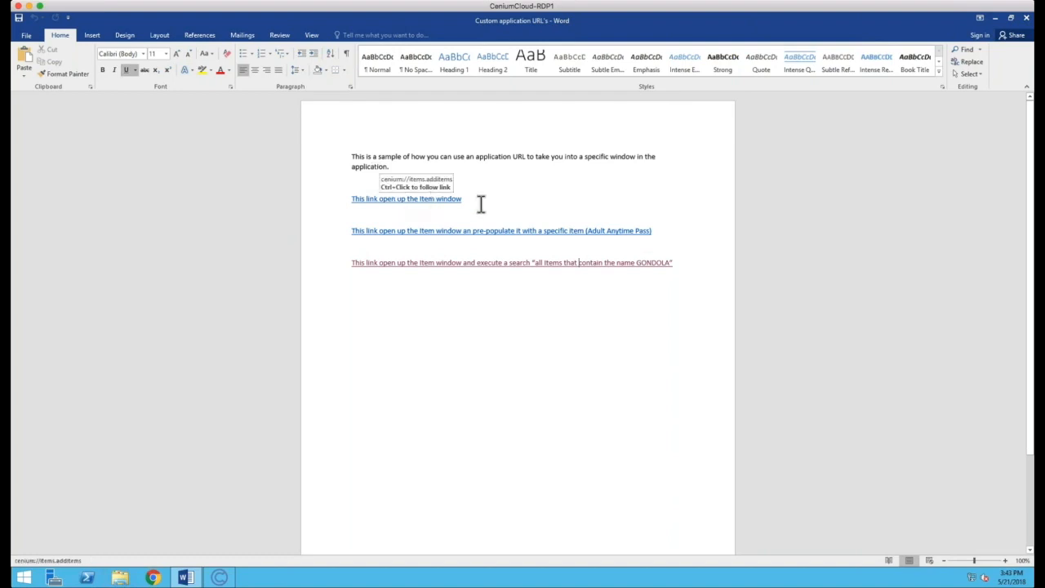
left_click(394, 202, "ctrl")
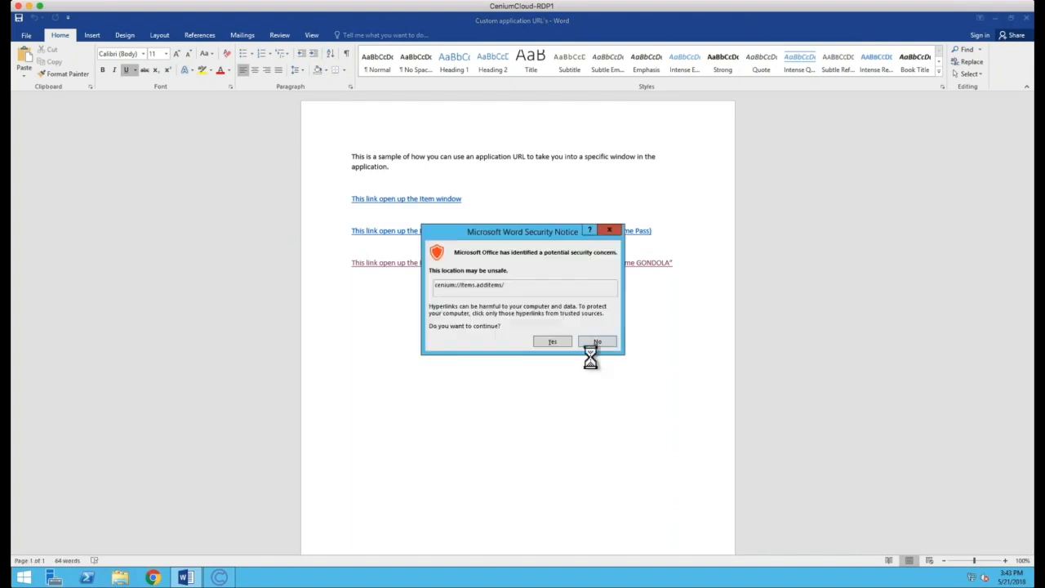
left_click(551, 343)
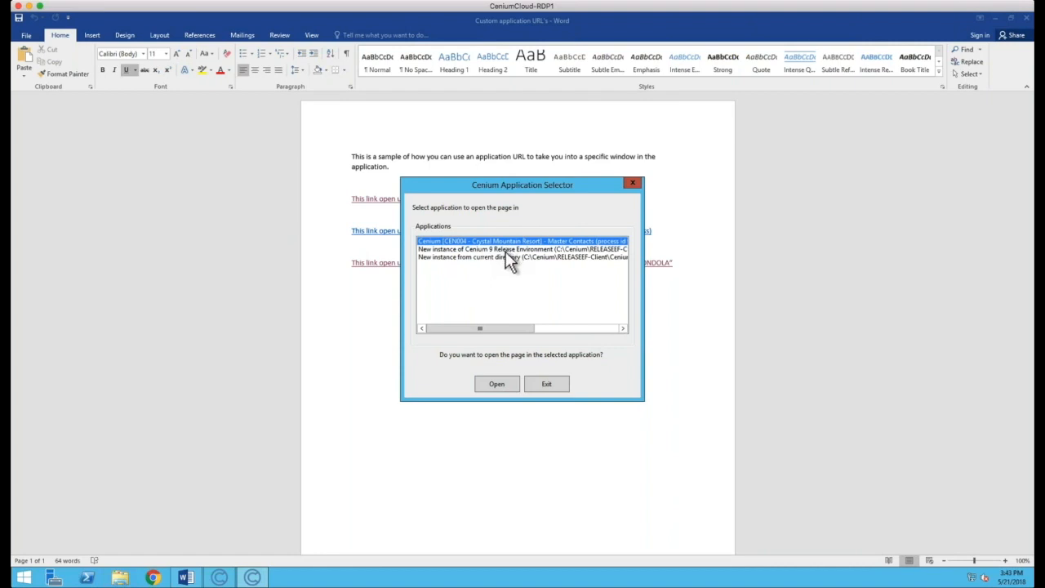
left_click(498, 384)
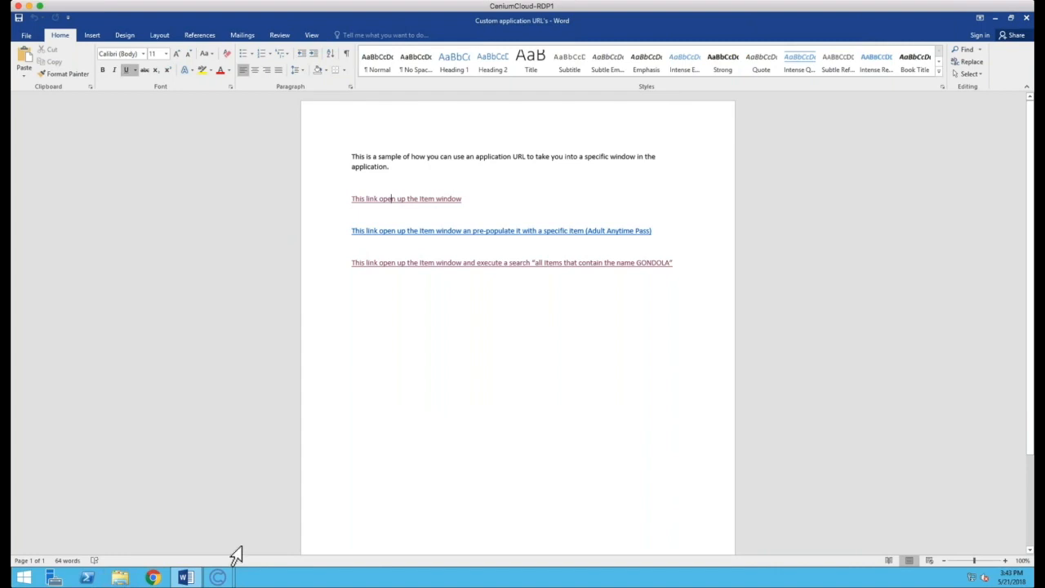
Switch to the Items window opened by the link, view it maximized with the full item list, and close it
mouse_move(219, 579)
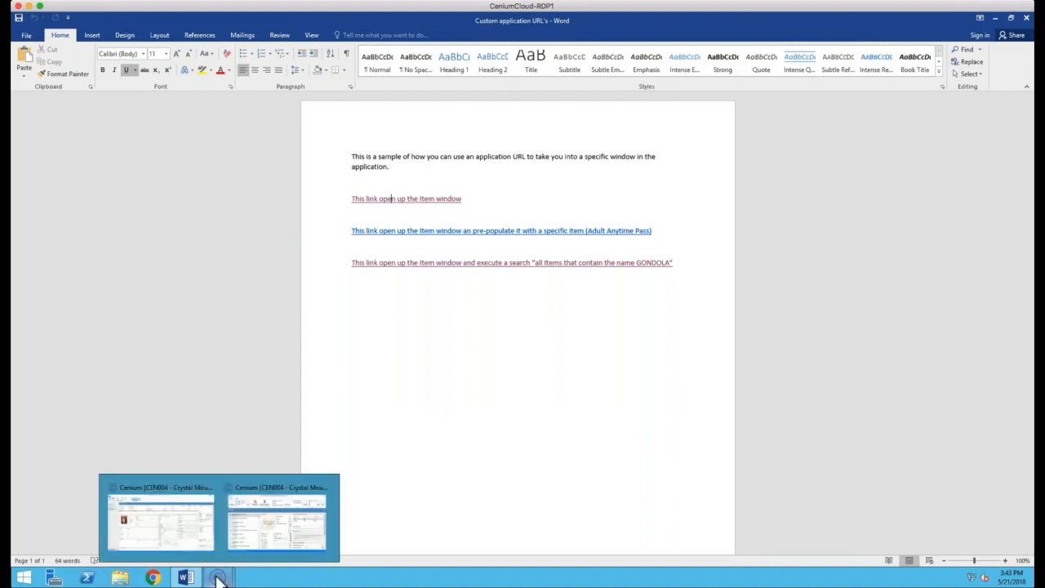
left_click(288, 530)
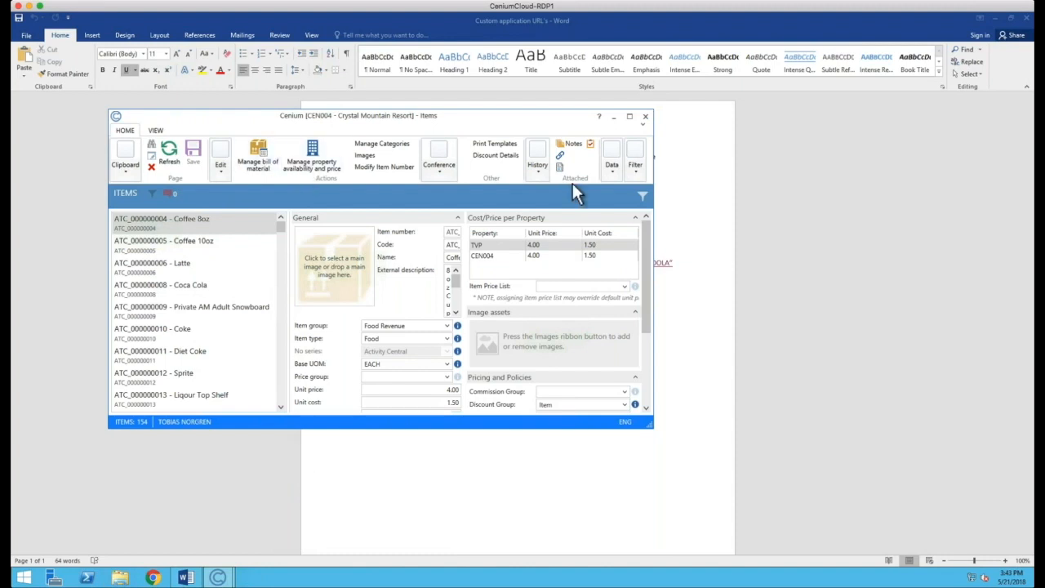
left_click(630, 120)
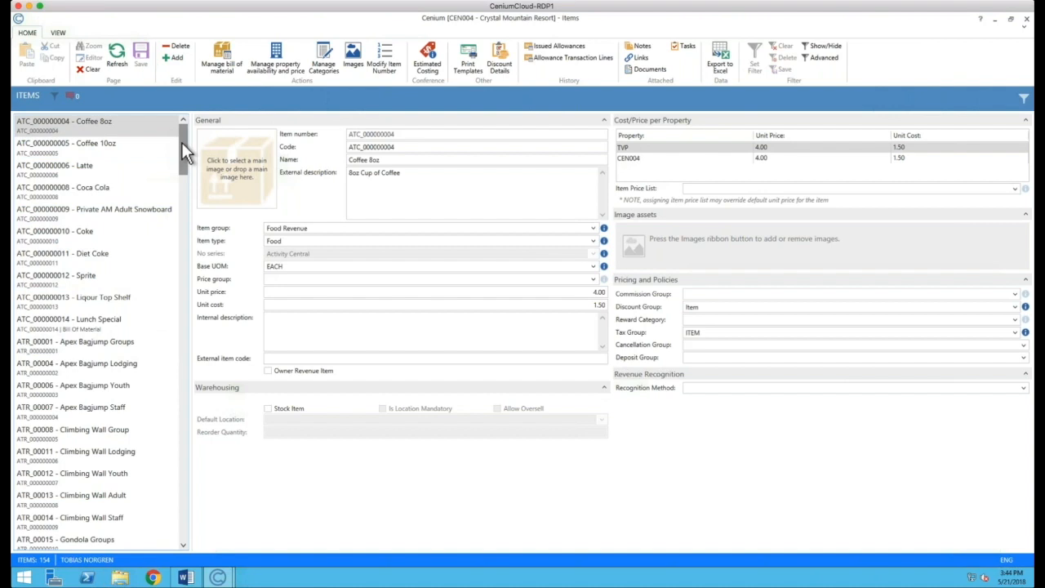
left_click(1027, 19)
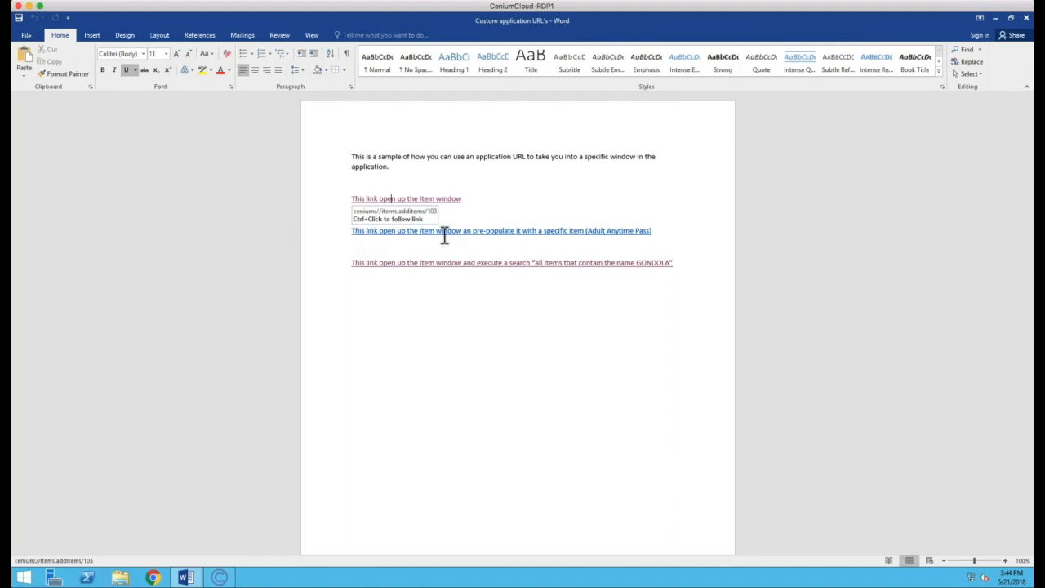
Follow the Adult Anytime Pass link into the running Cenium application, view the item's details maximized, and close the window
left_click(398, 232, "ctrl")
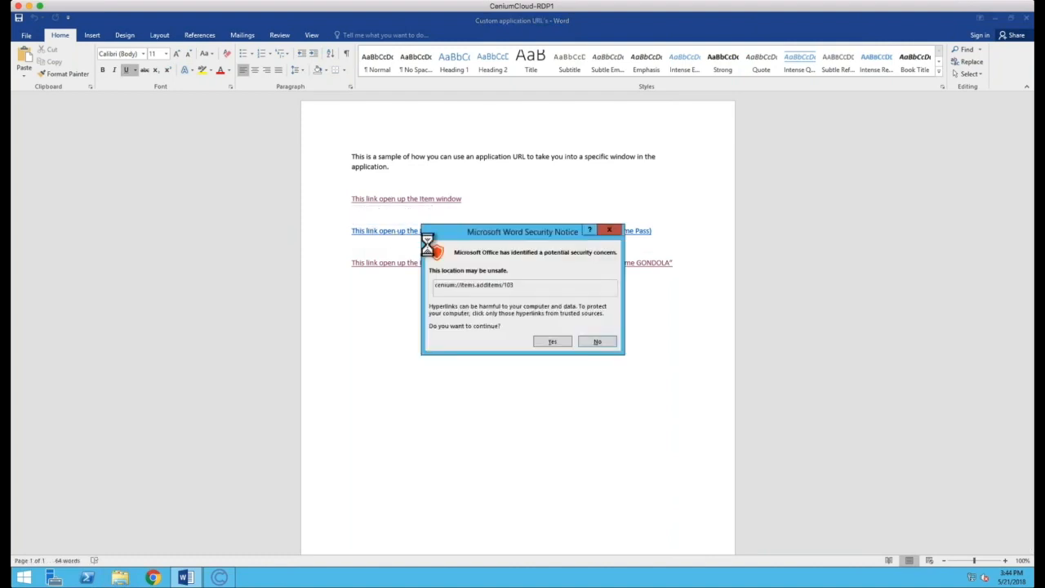
left_click(547, 341)
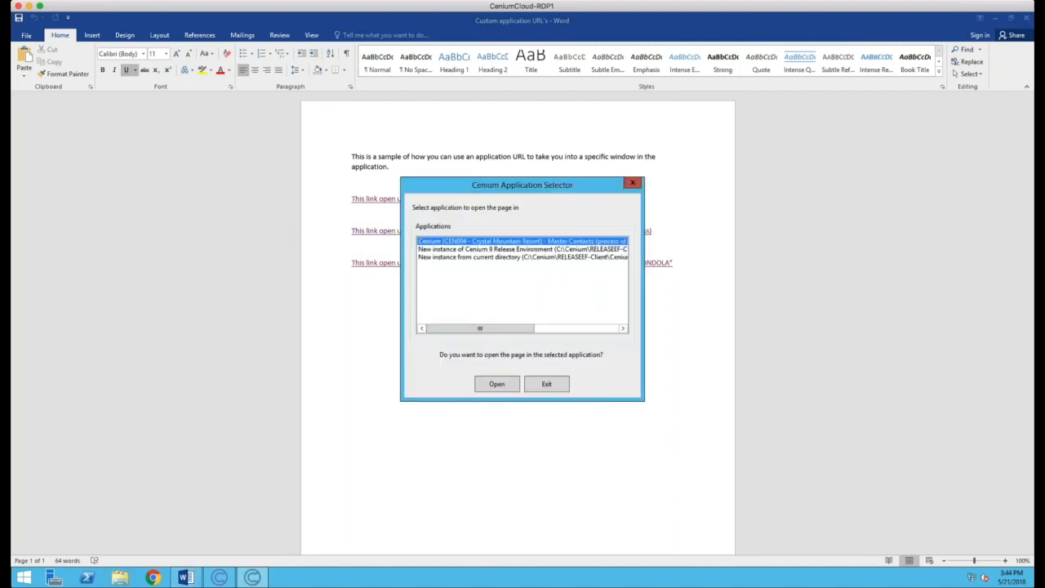
left_click(494, 385)
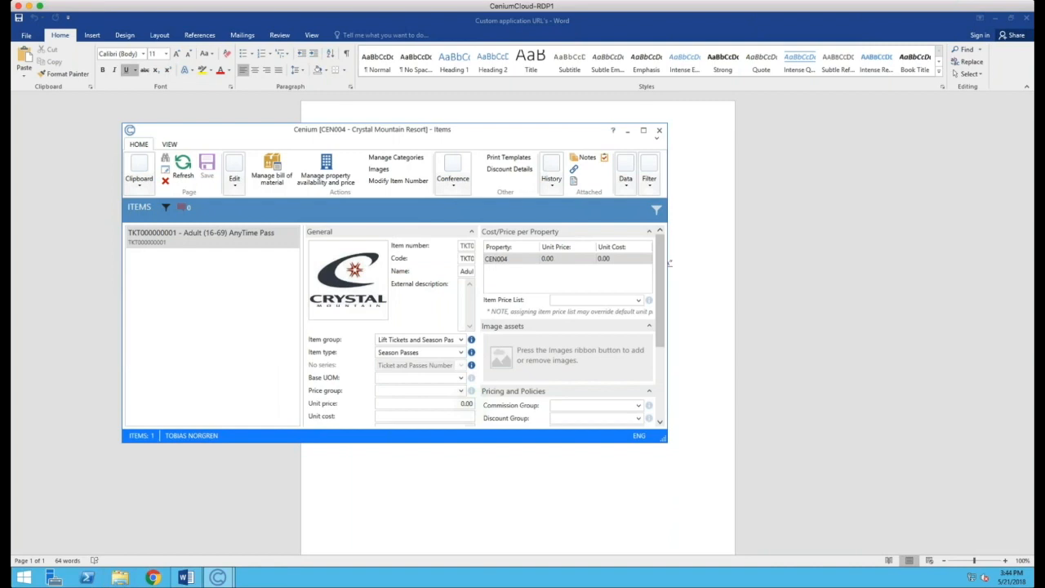
left_click(644, 131)
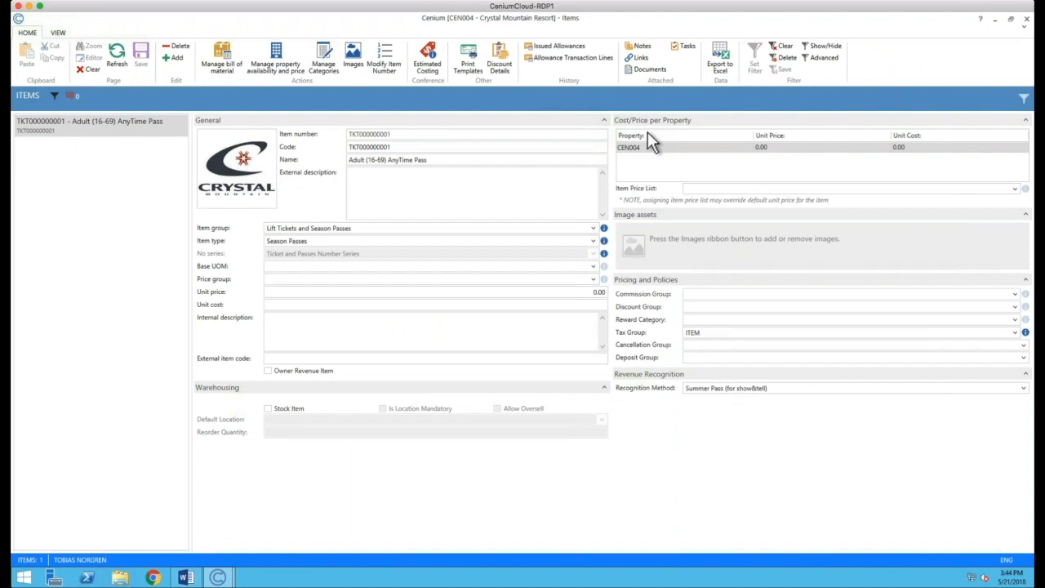
left_click(1027, 19)
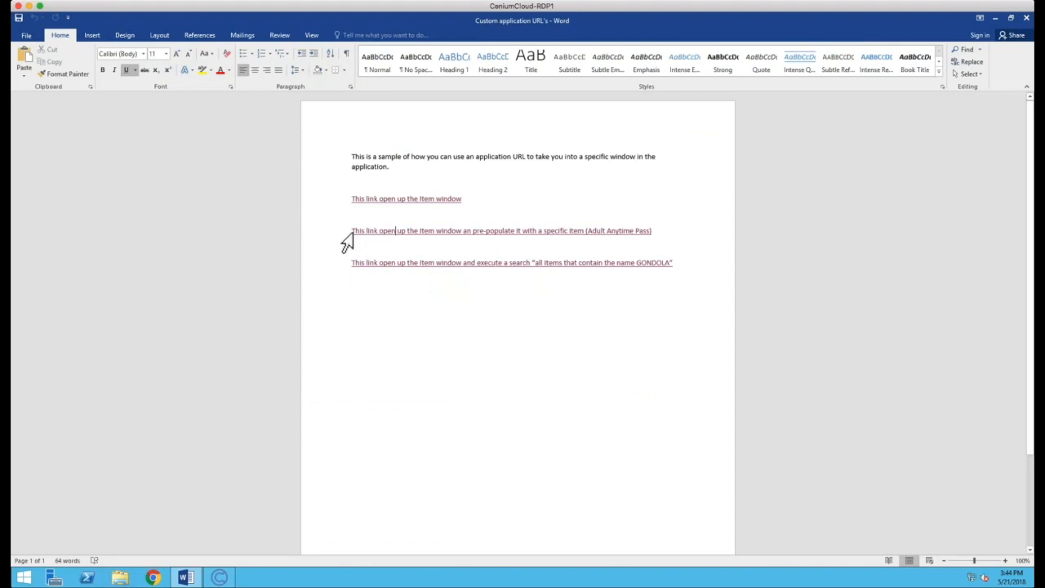
Follow the link searching for items that contain GONDOLA into the running Cenium application, and maximize the resulting Items window
left_click(390, 263, "ctrl")
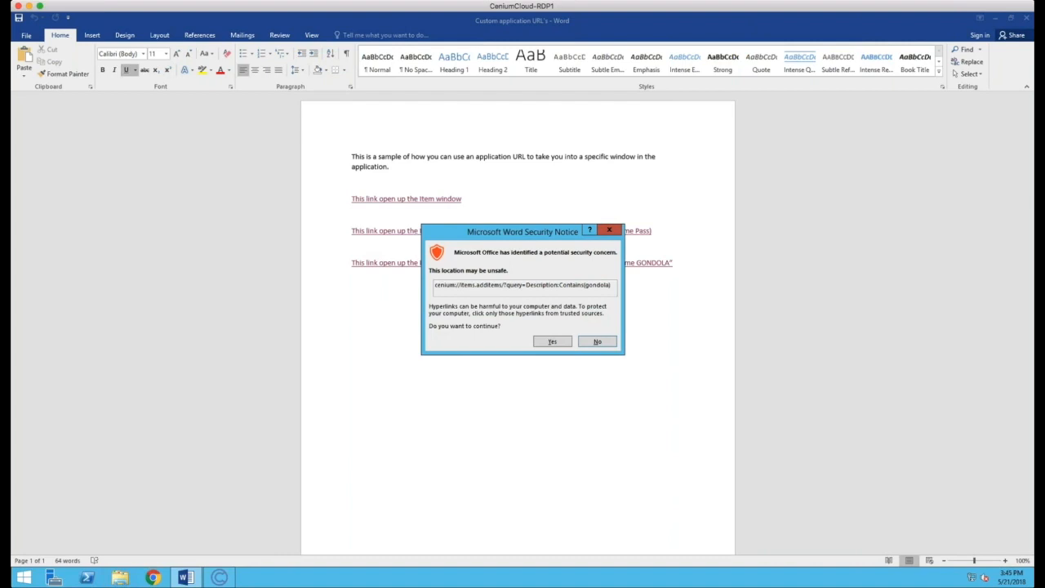
key("Return")
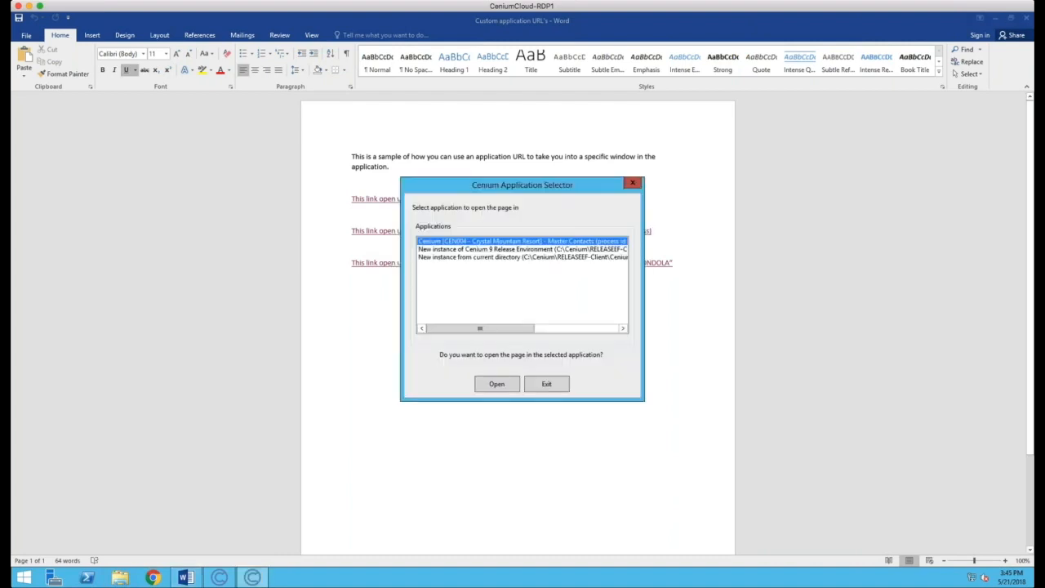
left_click(496, 384)
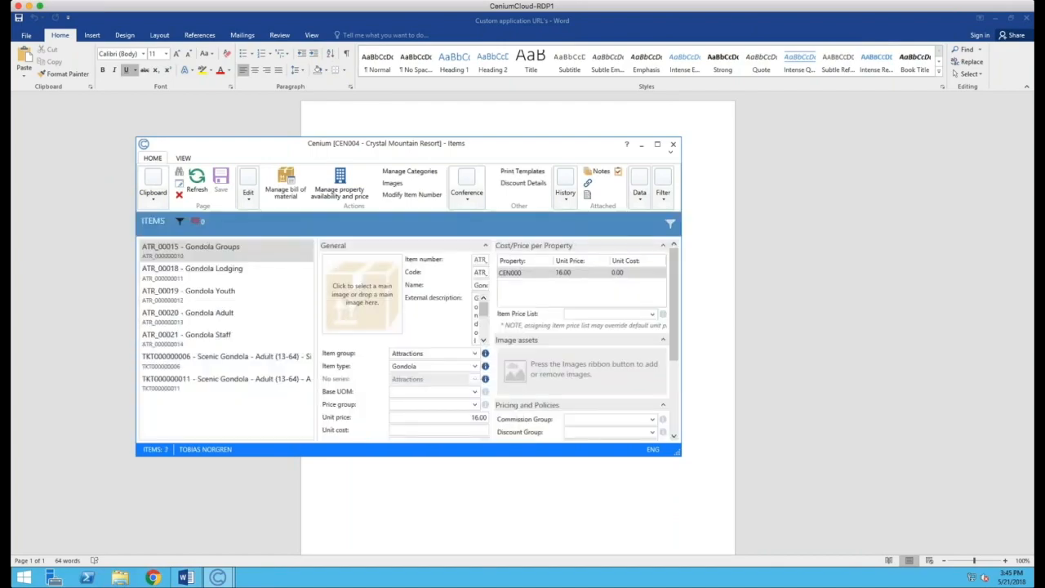
left_click(658, 145)
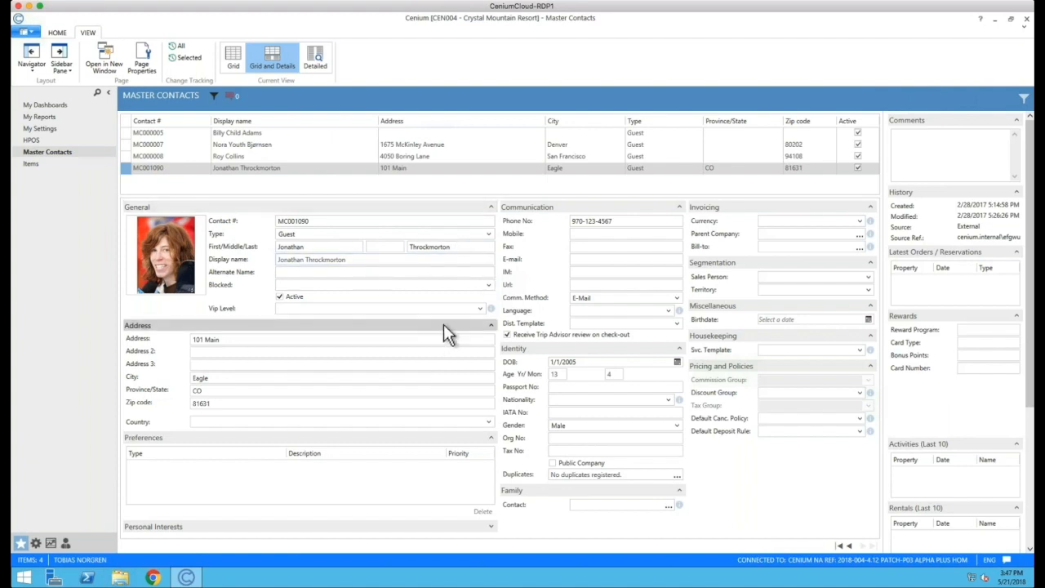
Collapse the General, Address and Preferences sections of the selected contact on the Master Contacts page
left_click(491, 209)
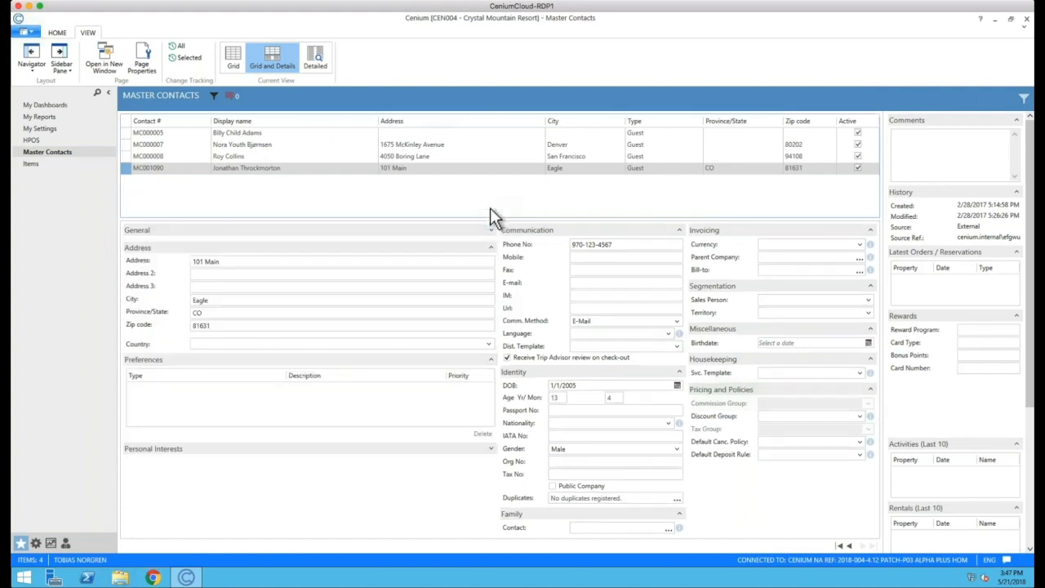
left_click(492, 248)
left_click(492, 264)
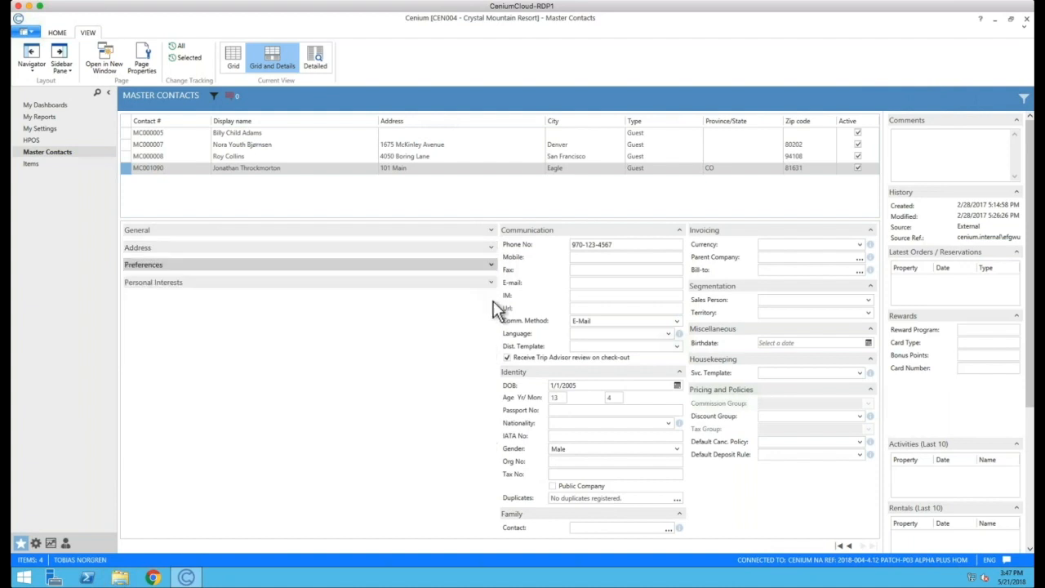
Collapse the Communication, Identity, Invoicing, Segmentation, Miscellaneous, Housekeeping, and Pricing and Policies sections of the selected contact
left_click(679, 230)
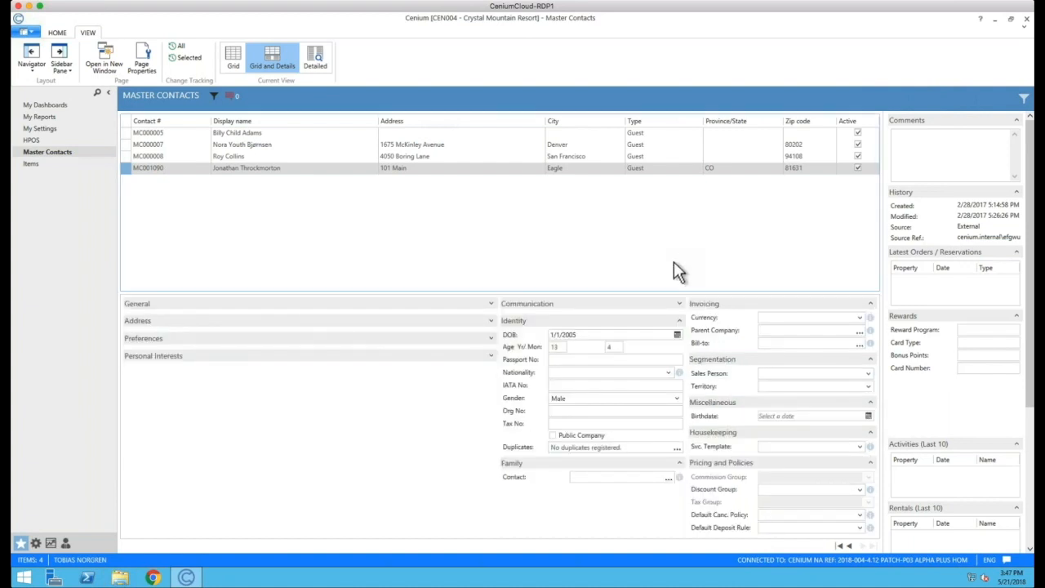
left_click(681, 319)
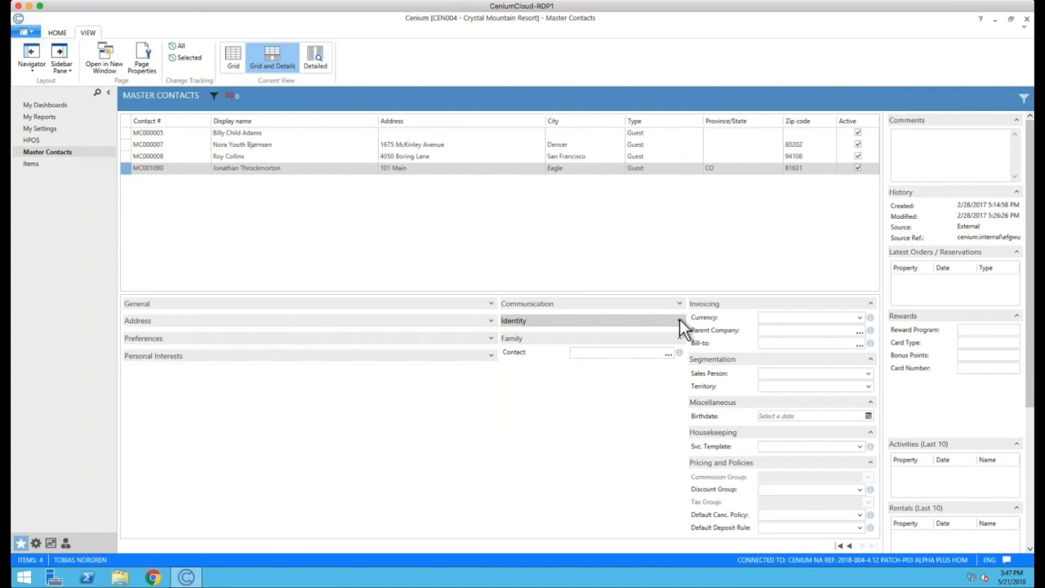
left_click(870, 307)
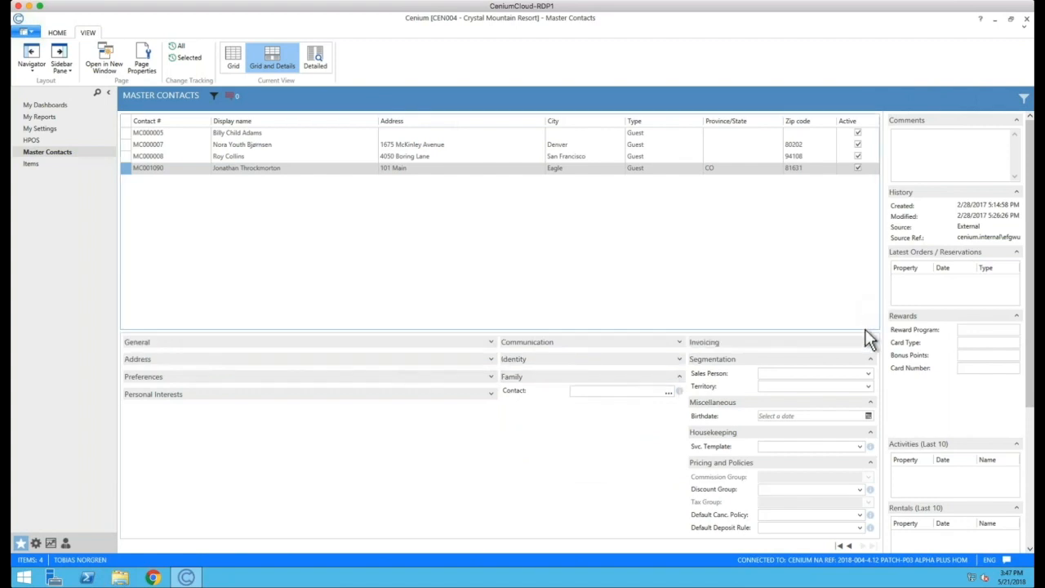
left_click(872, 359)
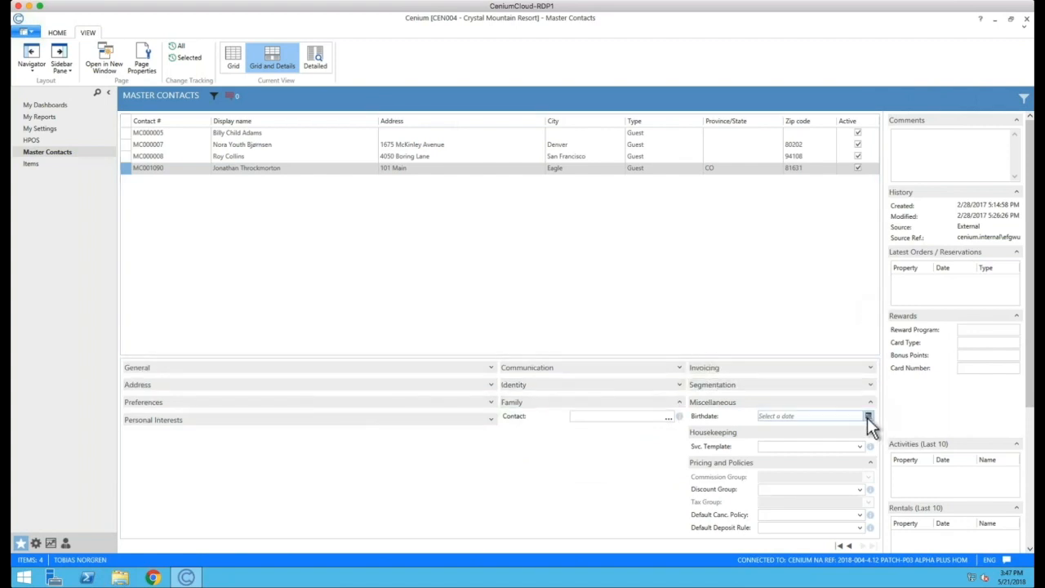
left_click(871, 405)
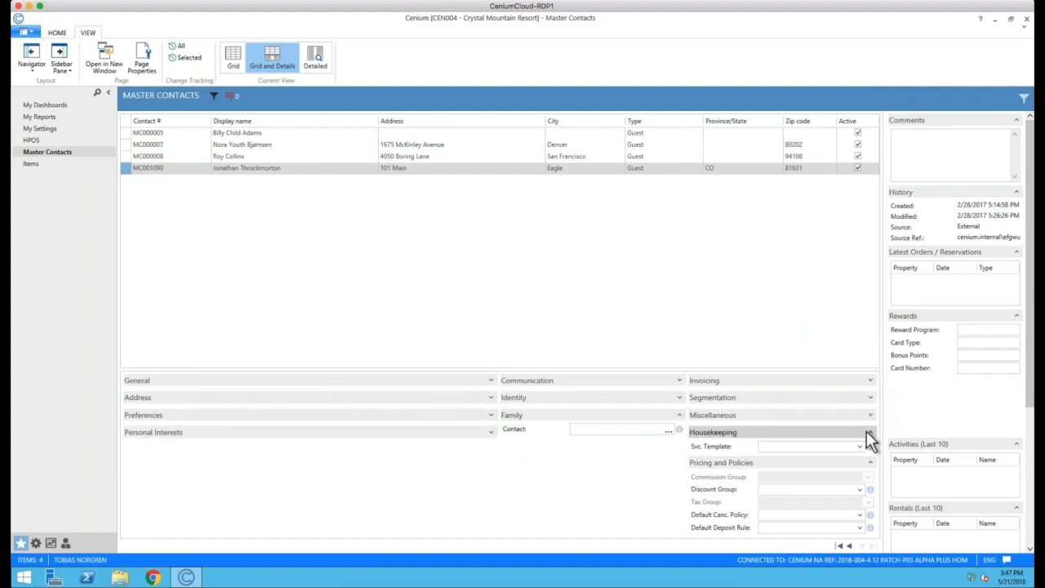
left_click(866, 432)
left_click(869, 462)
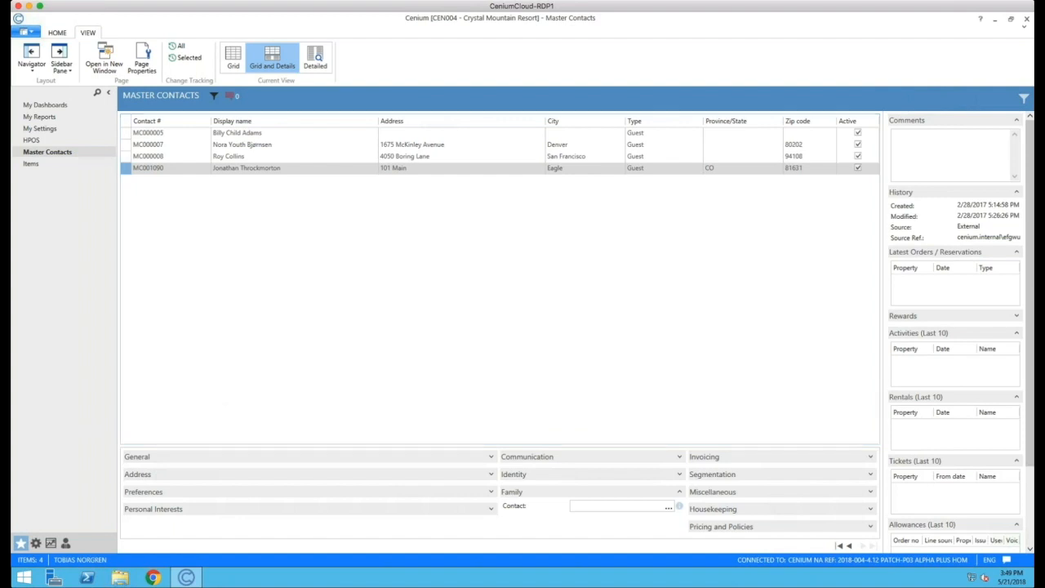
Open the Cities page from Address Setup under Application Management and show its data import command
left_click(36, 544)
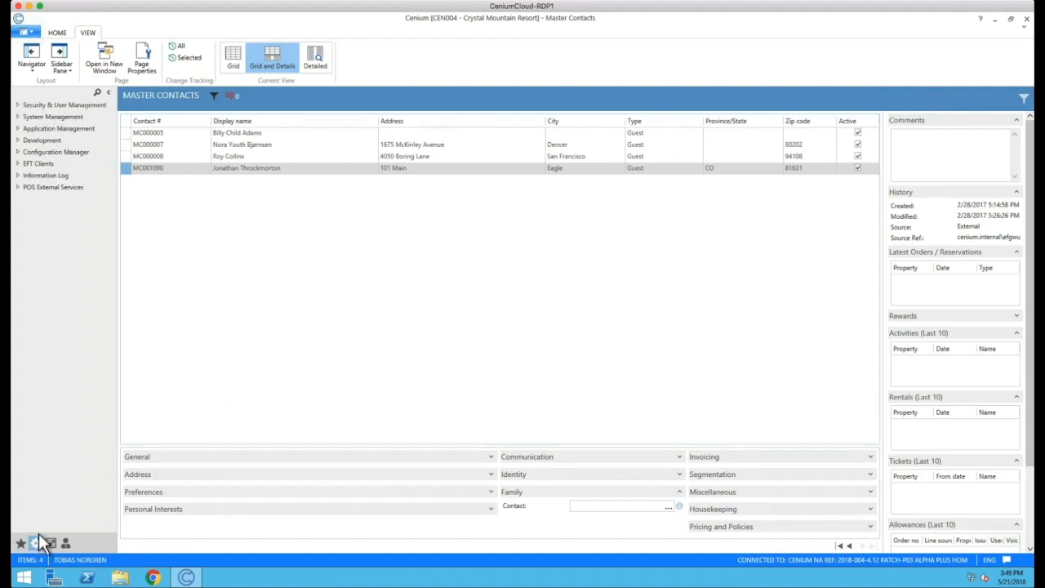
left_click(51, 544)
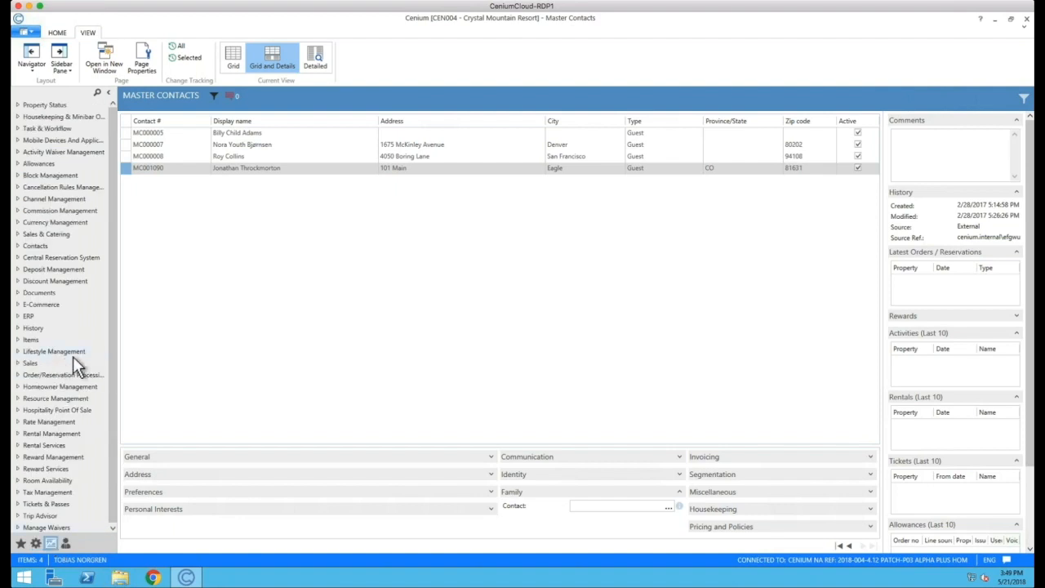
left_click(37, 543)
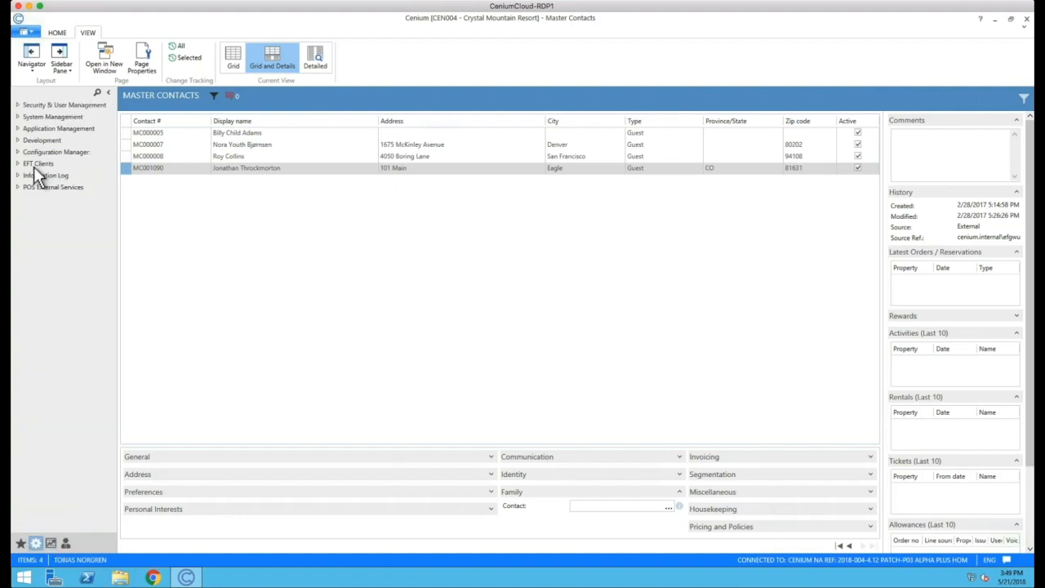
left_click(18, 128)
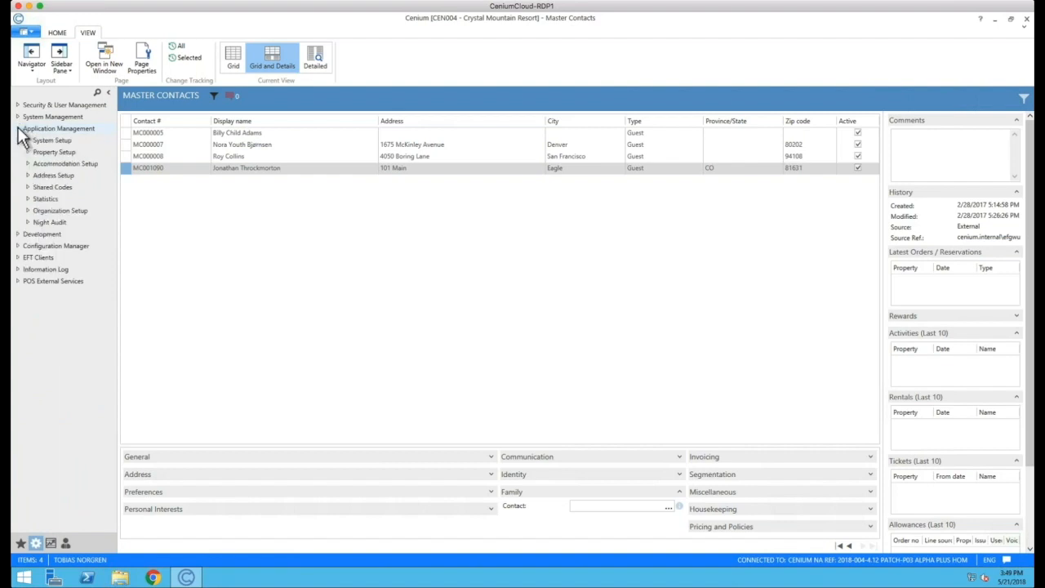
left_click(28, 175)
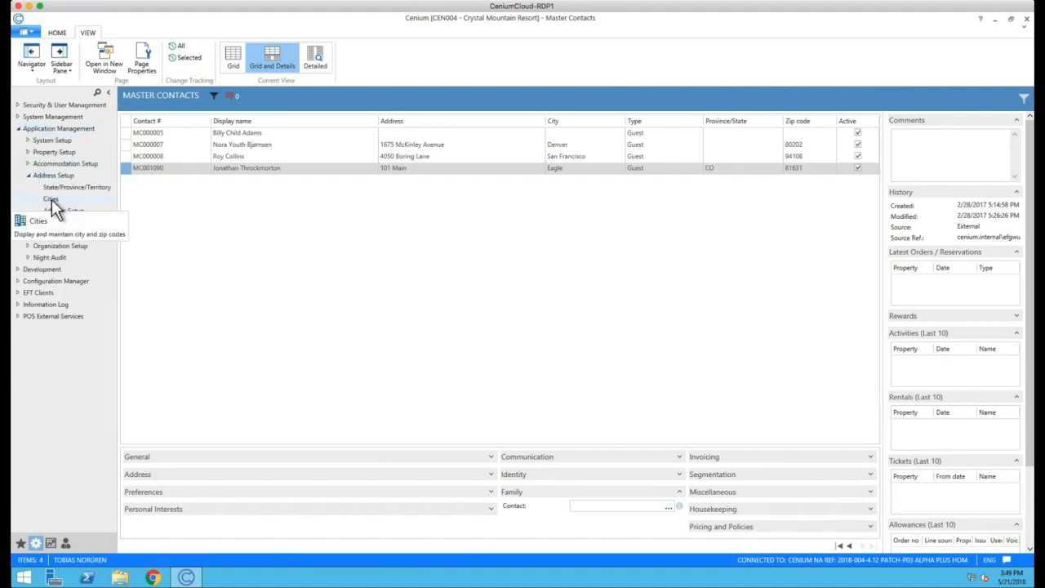
left_click(52, 200)
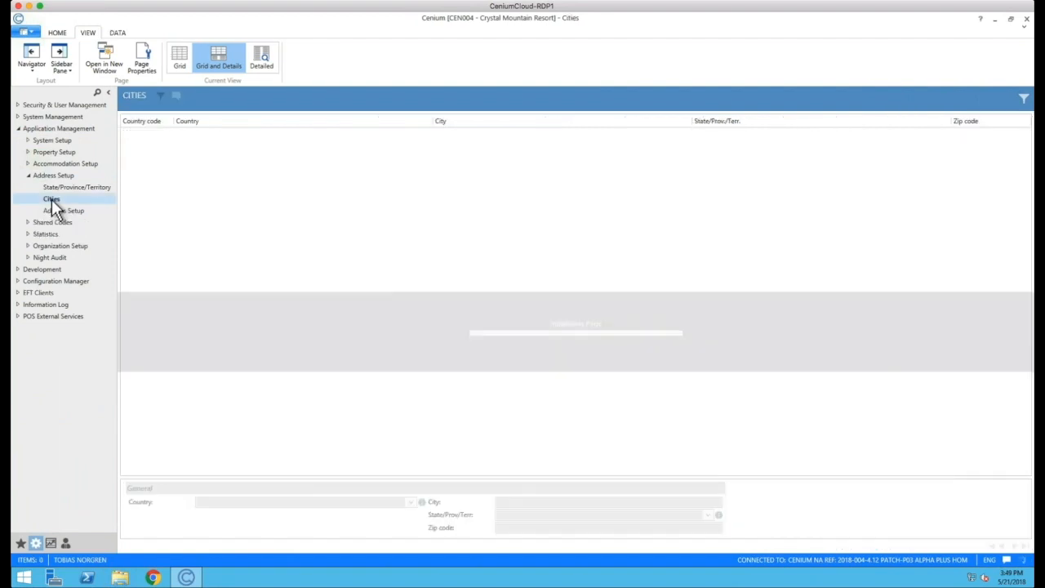
left_click(118, 36)
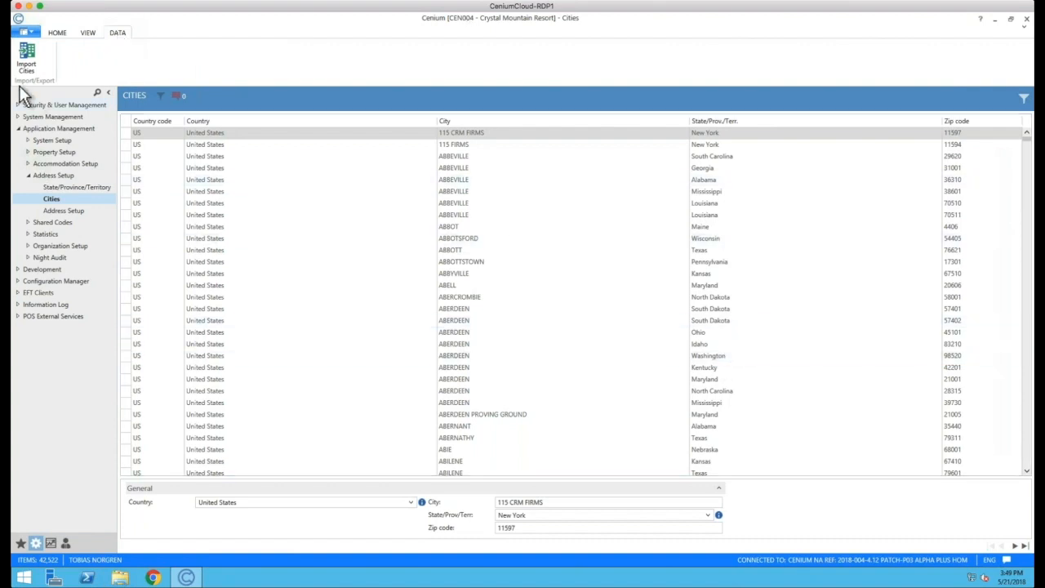
Minimize the current application, launch Excel 2016 from the installed apps, and create a blank workbook
left_click(995, 19)
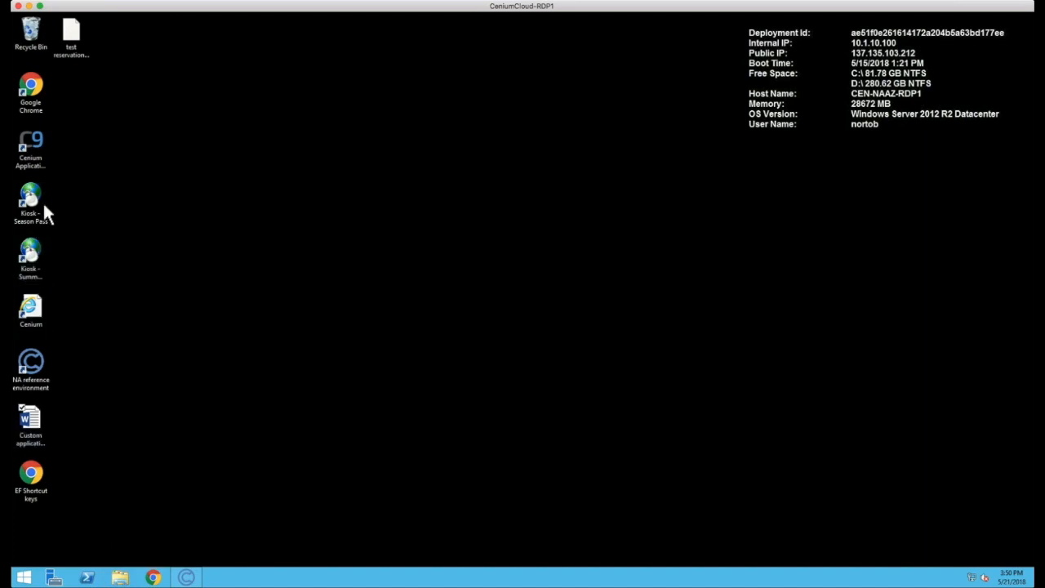
left_click(25, 578)
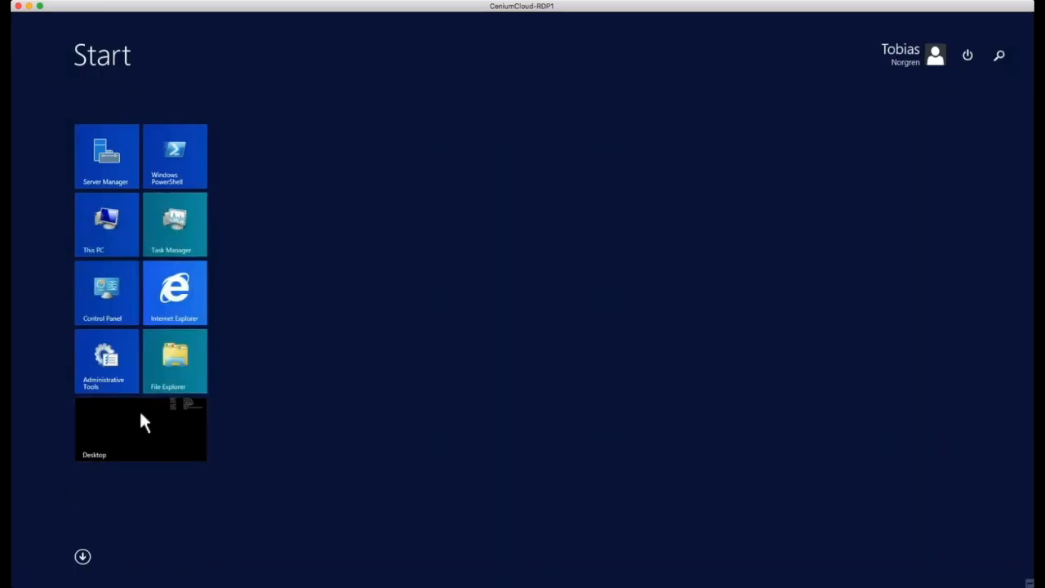
left_click(83, 557)
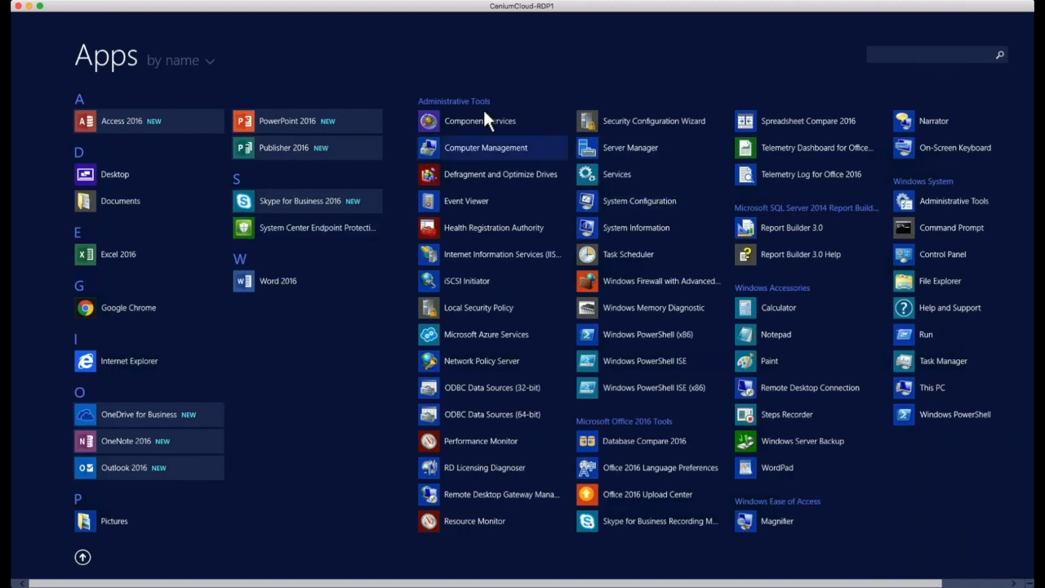
left_click(126, 254)
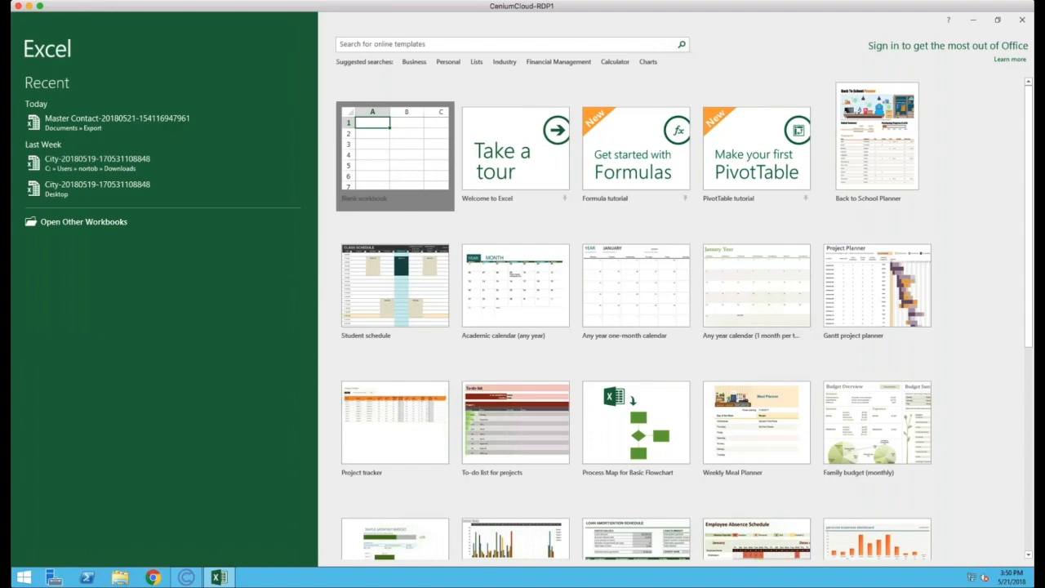
left_click(406, 152)
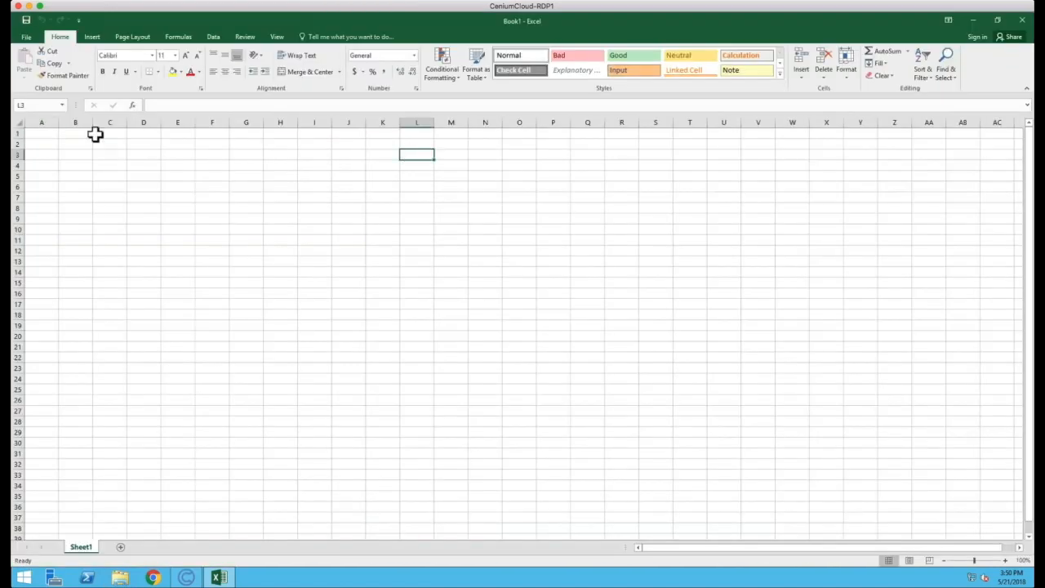
Enter the column headers City, Zip and State in cells A1 to C1
type("City")
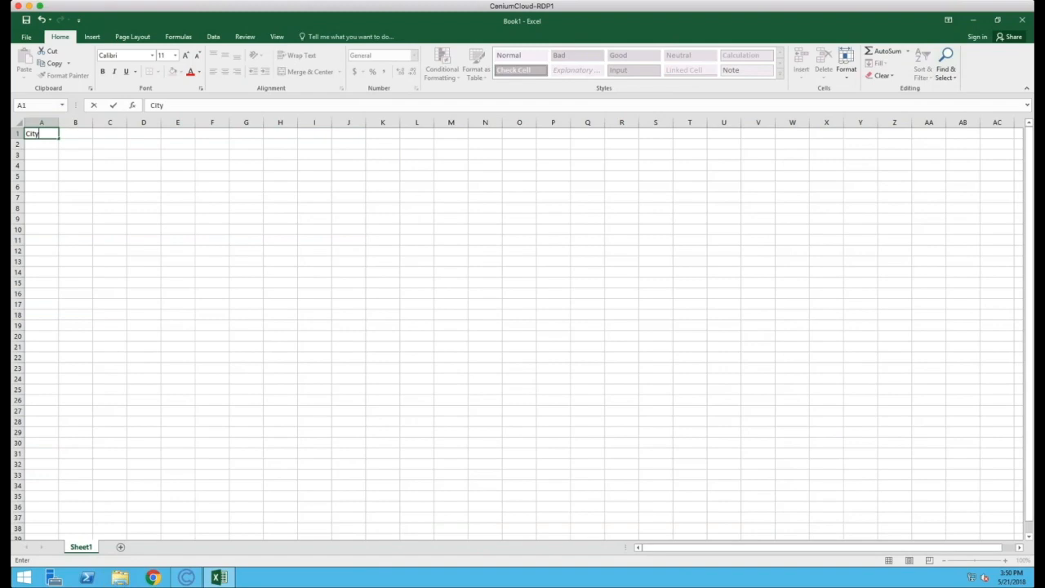
key("Tab")
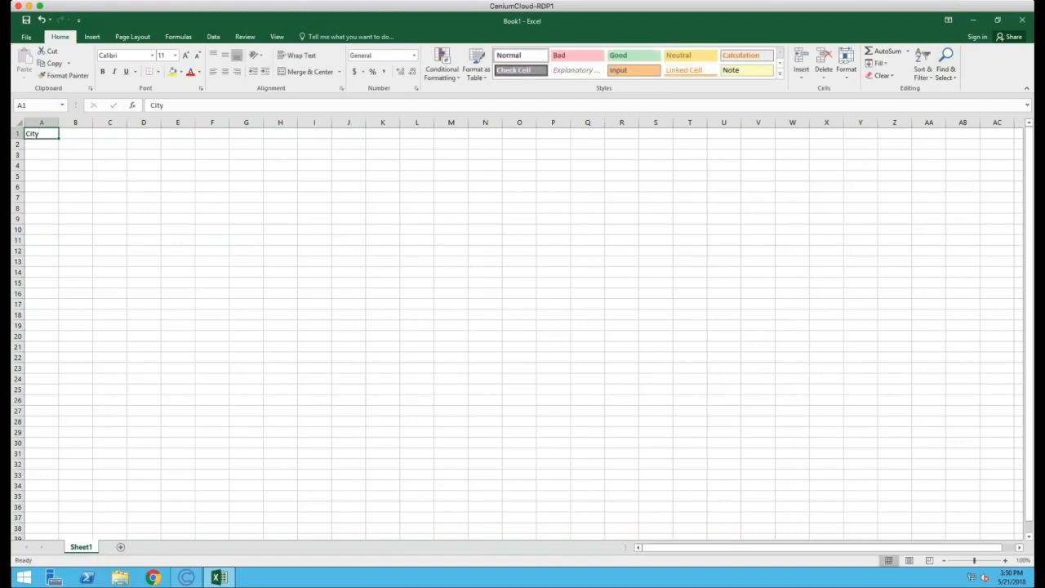
type("Zip")
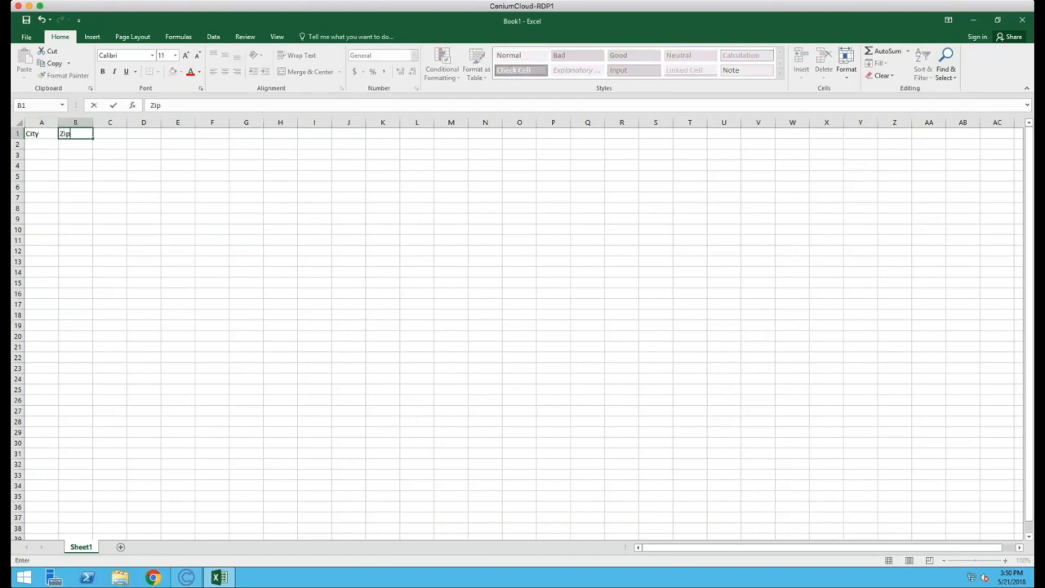
key("Tab")
type("State")
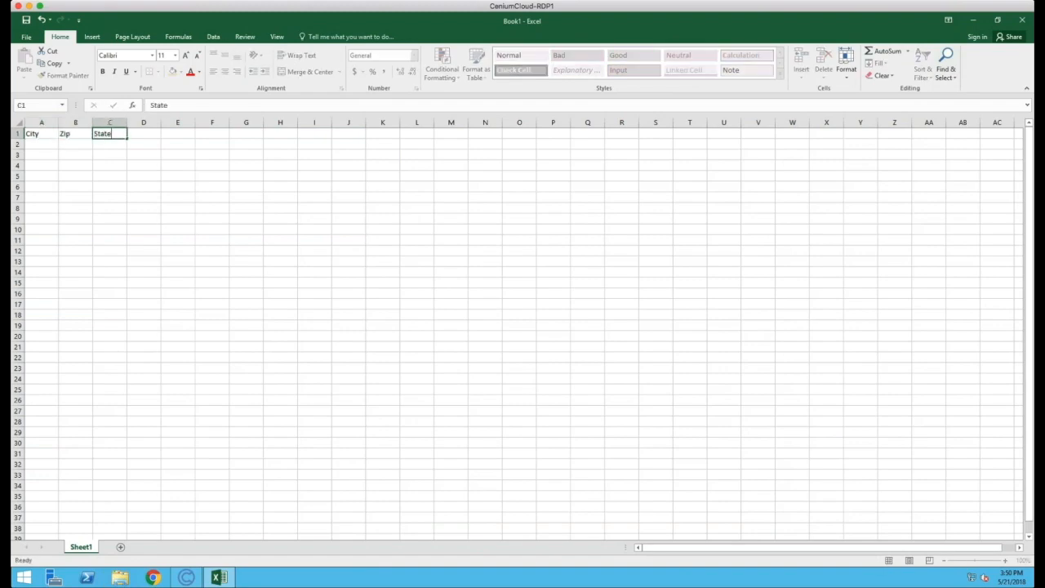
key("Return")
Fill row 2 with the city Marietta, the zip 30068 and the state GA
key("Left")
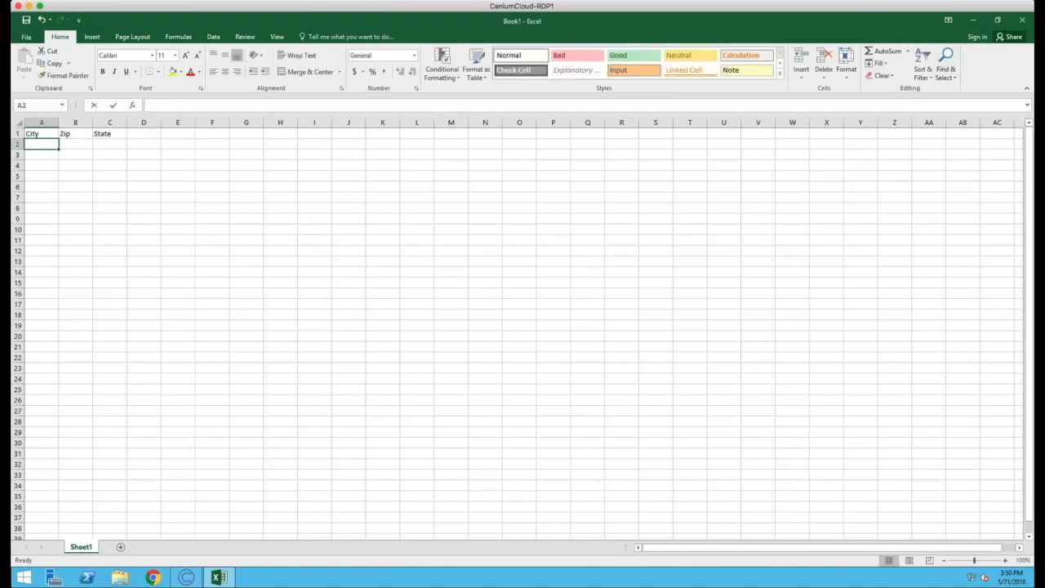
type("Maimi")
key("BackSpace")
key("BackSpace")
key("BackSpace")
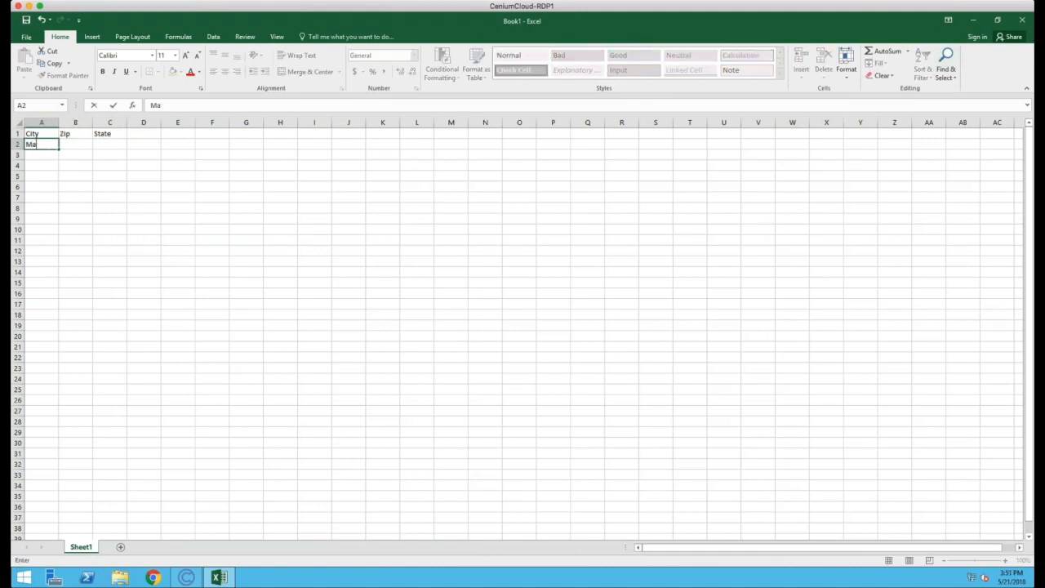
type("rietta")
key("Tab")
type("300")
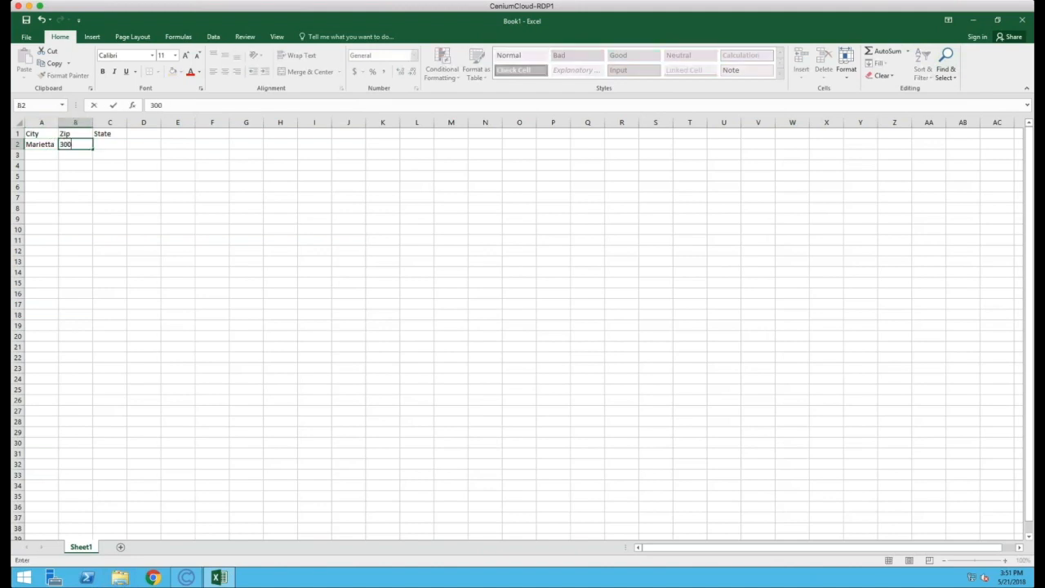
type("68")
key("Tab")
type("GA")
key("Return")
Change the city name in cell A2 to MariettA
key("Left")
key("Up")
key("Left")
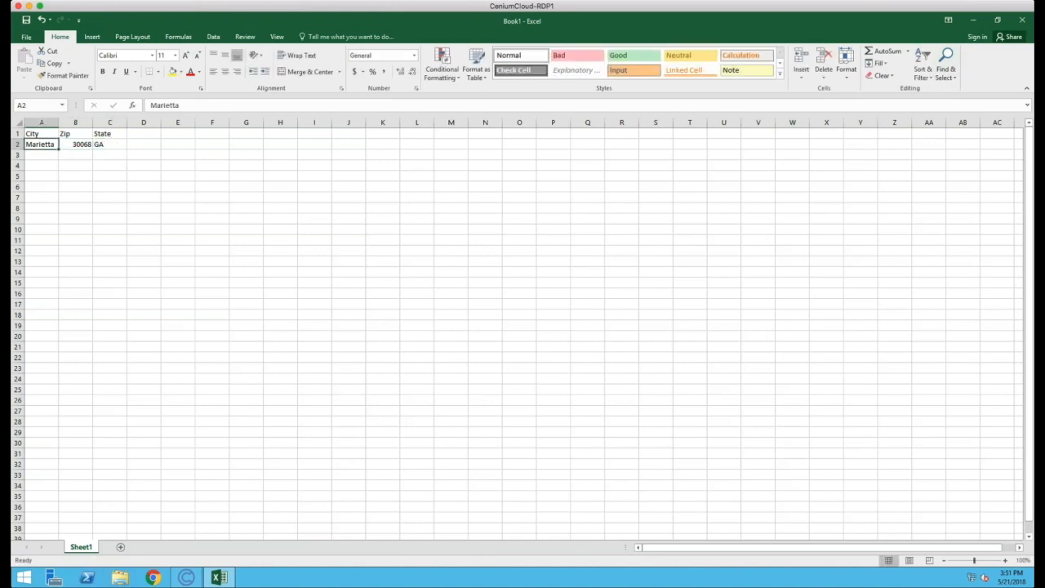
left_click(184, 107)
key("BackSpace")
type("A")
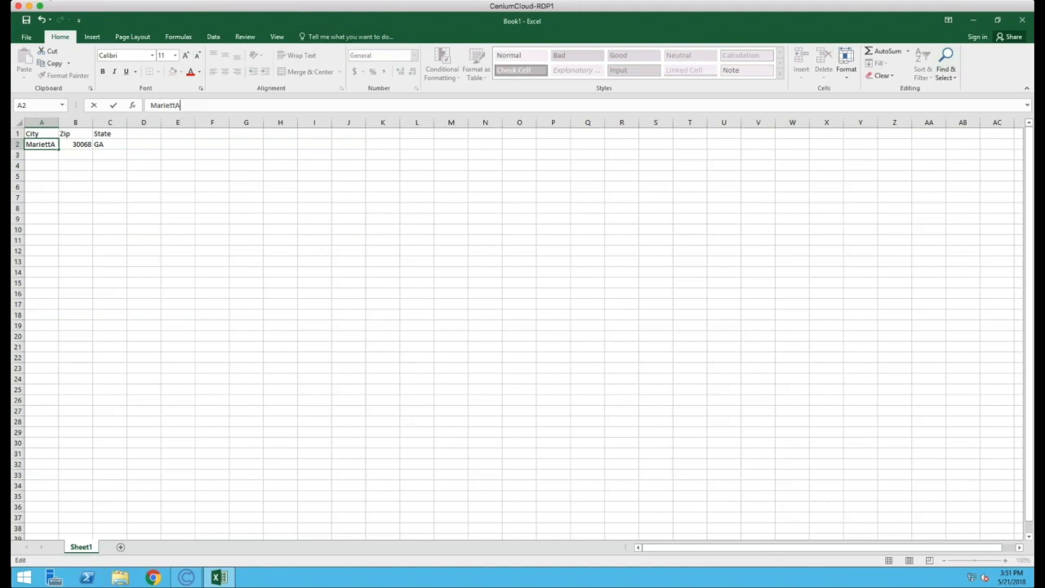
Save the workbook to the Desktop under the file name cities import
left_click(26, 19)
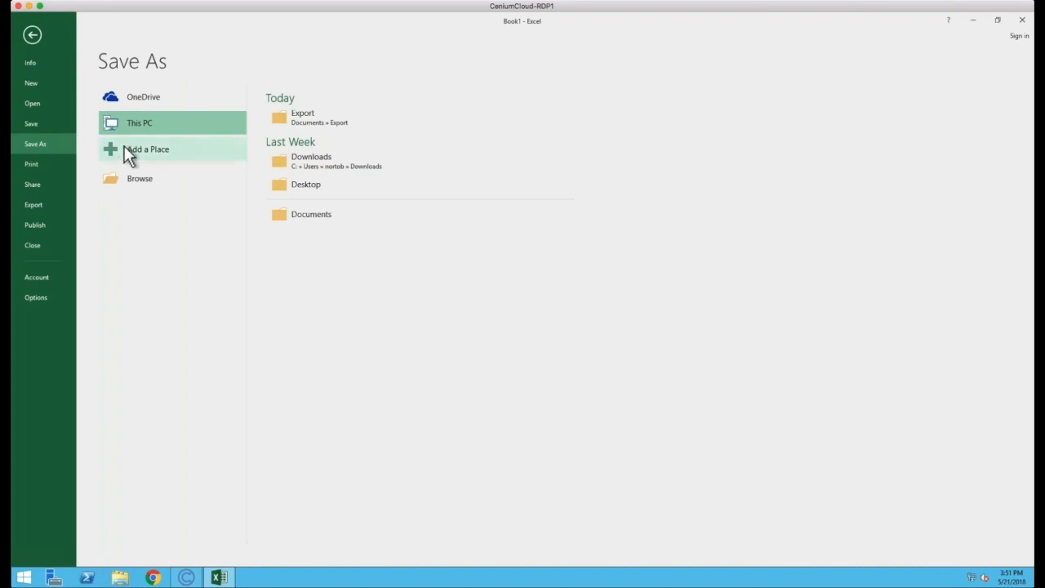
left_click(307, 183)
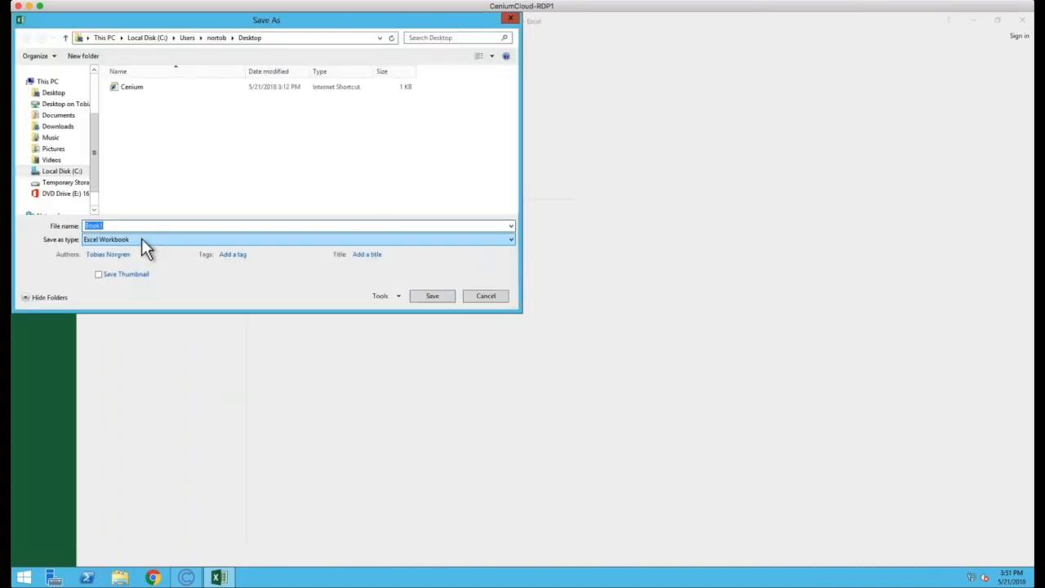
type("cities import")
left_click(417, 297)
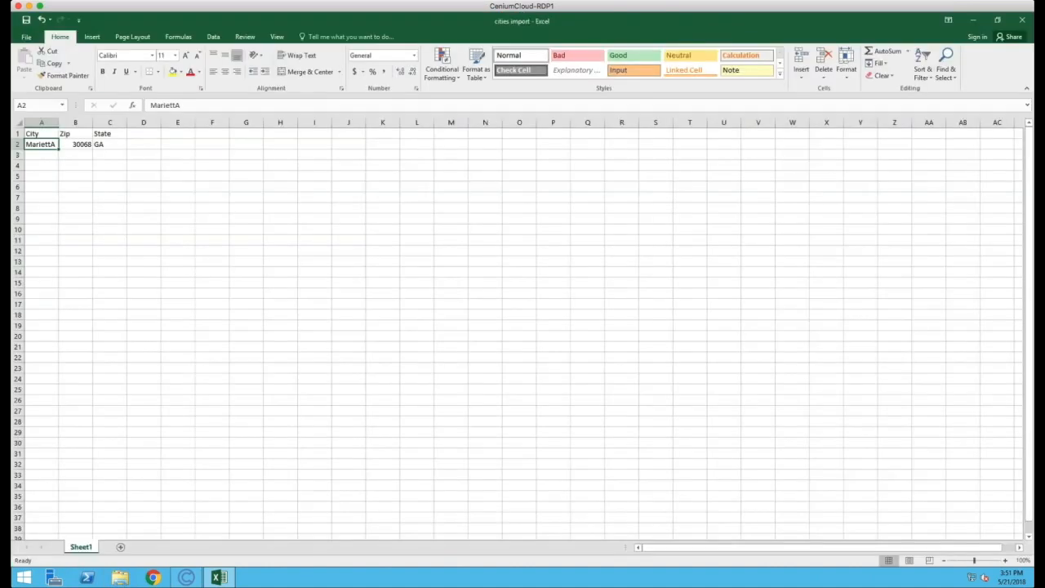
Switch back to Cenium, filter the Cities list by the keyword marietta, and select the Georgia entry with zip code 30068
left_click(975, 21)
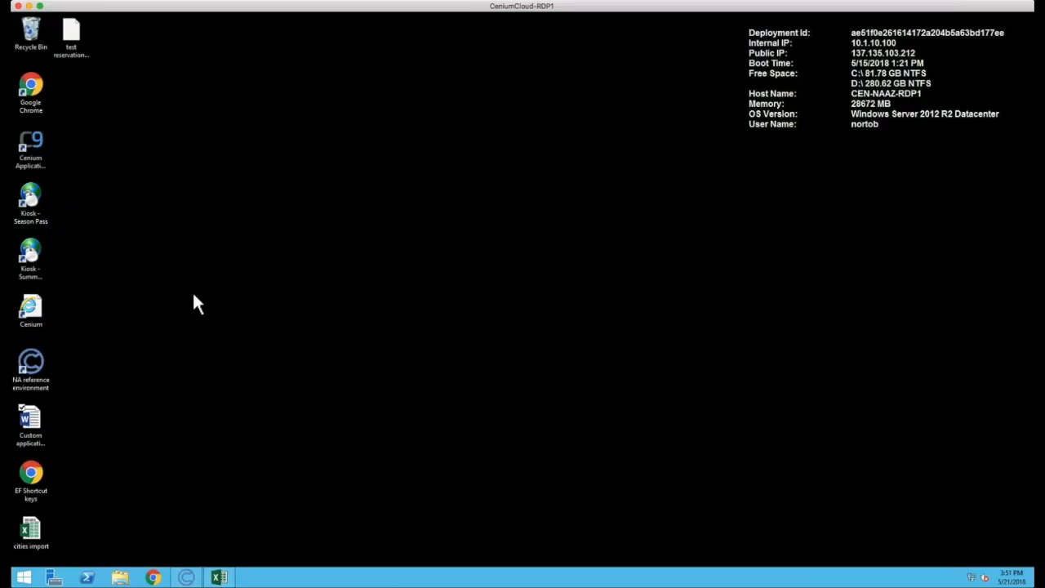
left_click(187, 577)
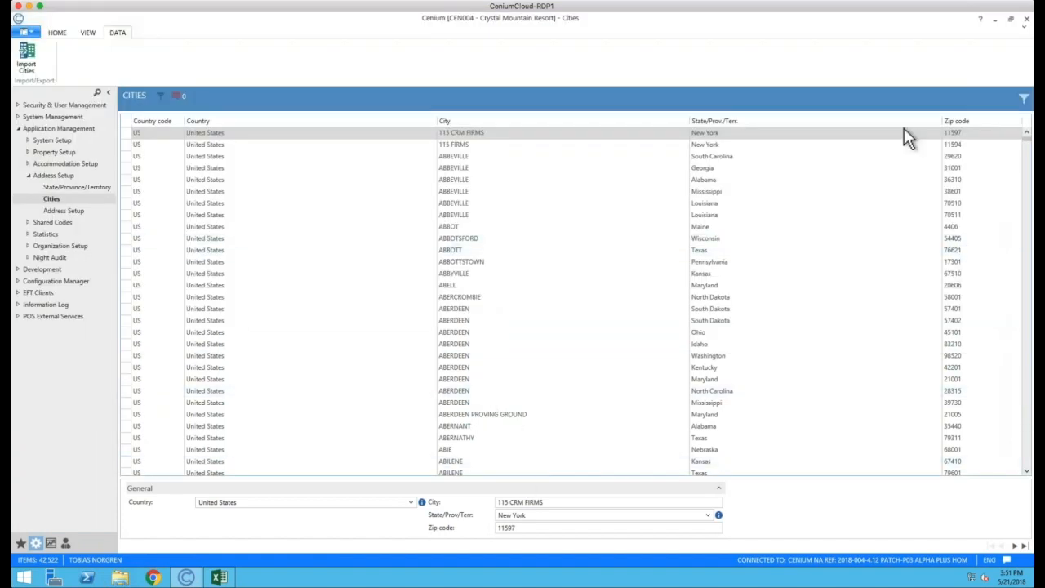
left_click(1024, 98)
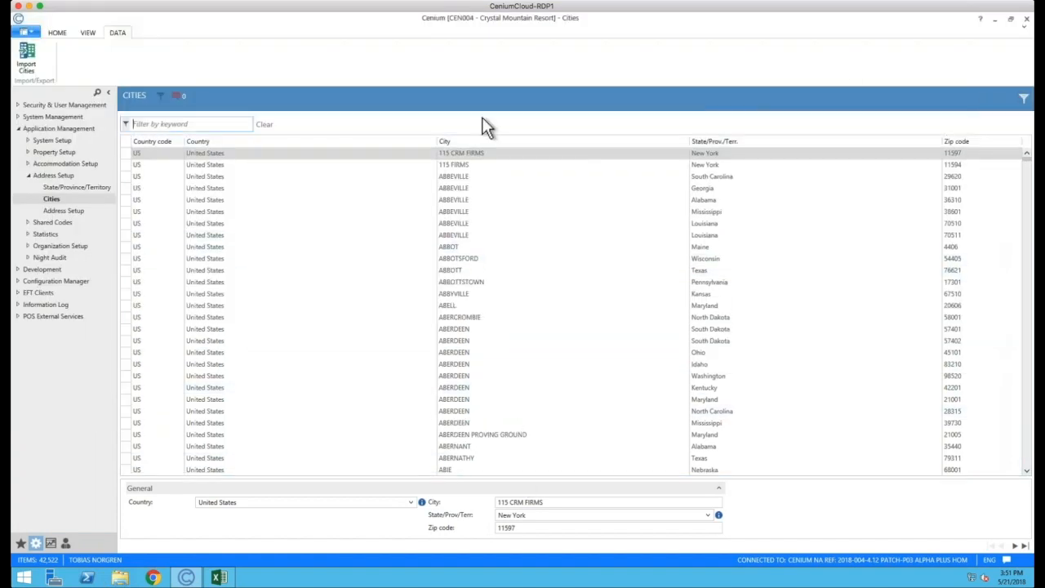
type("marietta")
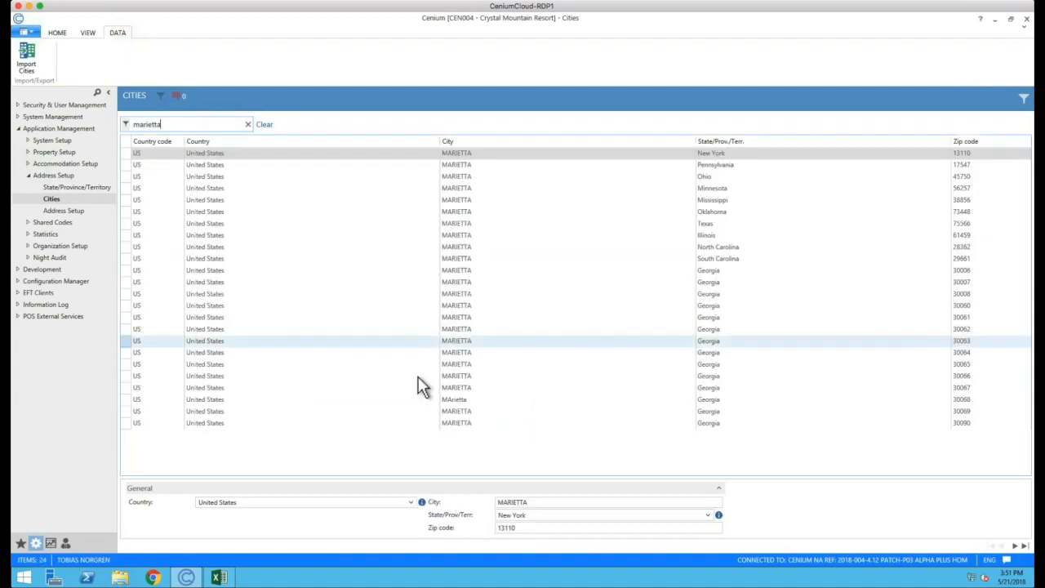
left_click(376, 400)
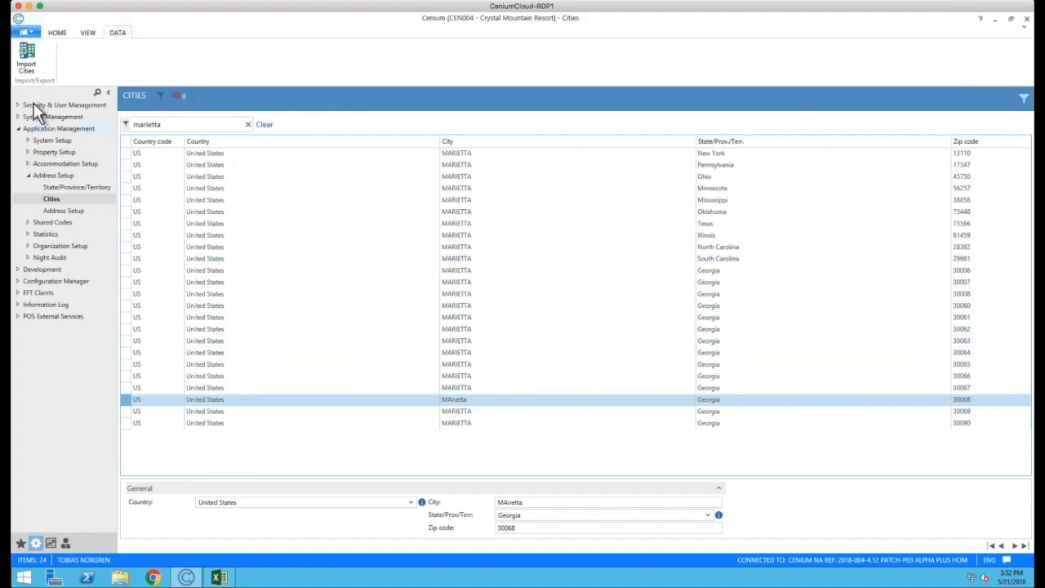
Start a cities import with file type Excel Workbook (xlsx) and try to load the cities import file from the Desktop
left_click(27, 65)
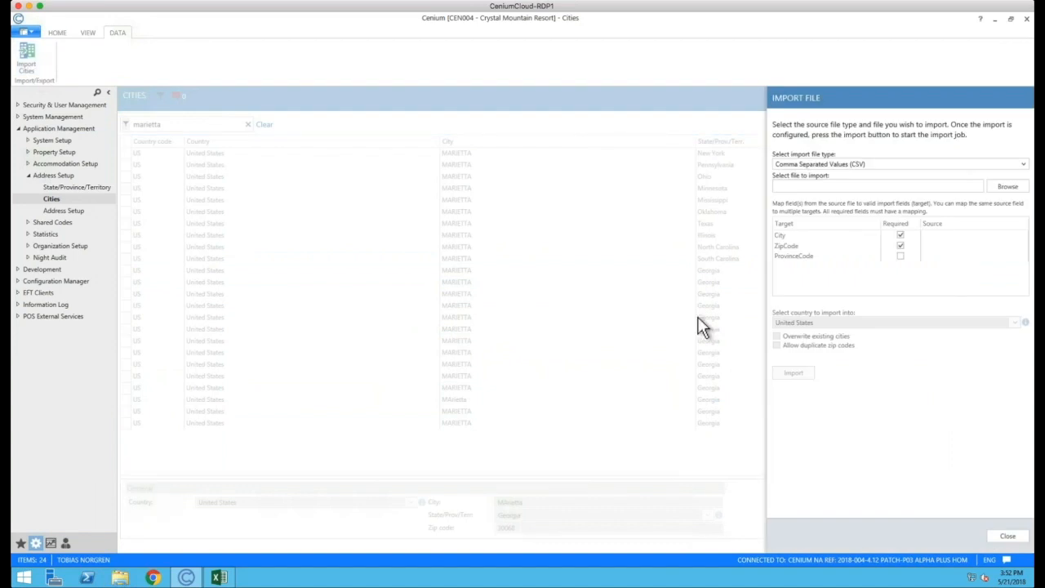
left_click(1022, 165)
left_click(865, 191)
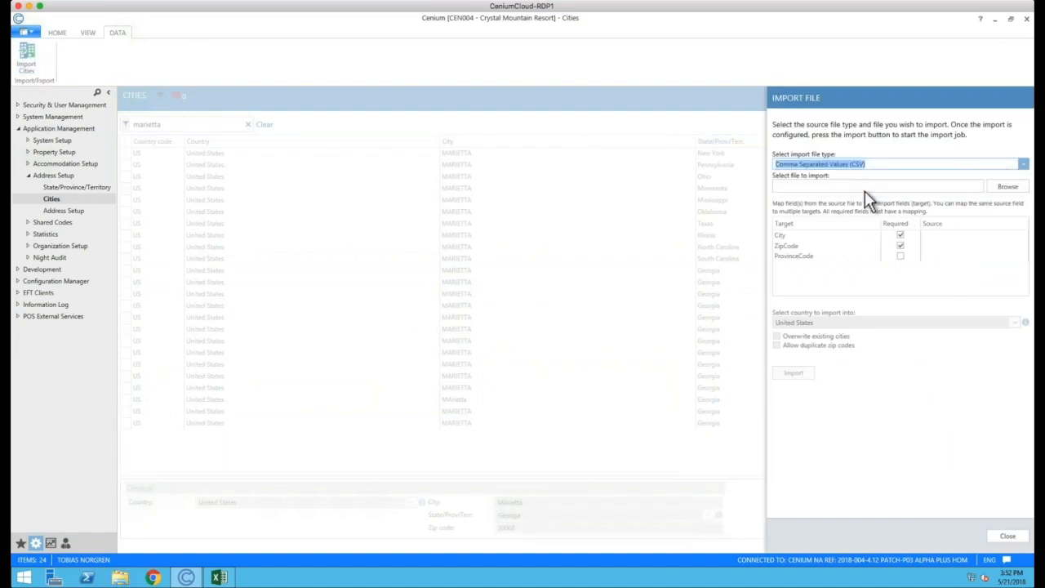
left_click(1007, 187)
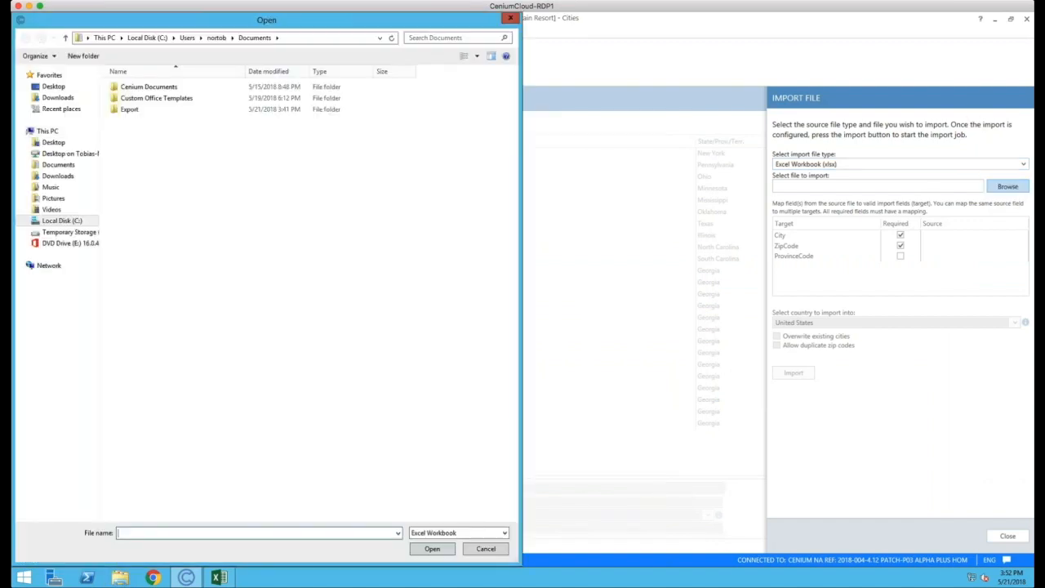
left_click(53, 144)
left_click(141, 102)
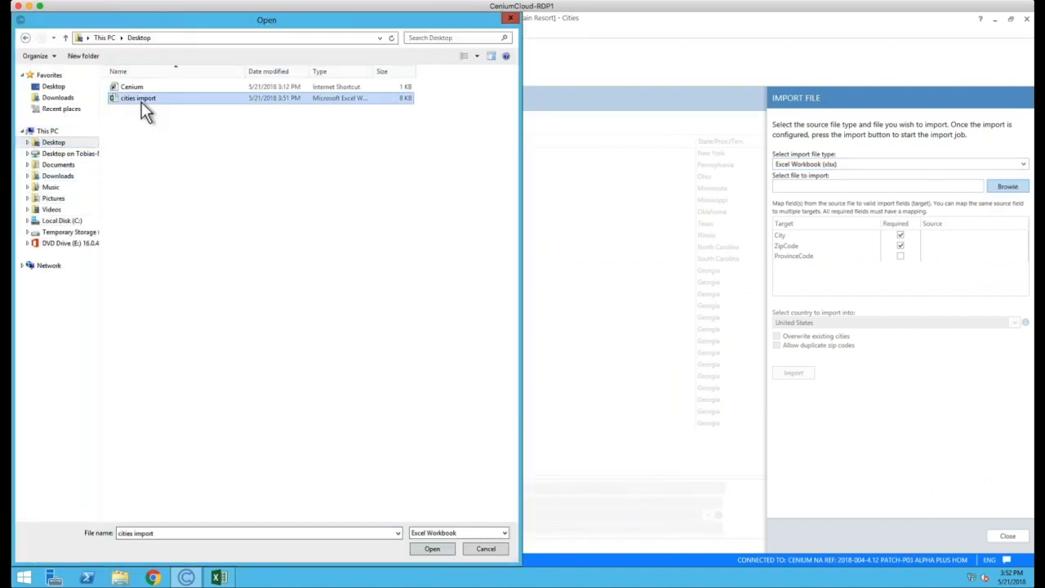
left_click(440, 549)
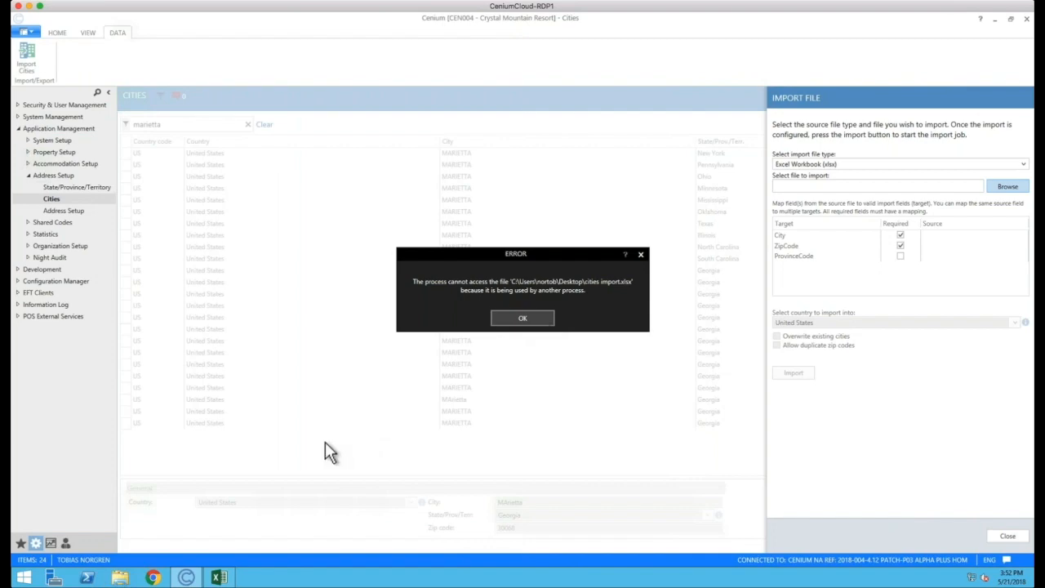
left_click(548, 320)
Close the cities import workbook in Excel and load that file from the Desktop into the Cenium import
left_click(227, 578)
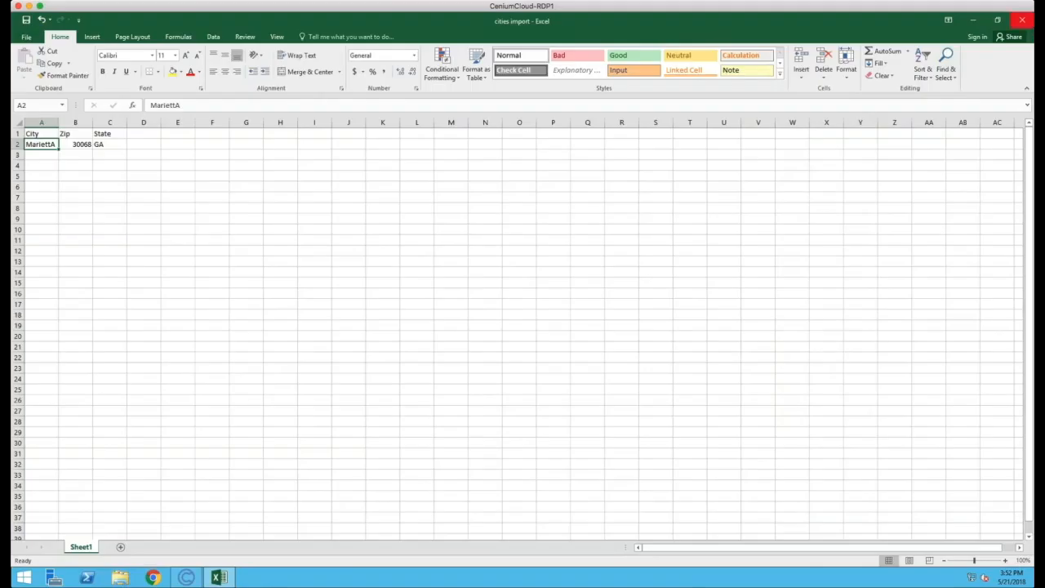
left_click(1023, 19)
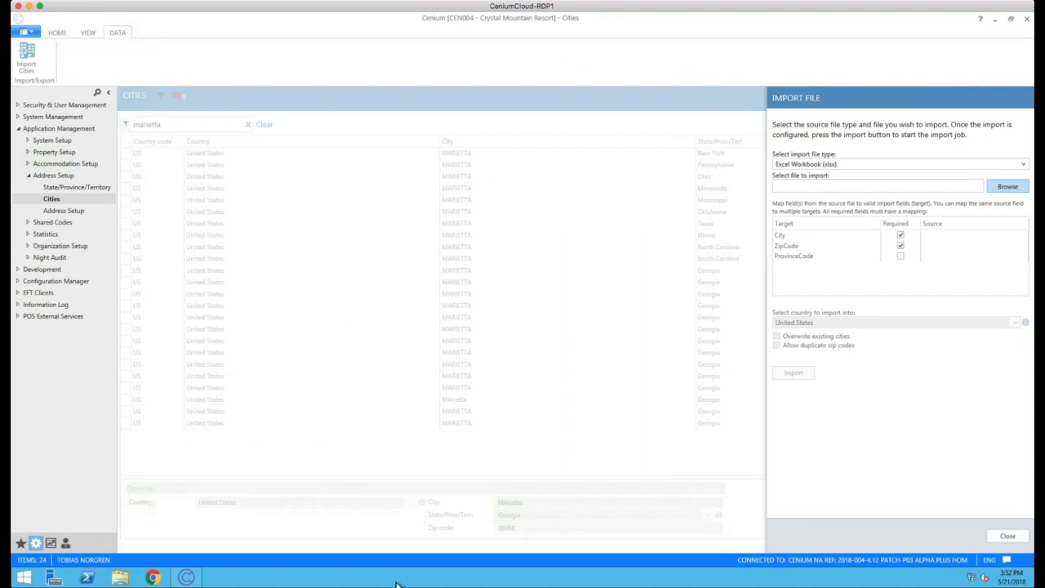
left_click(1015, 176)
left_click(1014, 186)
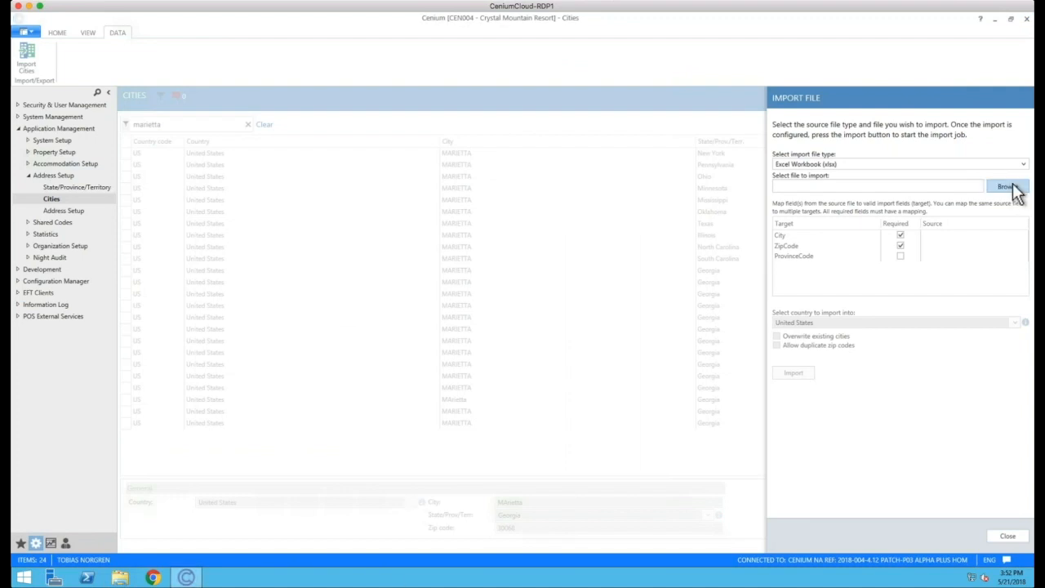
left_click(138, 98)
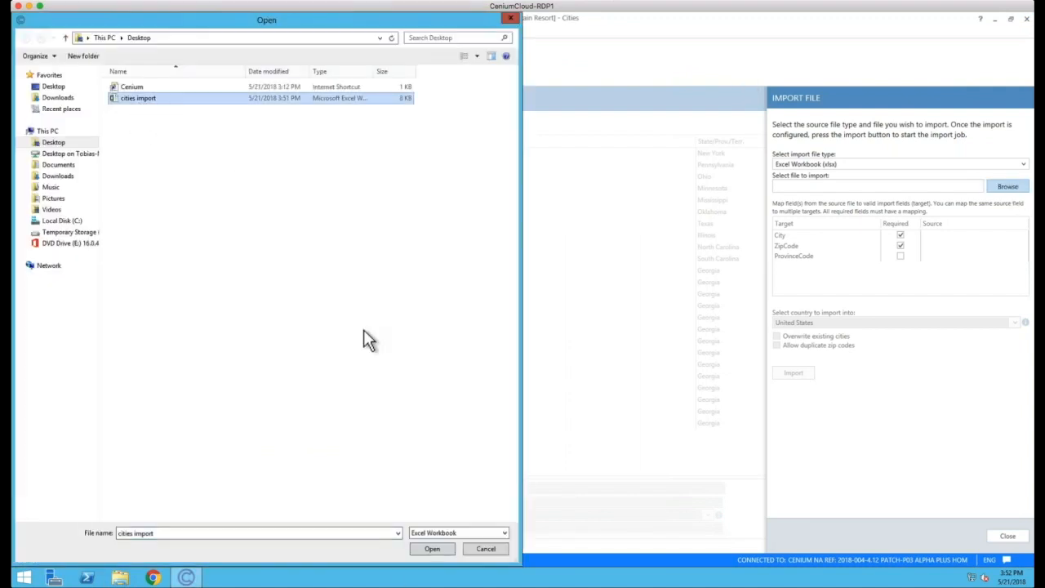
left_click(423, 553)
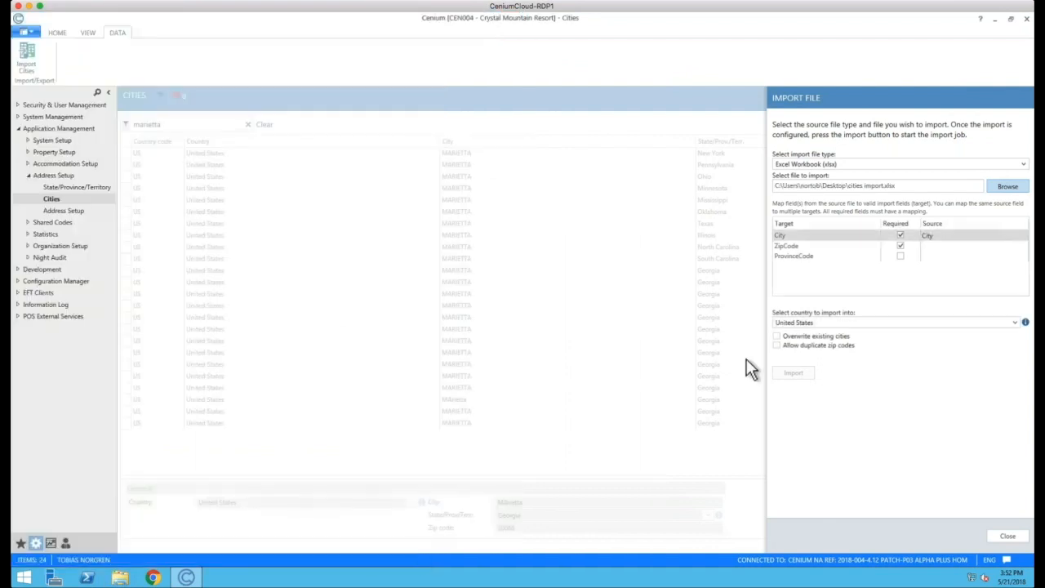
Map the ZipCode target to the Zip source and the ProvinceCode target to the State source
left_click(928, 245)
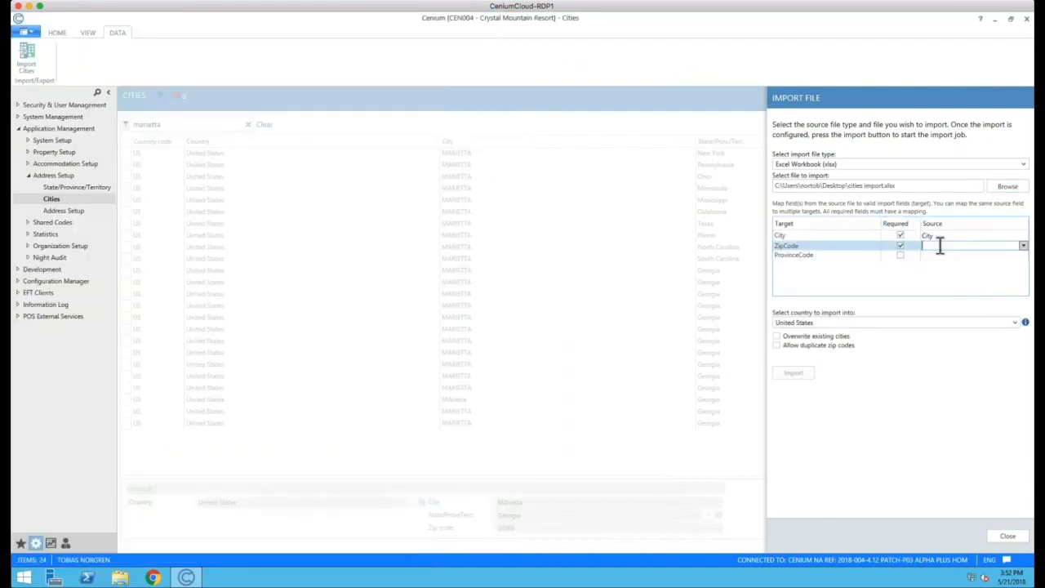
left_click(1023, 246)
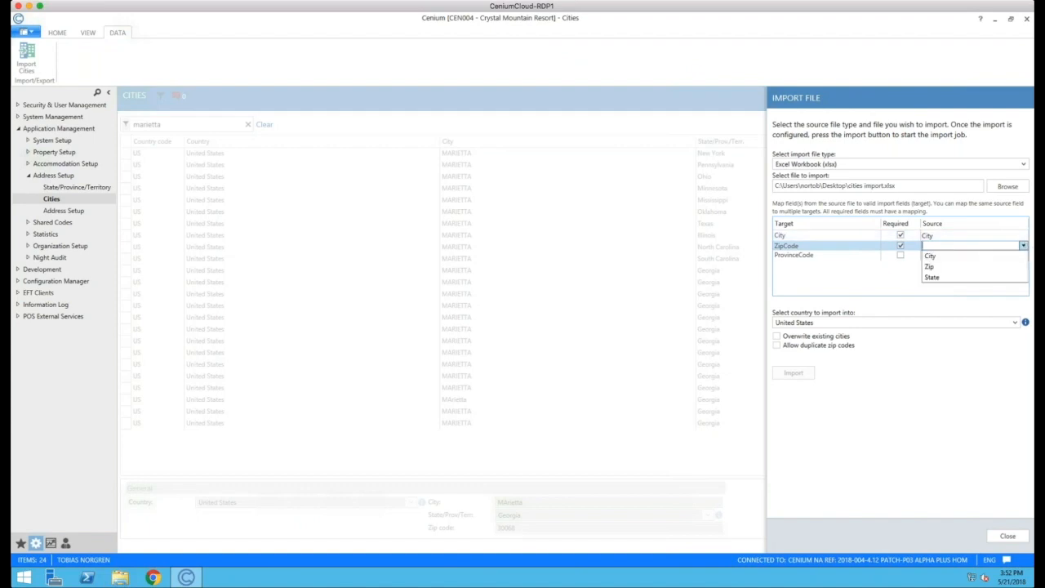
left_click(975, 270)
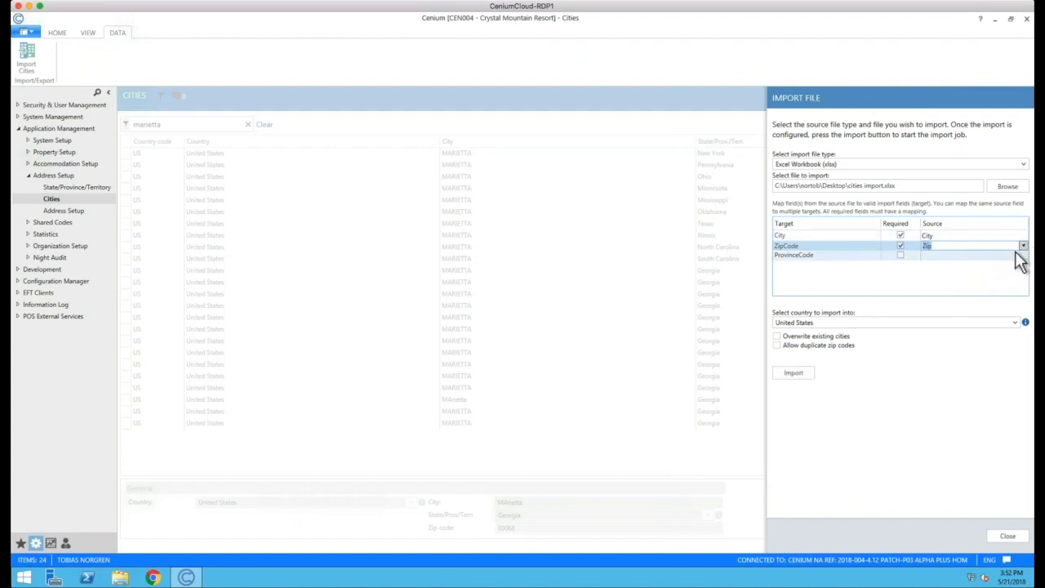
left_click(1022, 258)
left_click(1023, 257)
left_click(970, 286)
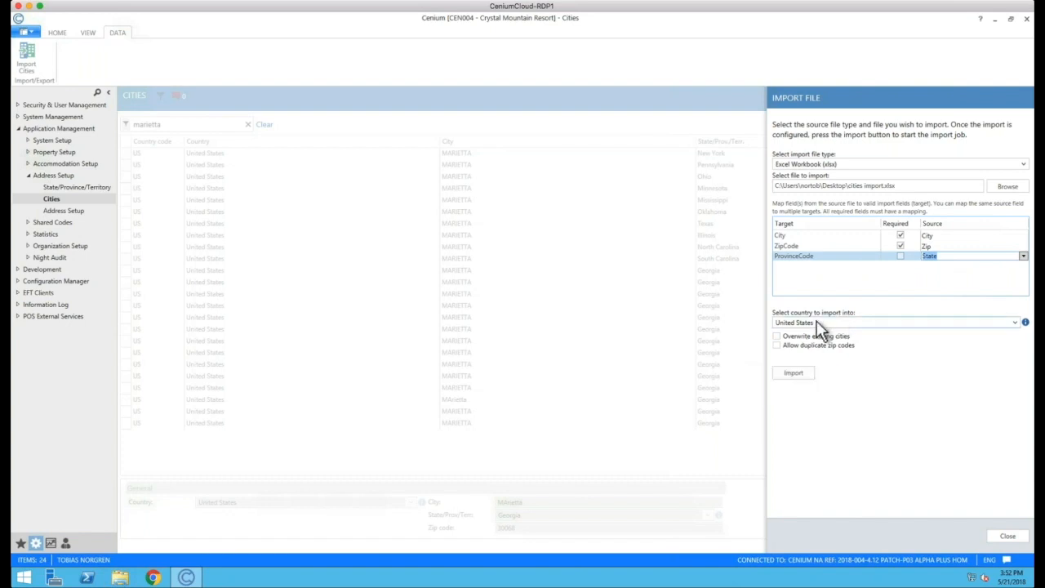
Run the import into United States with existing cities overwritten, and select the Georgia entry with zip code 30068 in the Cities list
left_click(786, 336)
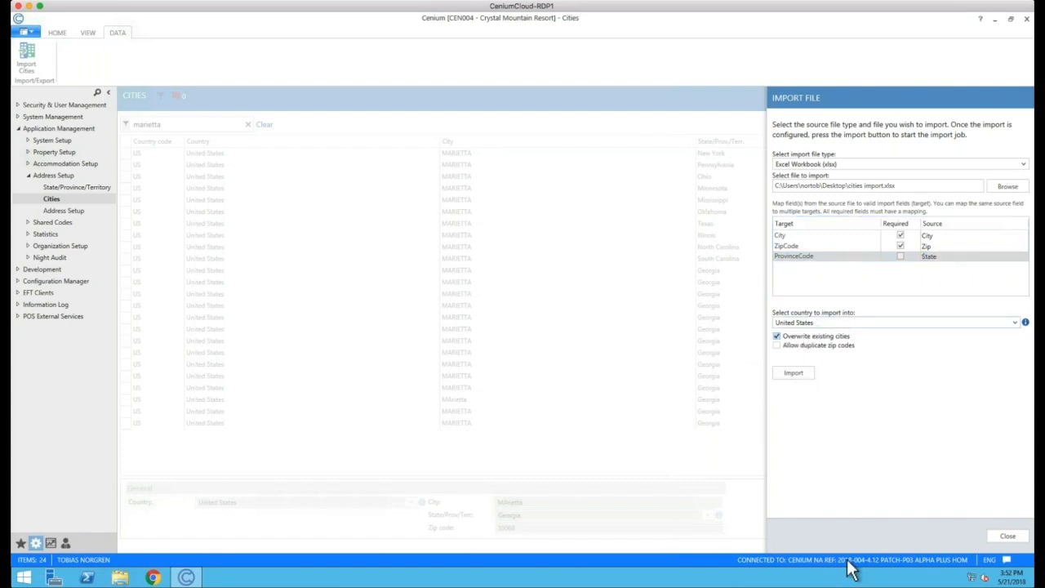
left_click(793, 378)
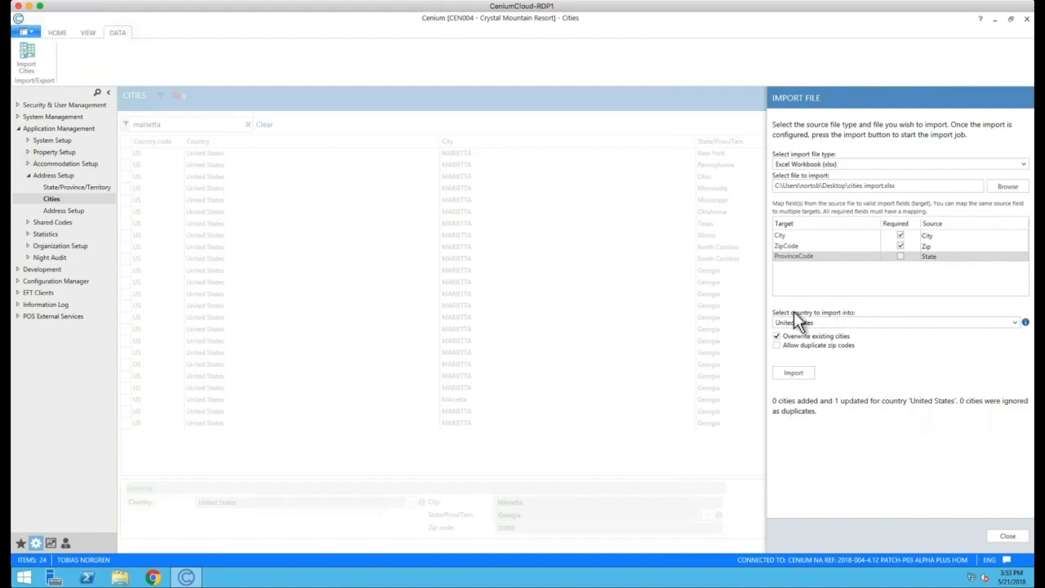
left_click(1023, 538)
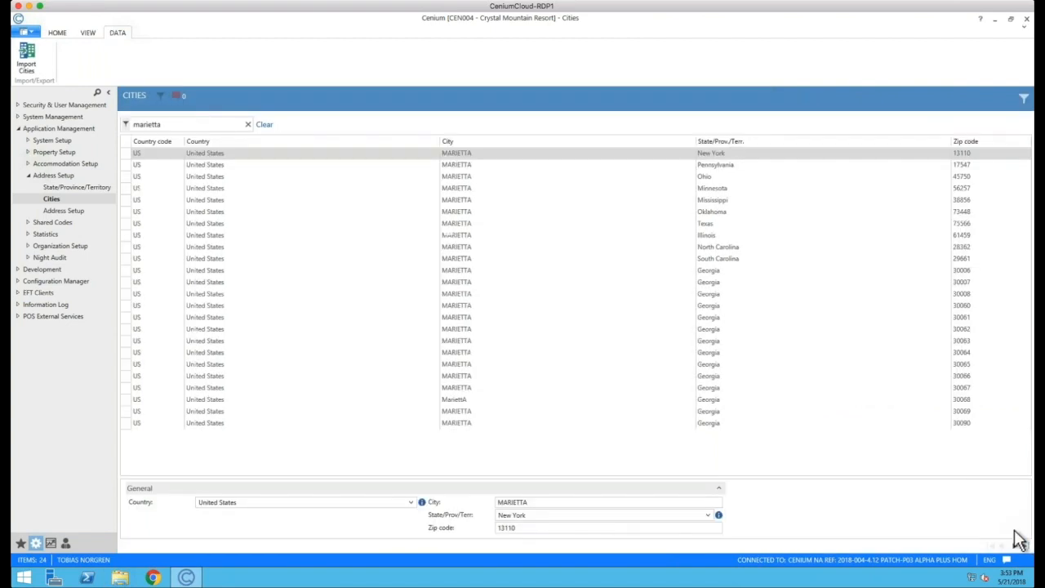
left_click(478, 400)
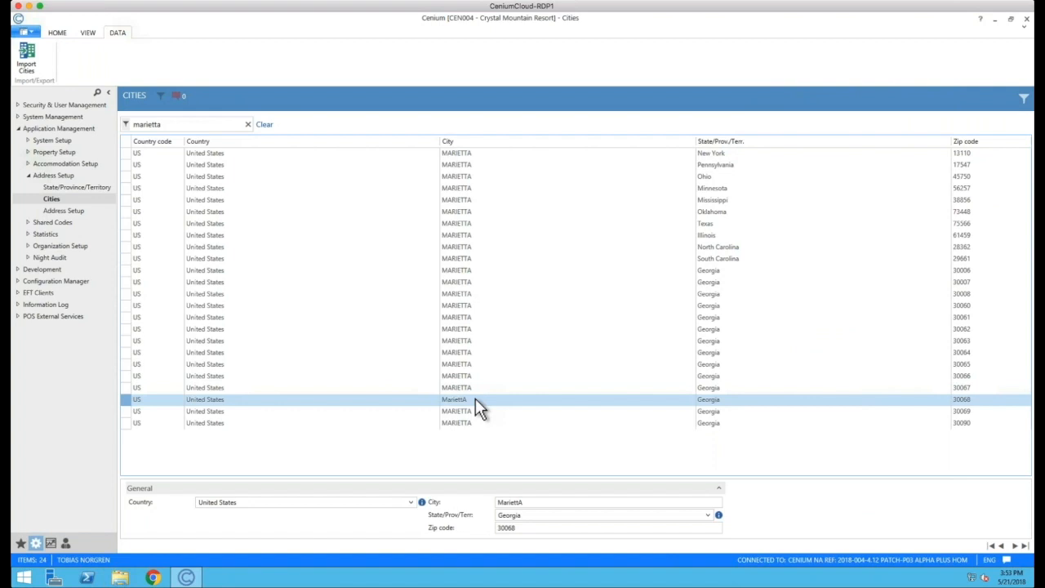
Open My Settings from the favorites and set the startup page to My Dashboards
left_click(21, 543)
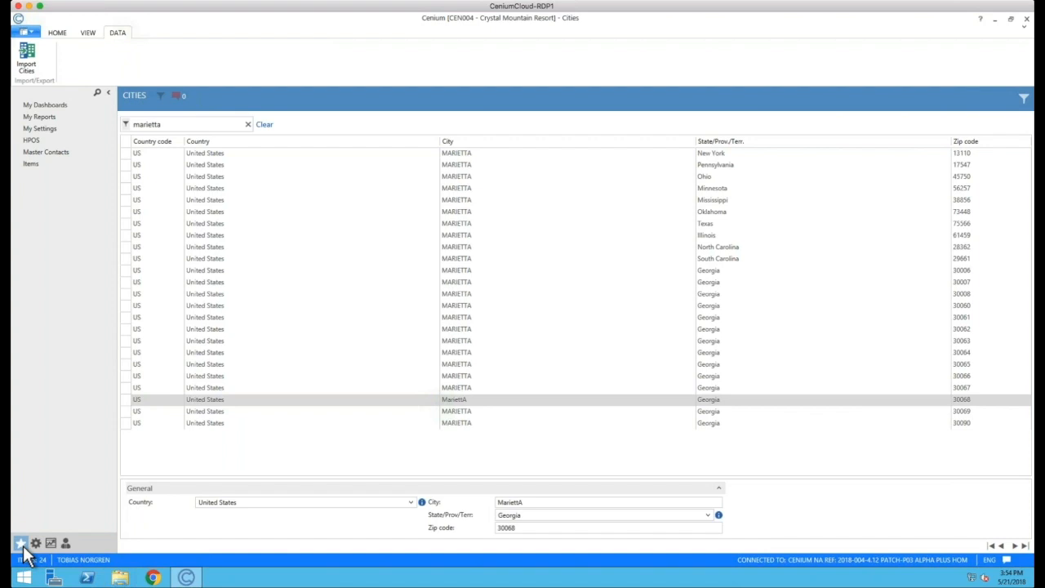
left_click(41, 128)
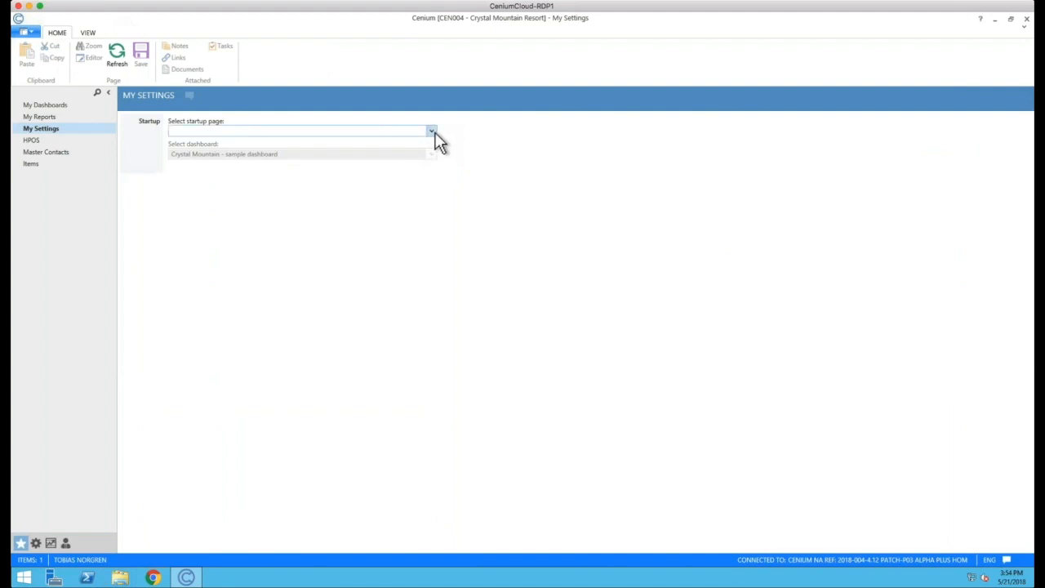
left_click(406, 132)
type("May")
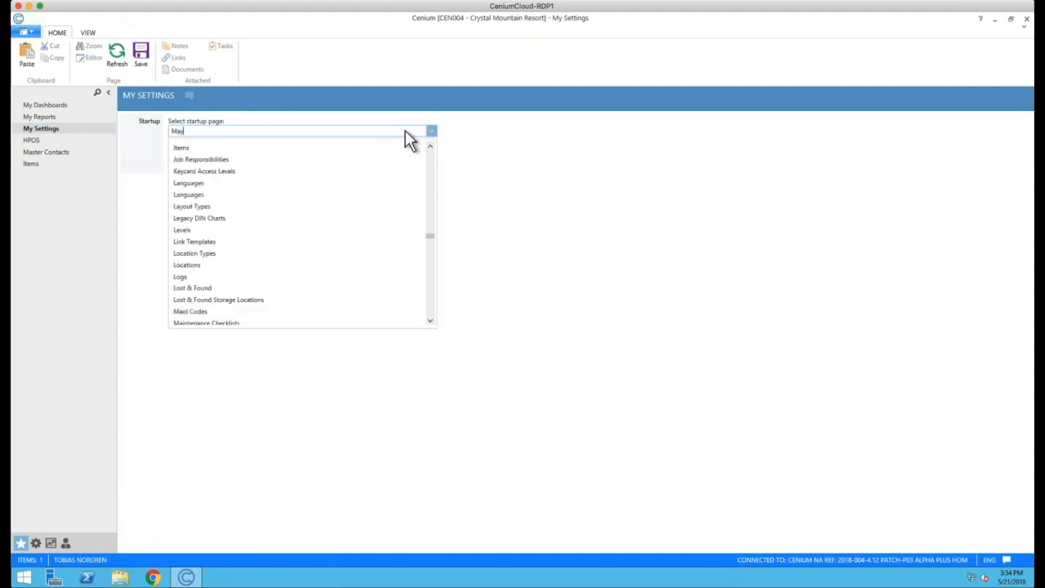
key("BackSpace")
key("BackSpace")
type("y")
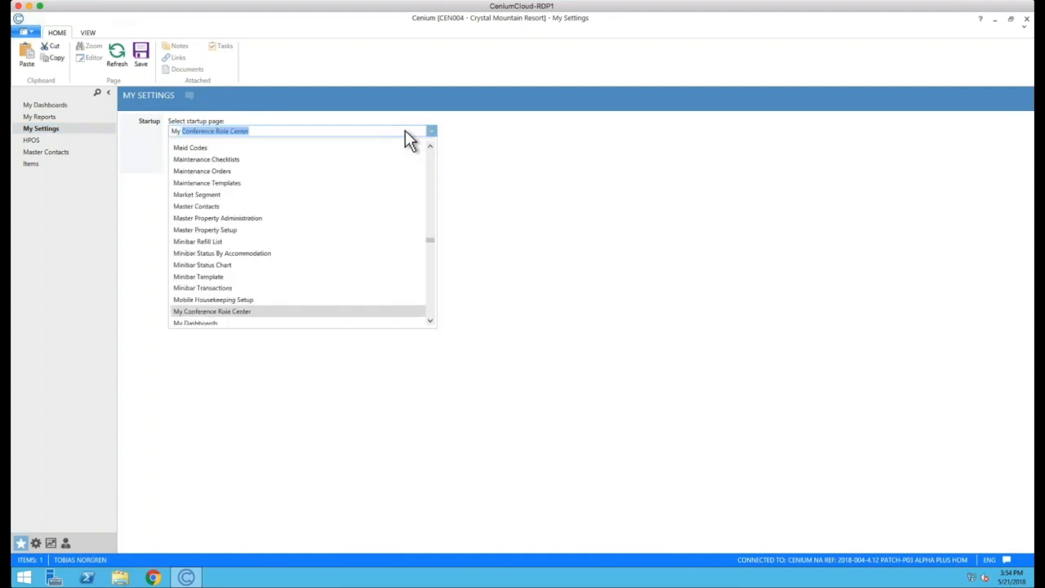
type(" Dashboards")
key("Return")
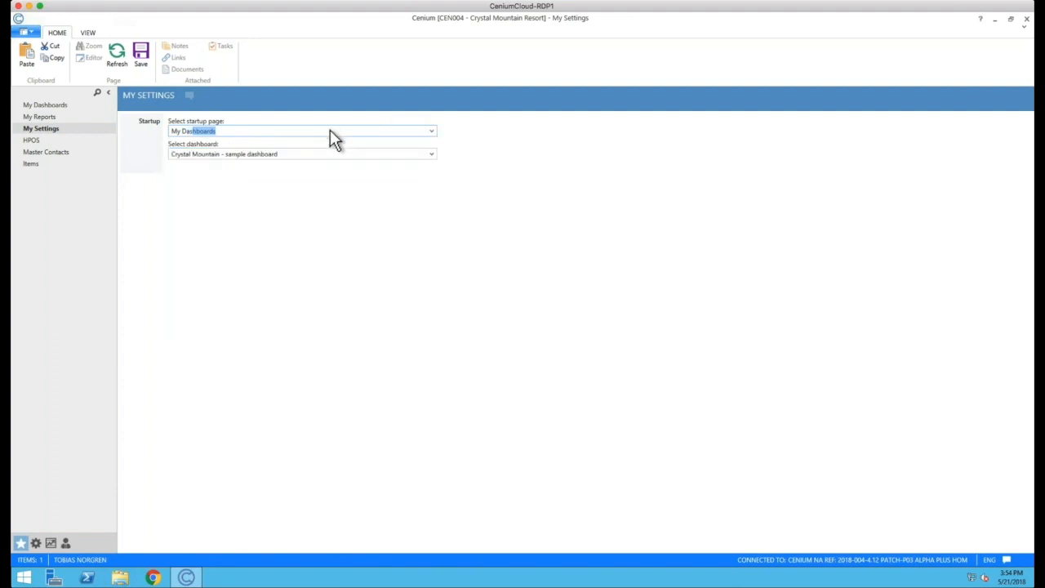
key("Tab")
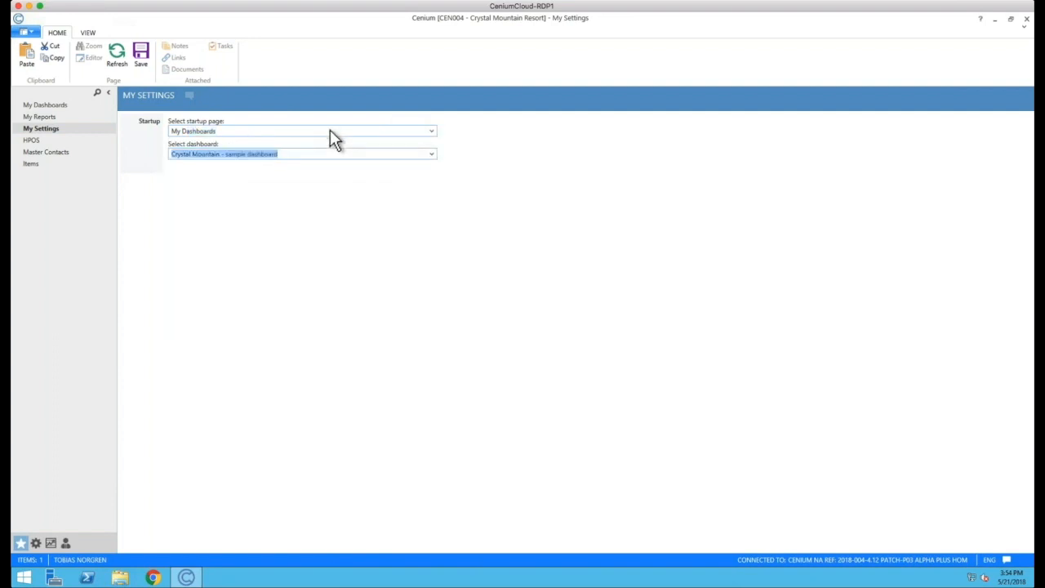
Choose Crystal Mountain - sample dashboard as the startup dashboard and save the settings
left_click(431, 155)
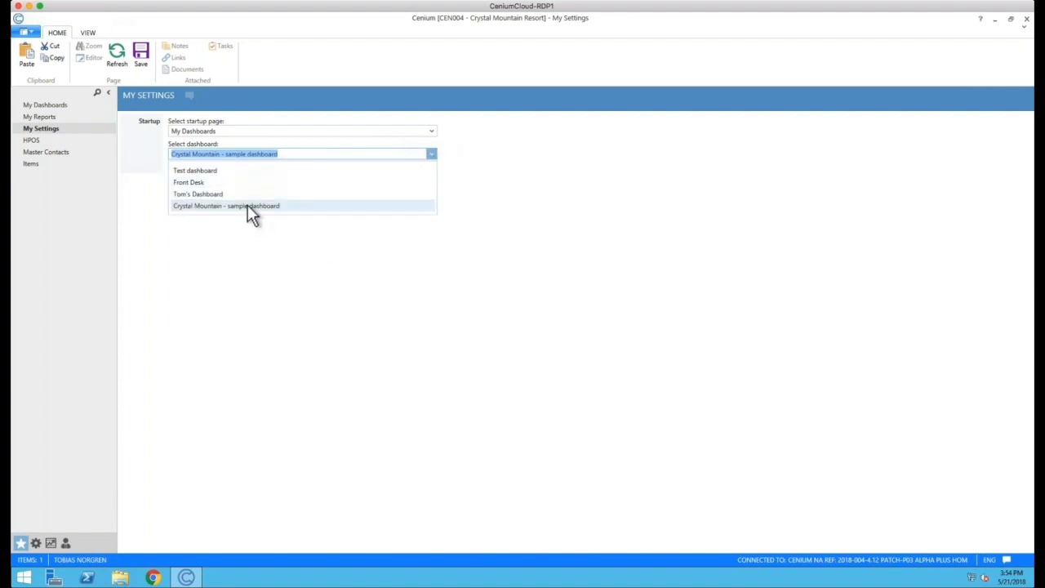
left_click(248, 206)
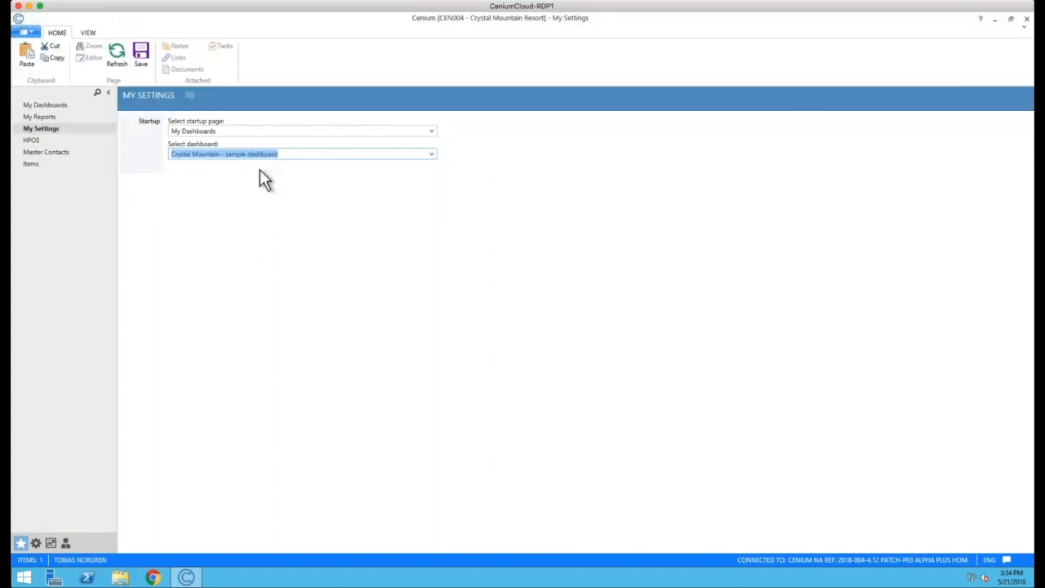
left_click(141, 57)
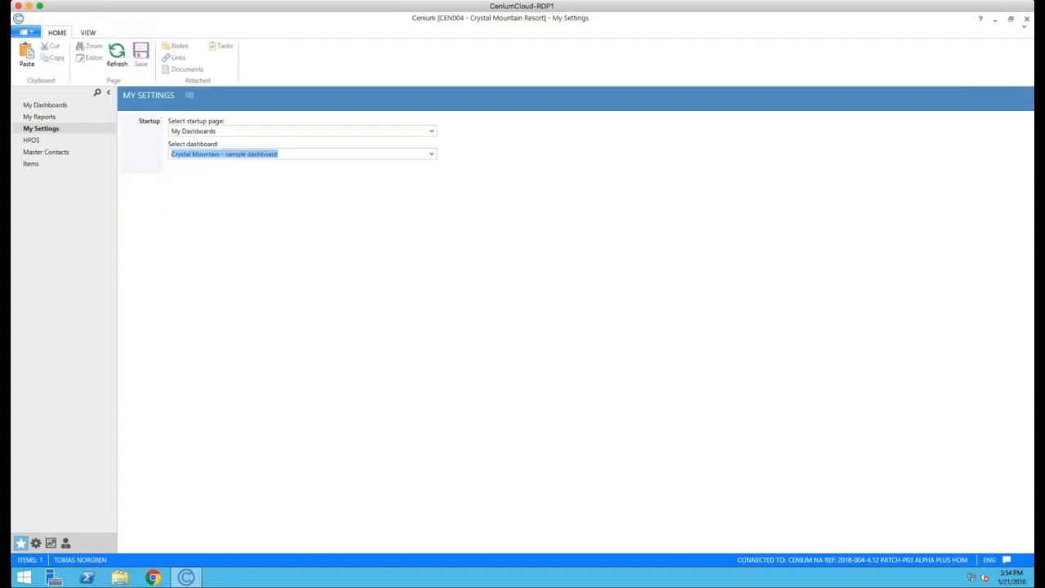
Close Cenium and launch it again from the NA reference environment shortcut on the desktop
left_click(1027, 20)
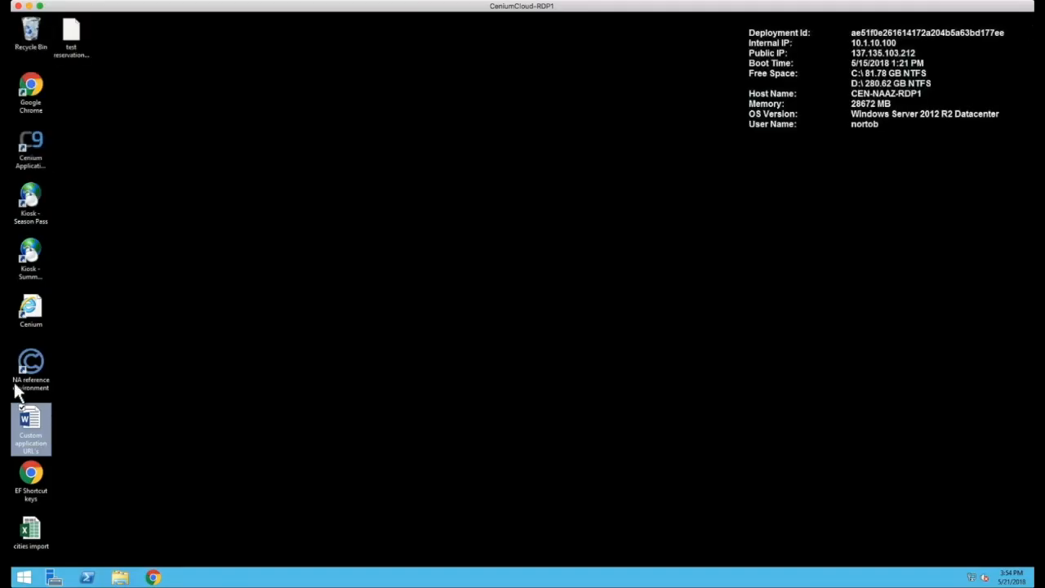
double_click(33, 415)
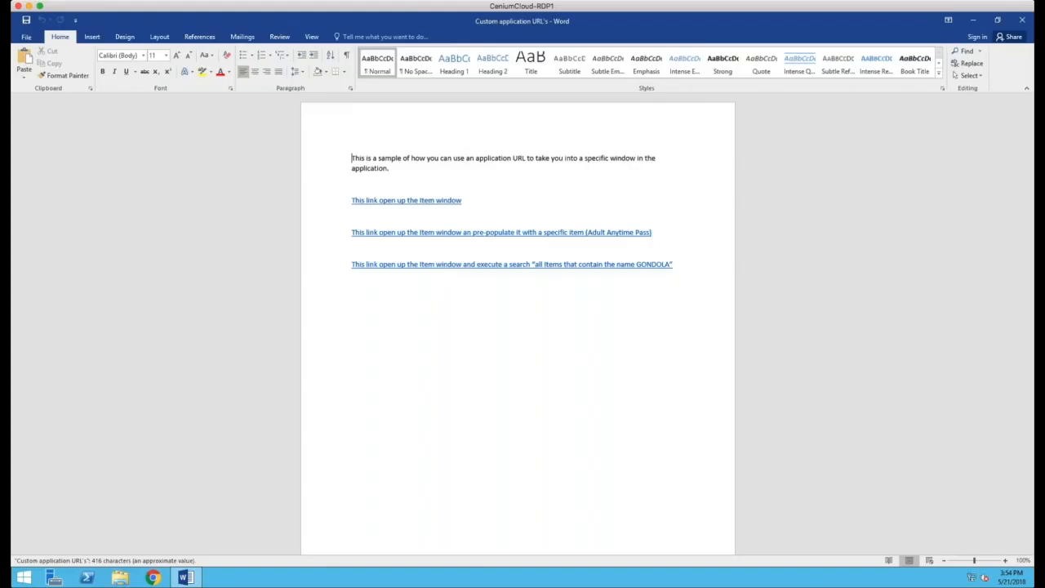
left_click(1022, 20)
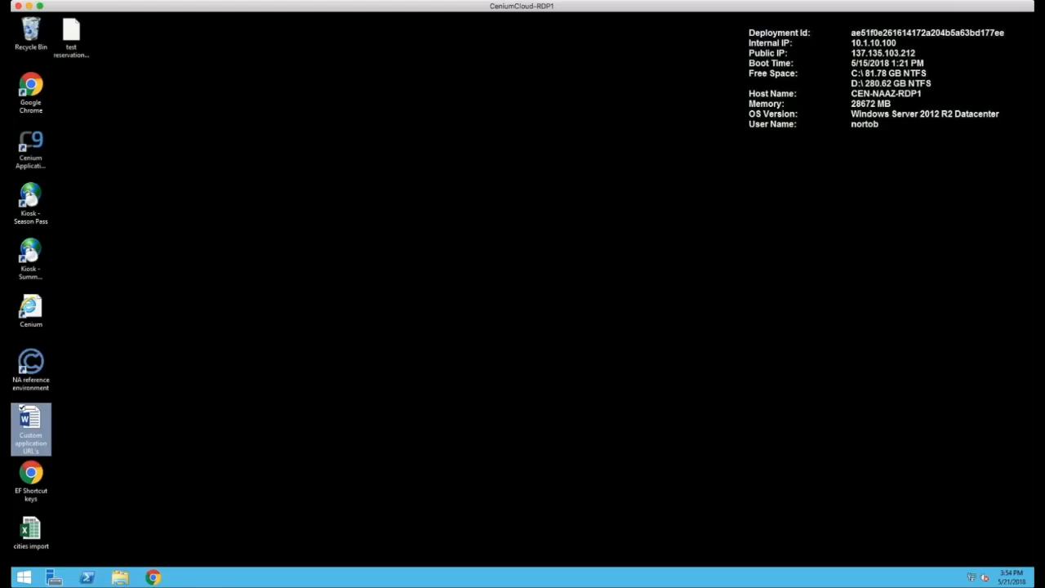
left_click(33, 364)
double_click(34, 365)
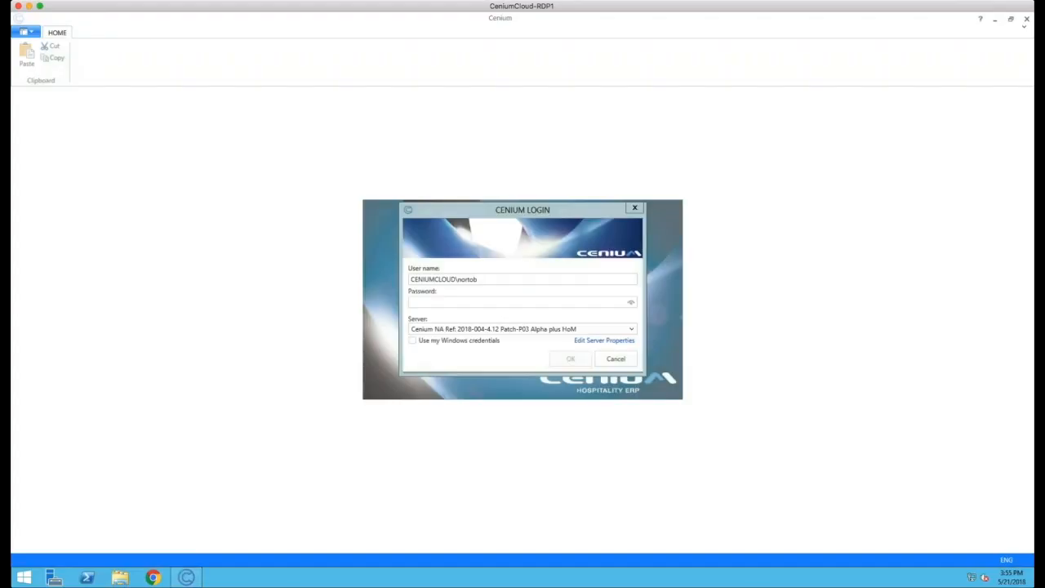
Enter the account password in the Cenium login and sign in
left_click(590, 302)
type("********")
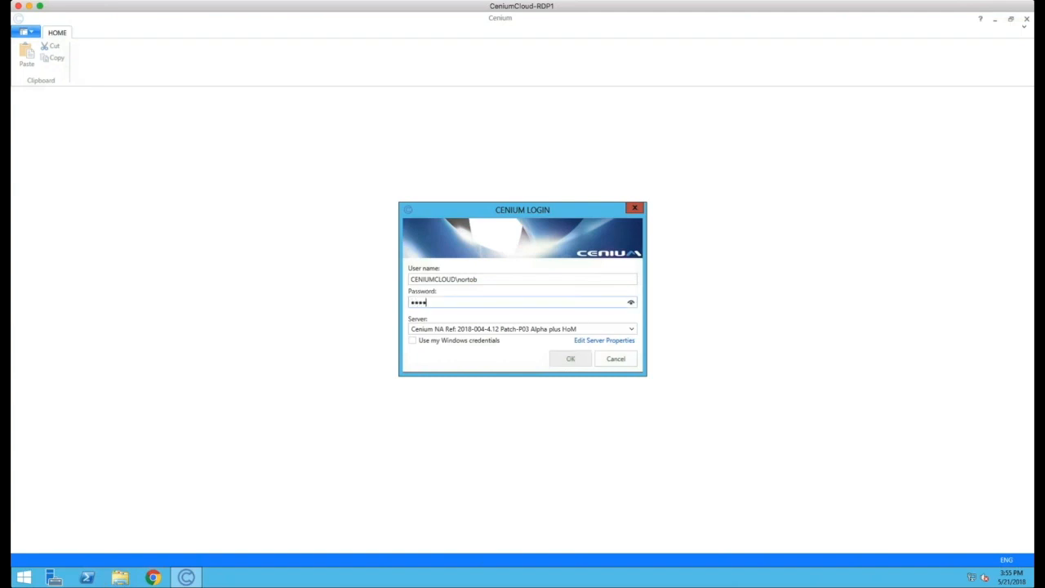
type("*****")
key("Return")
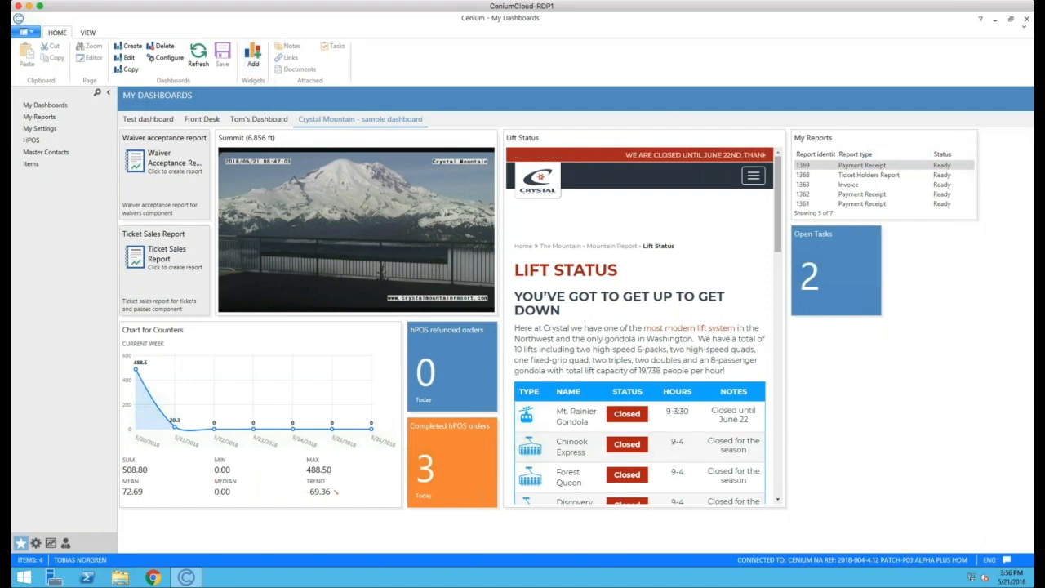
Browse the widgets that can be added to the dashboard, through to Welcome to PMS, and cancel without adding one
left_click(262, 58)
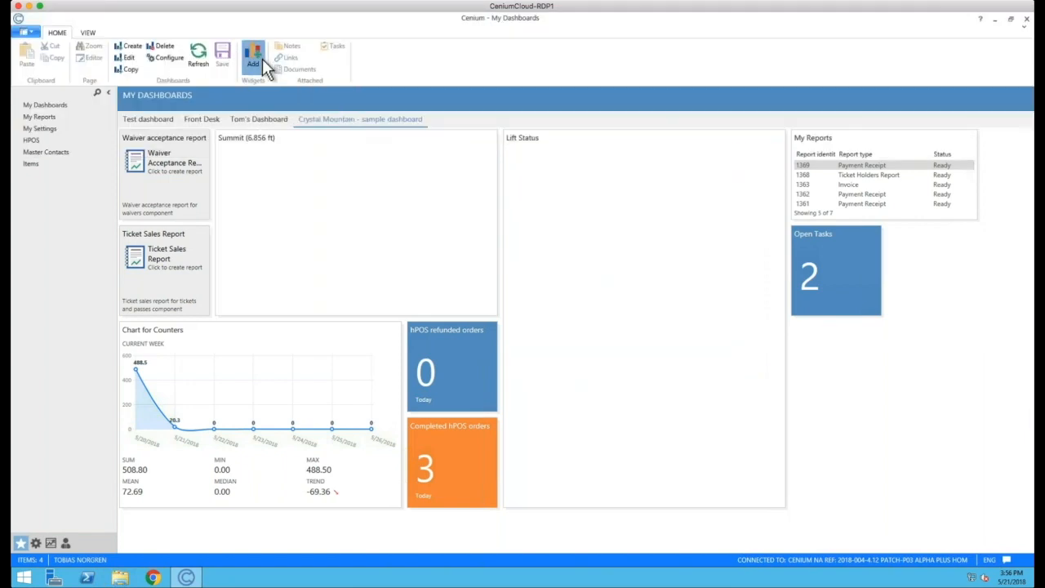
scroll(923, 217, "down", 10)
scroll(922, 217, "up", 10)
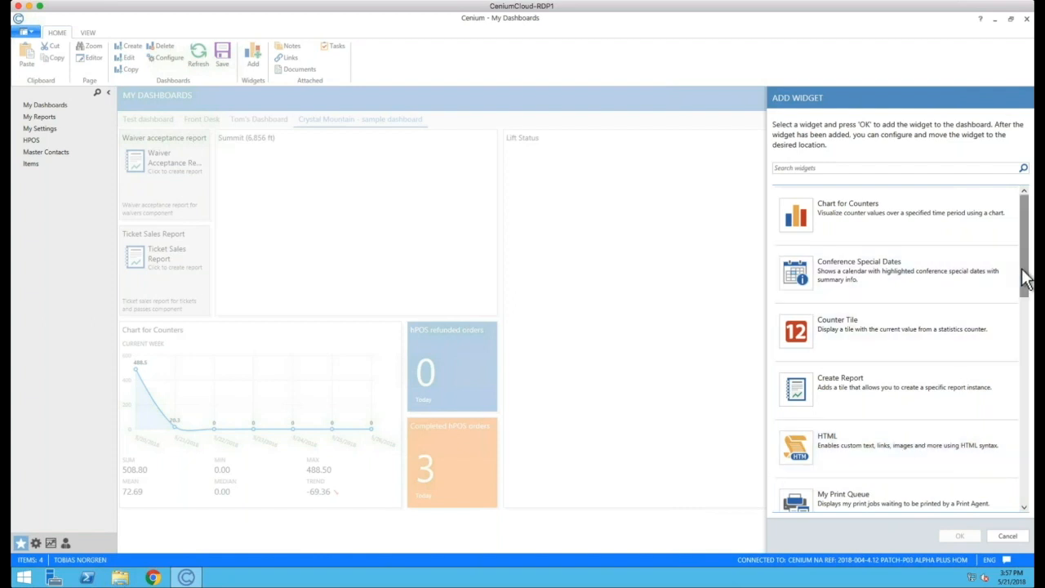
left_click_drag(1023, 316, 1024, 354)
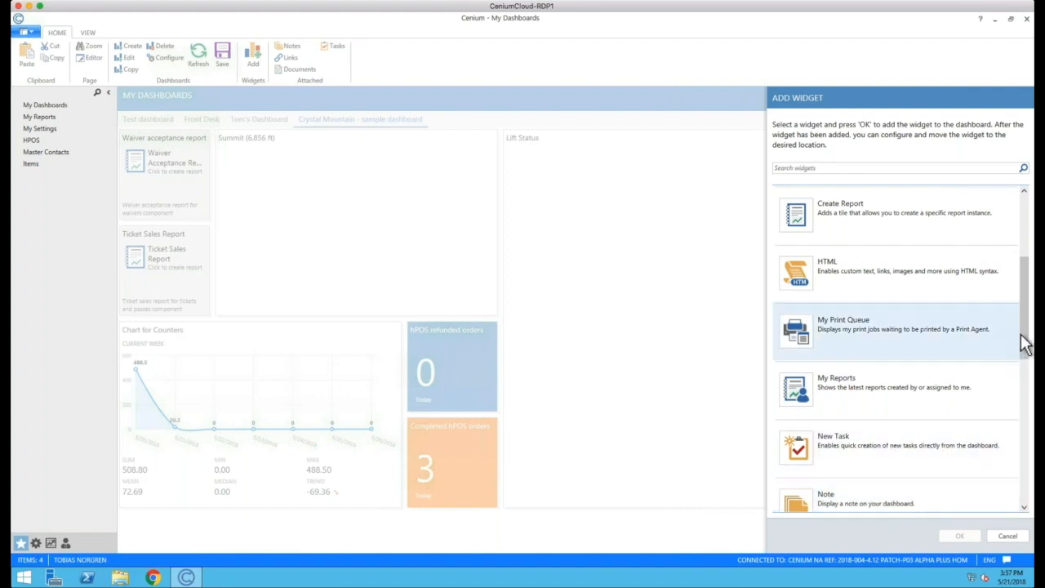
left_click_drag(1026, 346, 1027, 414)
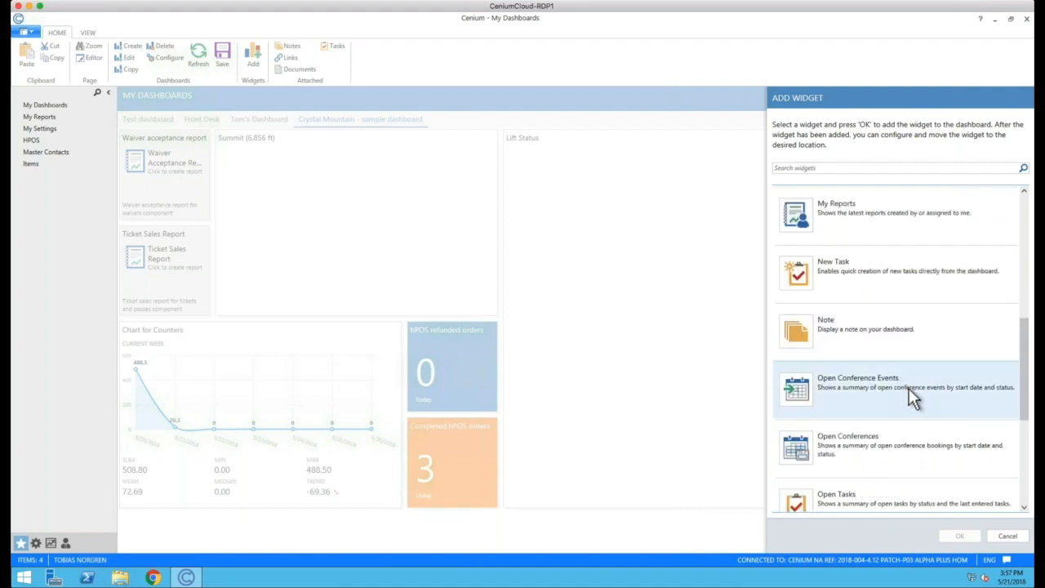
left_click_drag(1028, 400, 1020, 490)
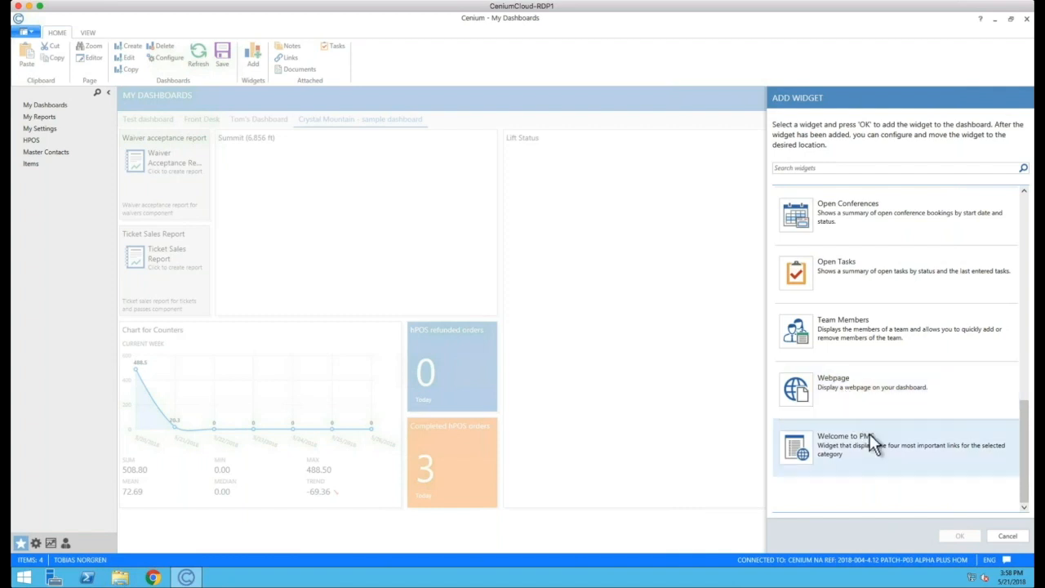
left_click(1010, 538)
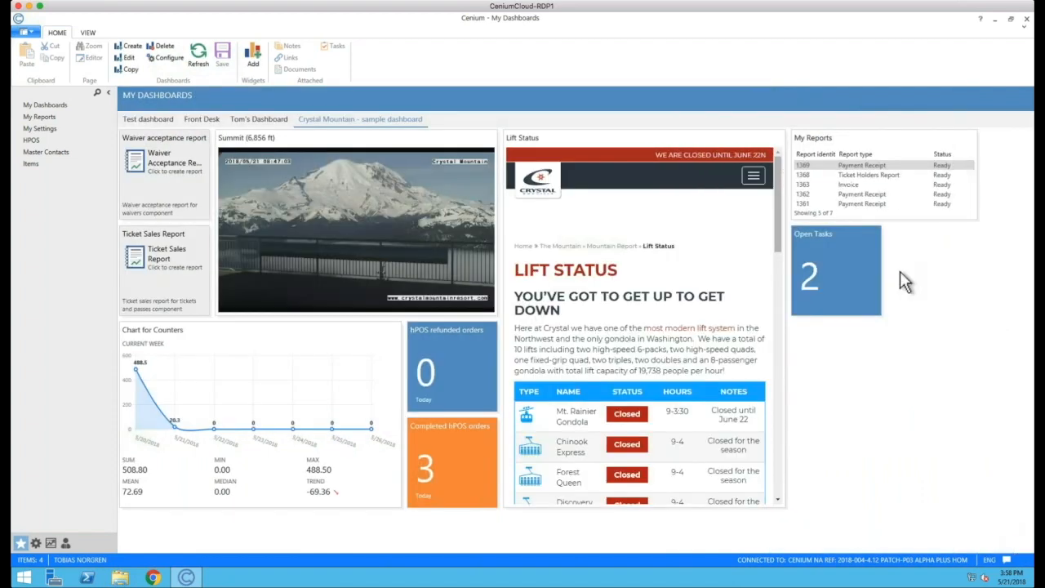
Preview the configure mode of the Crystal Mountain - sample dashboard and look at the Front Desk dashboard in between
left_click(155, 58)
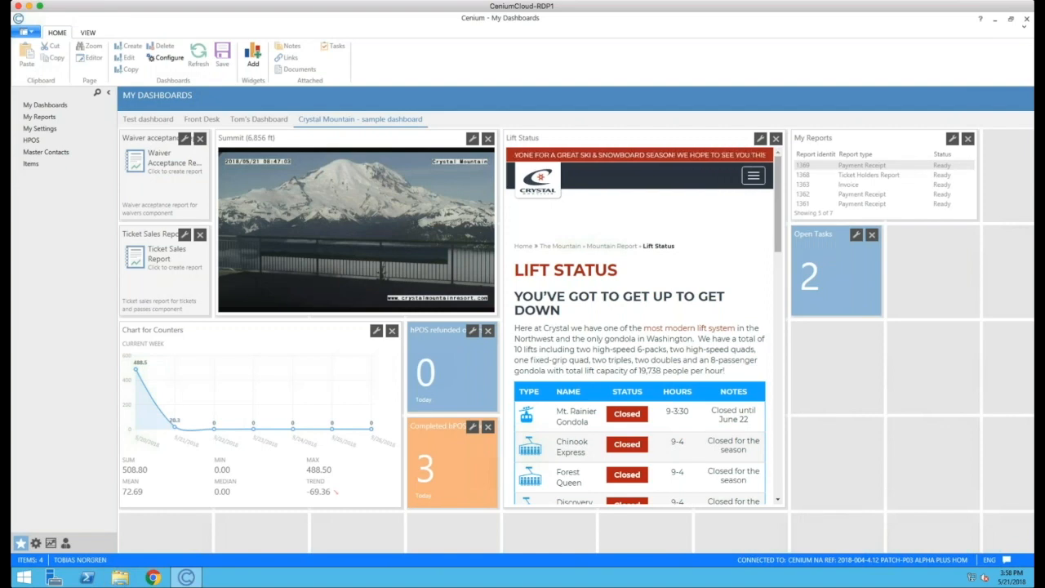
left_click(167, 59)
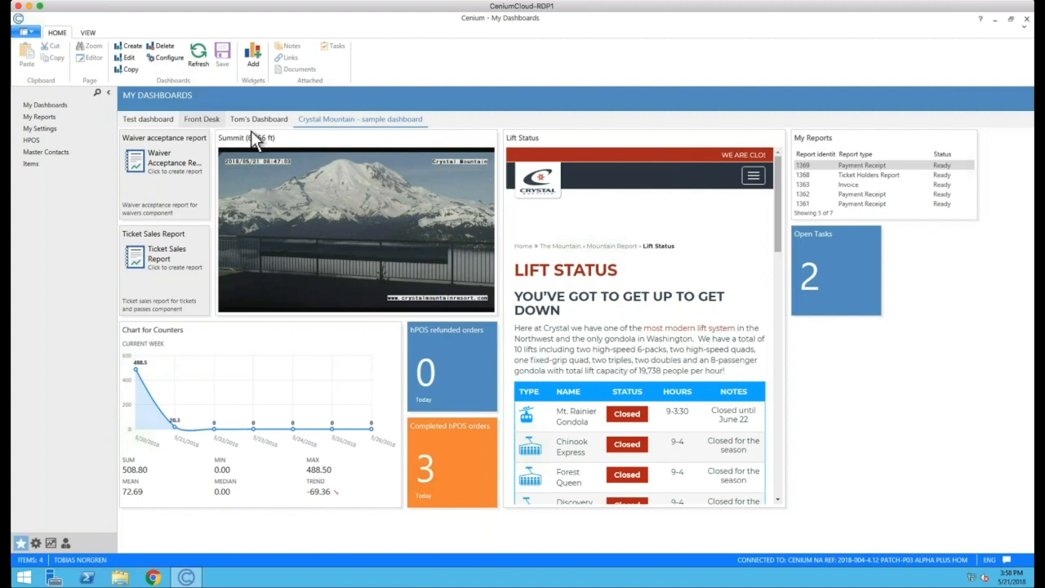
left_click(203, 128)
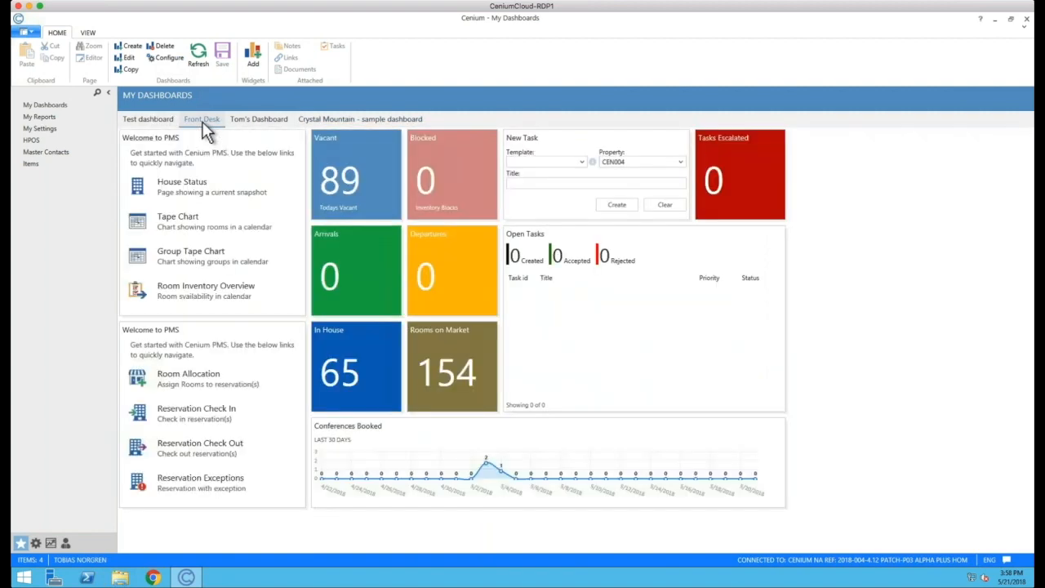
left_click(358, 123)
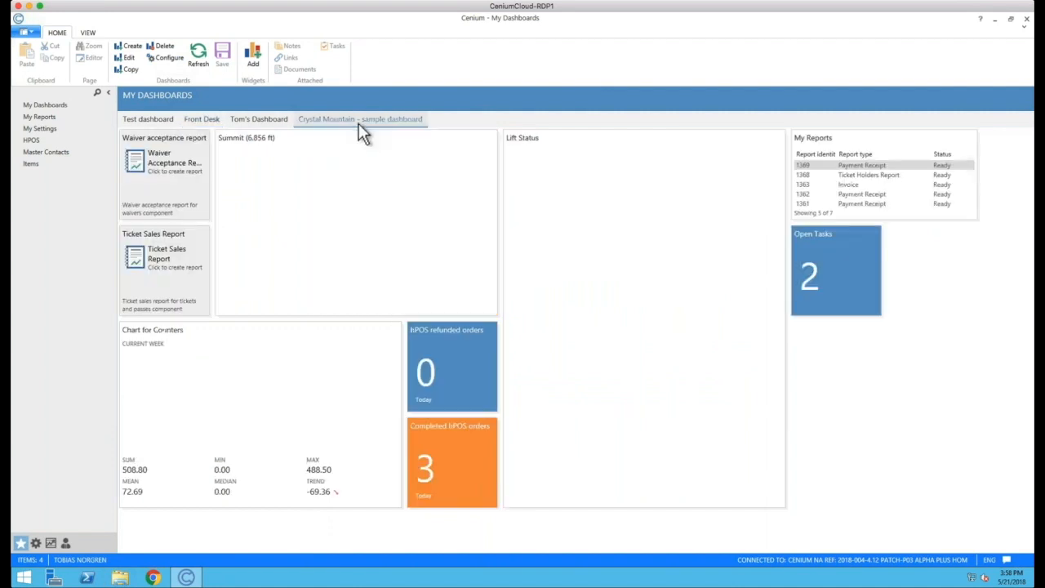
left_click(167, 59)
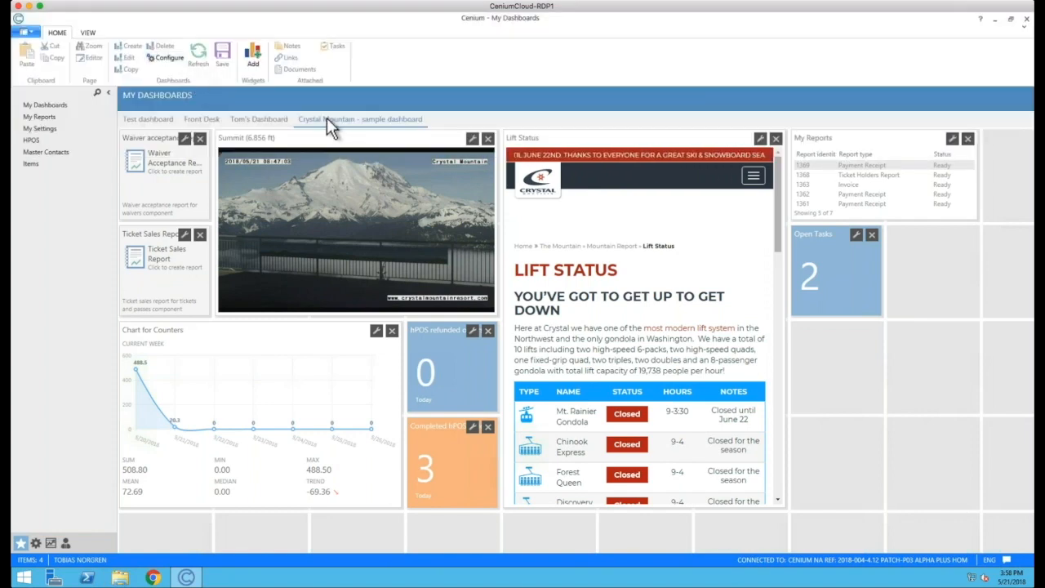
left_click(170, 60)
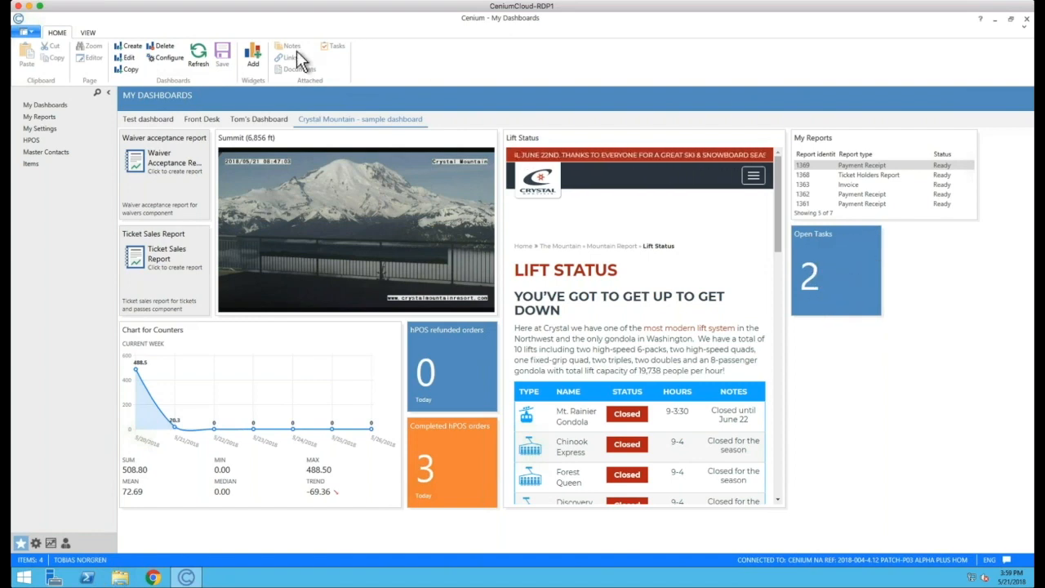
Open the Open Tasks widget's settings in configure mode and review the choices for its counter and expand view page
left_click(169, 58)
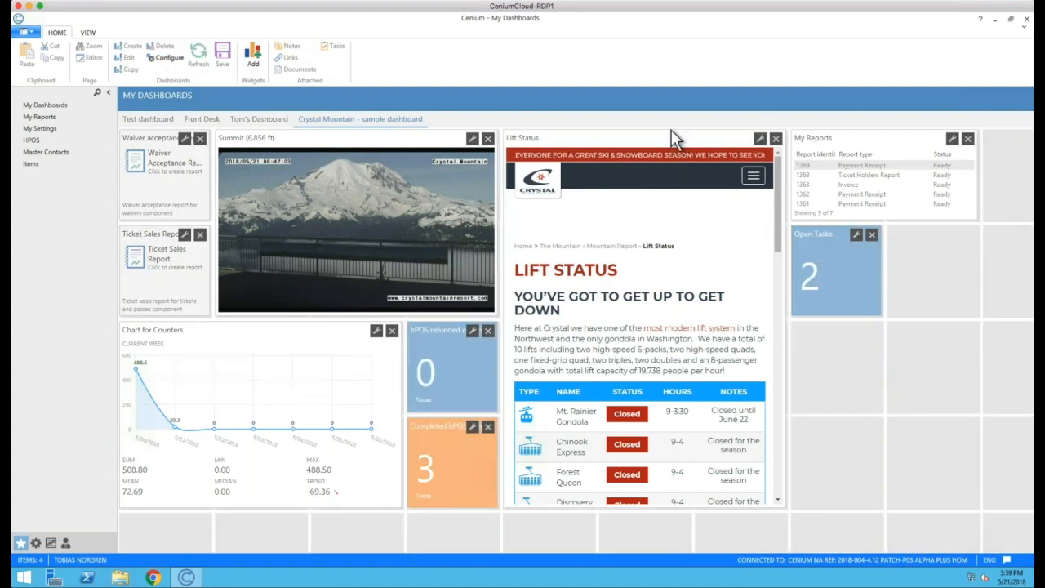
left_click(856, 236)
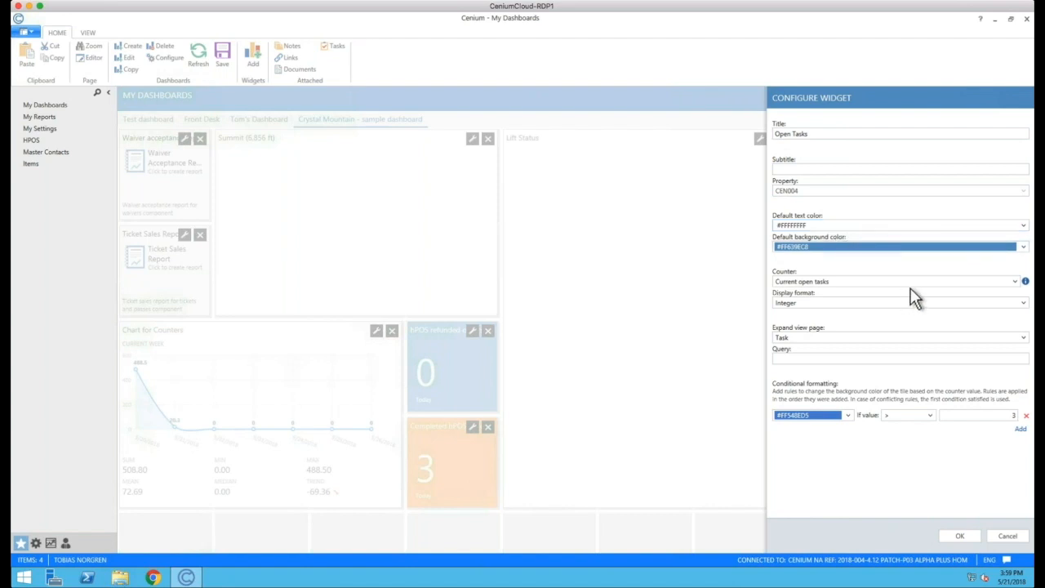
left_click(1017, 283)
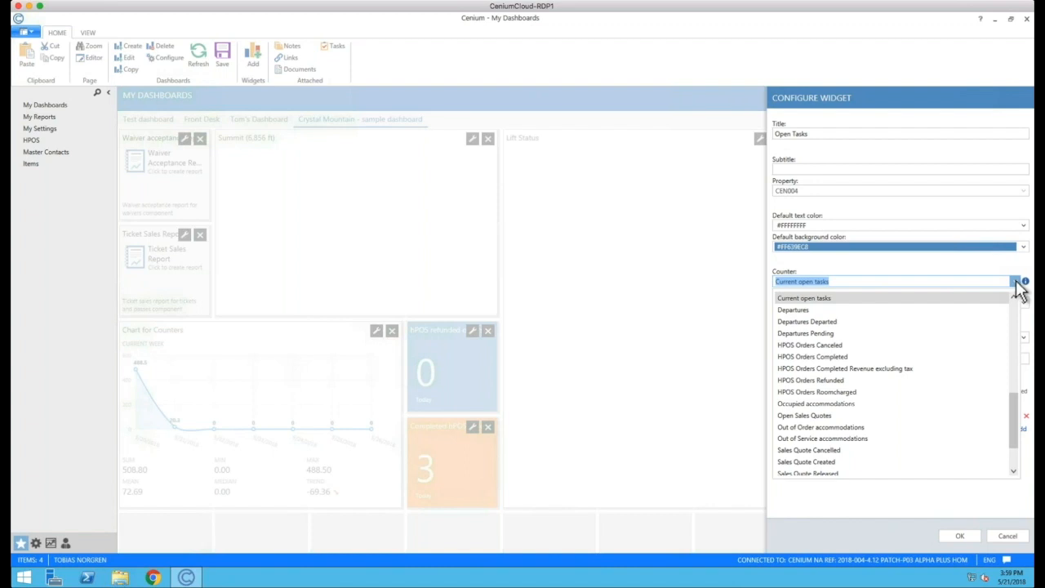
left_click(1017, 283)
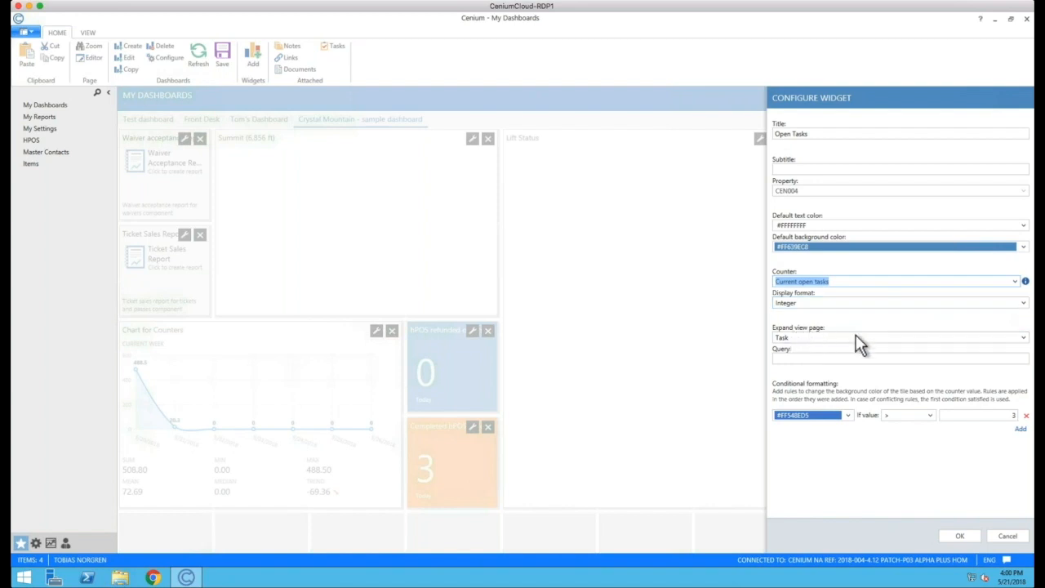
left_click(1024, 340)
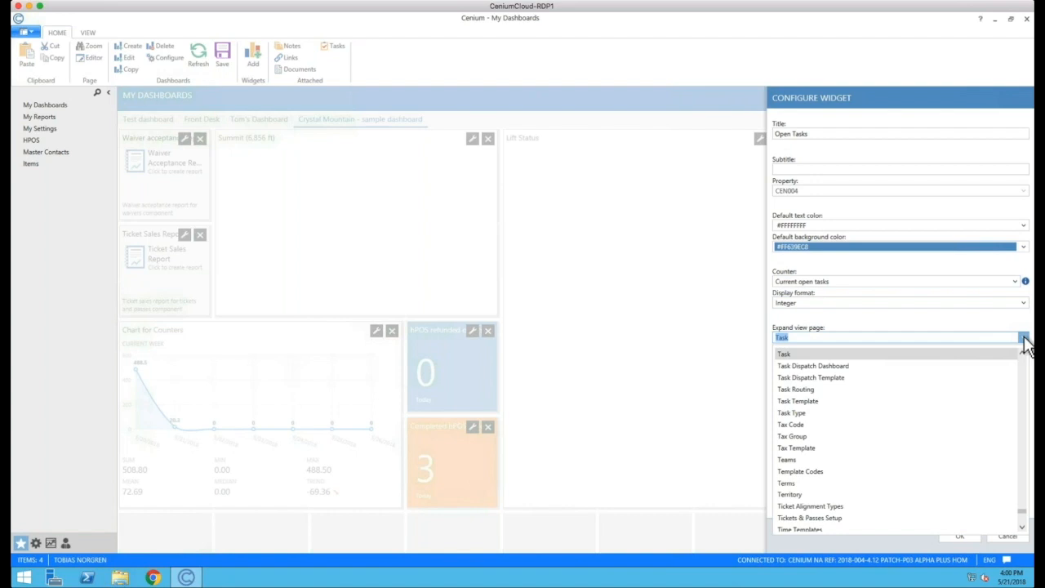
left_click(1026, 343)
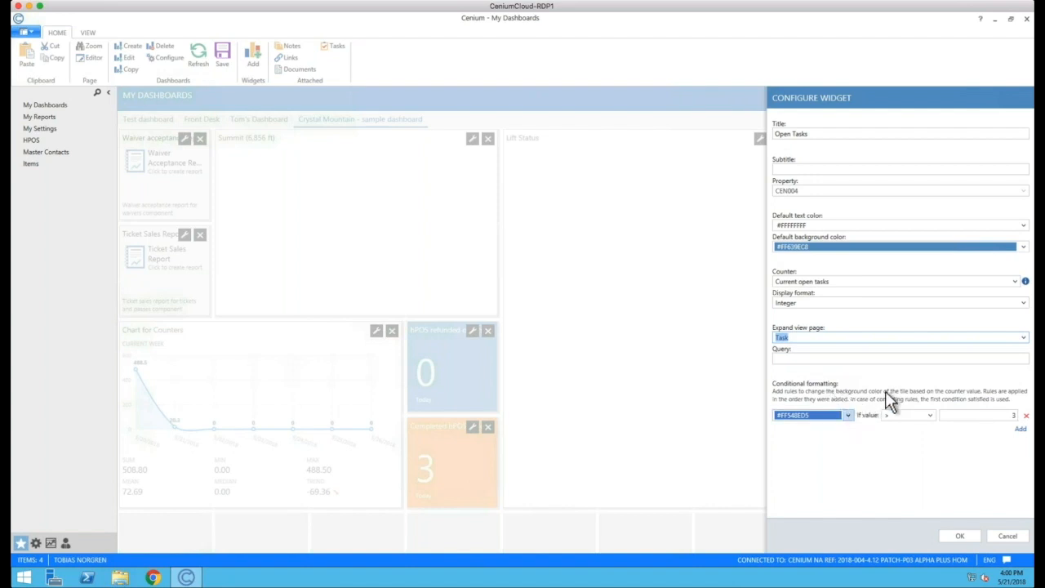
Set the Open Tasks conditional formatting color to #FFFFC000 for values above 3, confirm it and leave configure mode
left_click(847, 416)
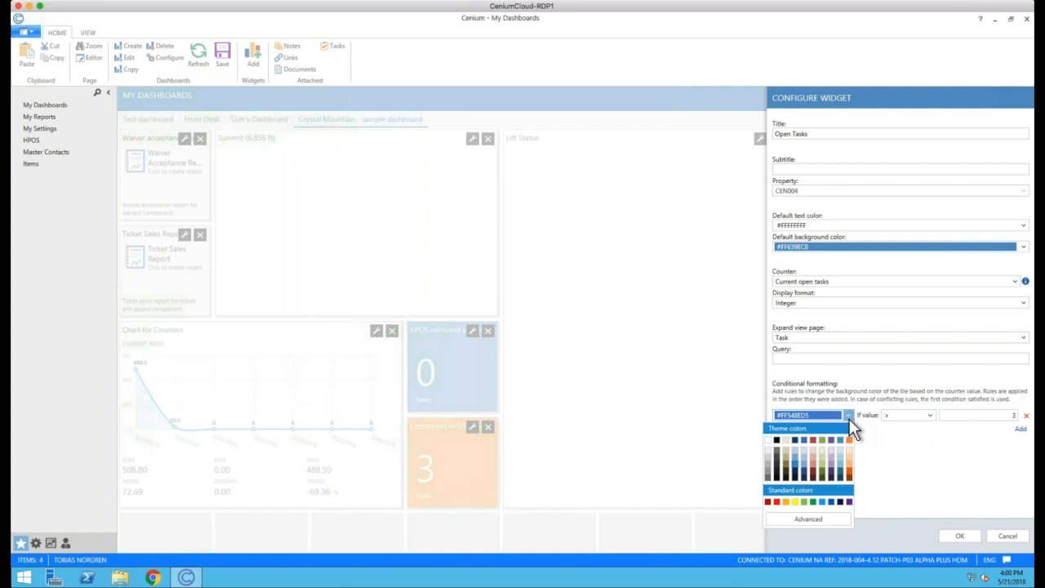
left_click(787, 502)
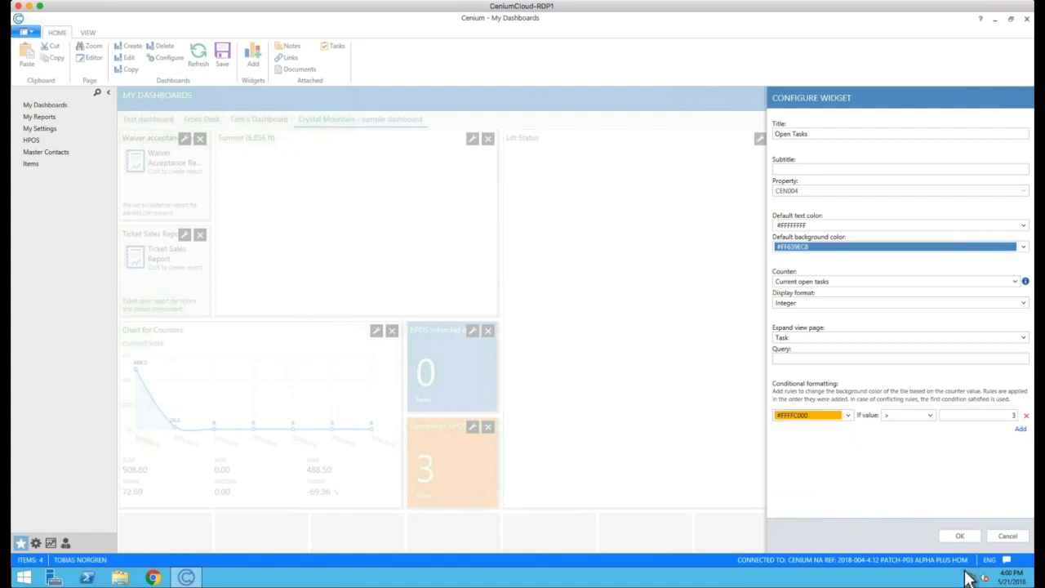
left_click(960, 539)
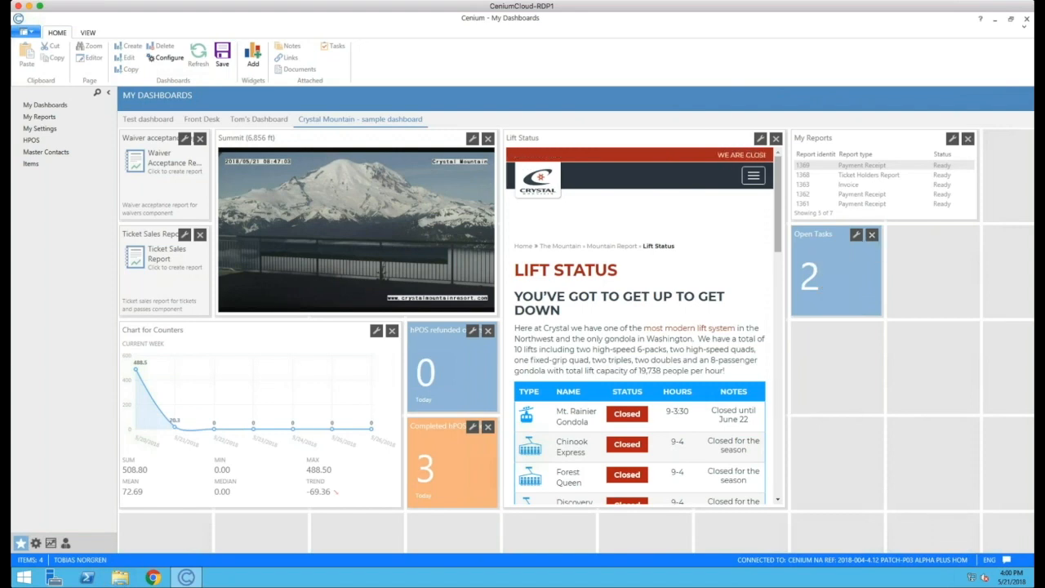
left_click(169, 64)
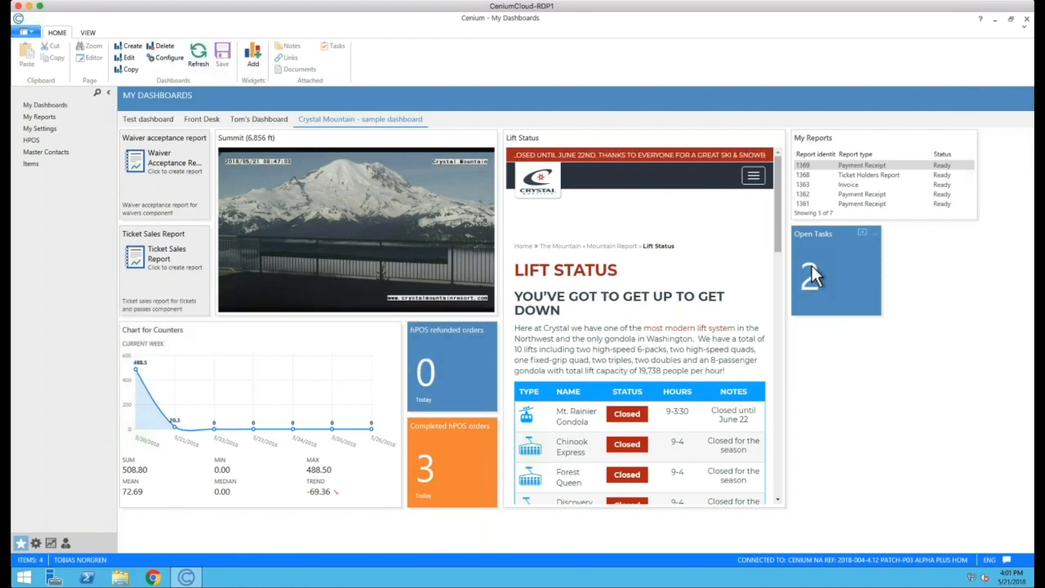
Expand the Open Tasks widget into a maximized Task window and select the "verify the photo" task
left_click(863, 232)
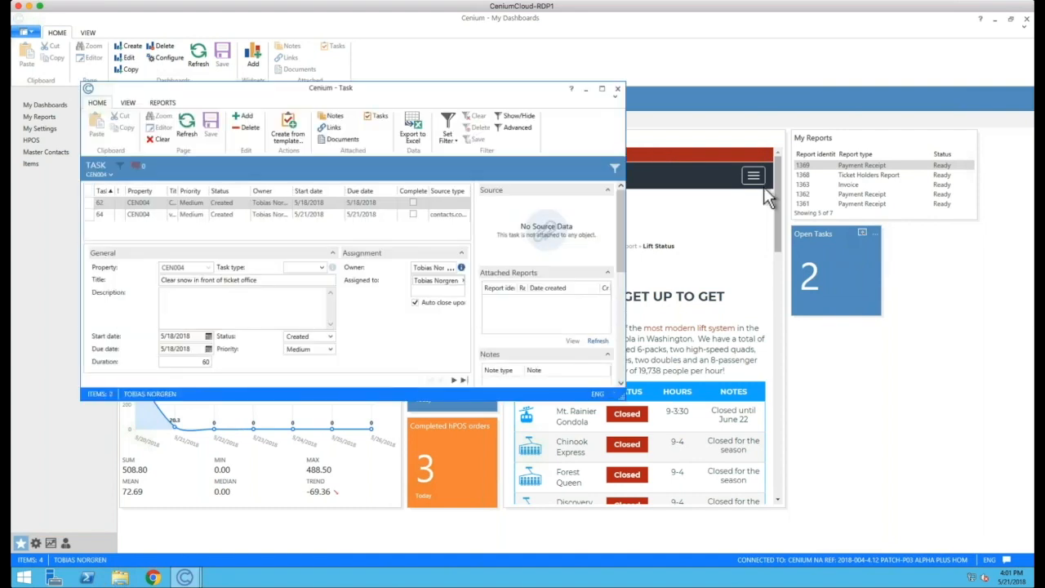
left_click(602, 89)
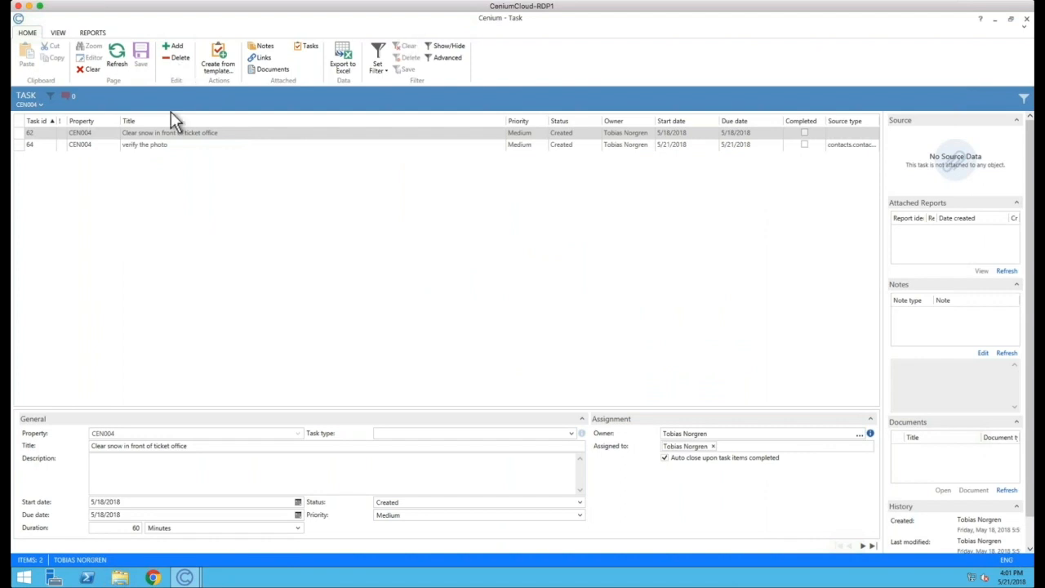
left_click(155, 149)
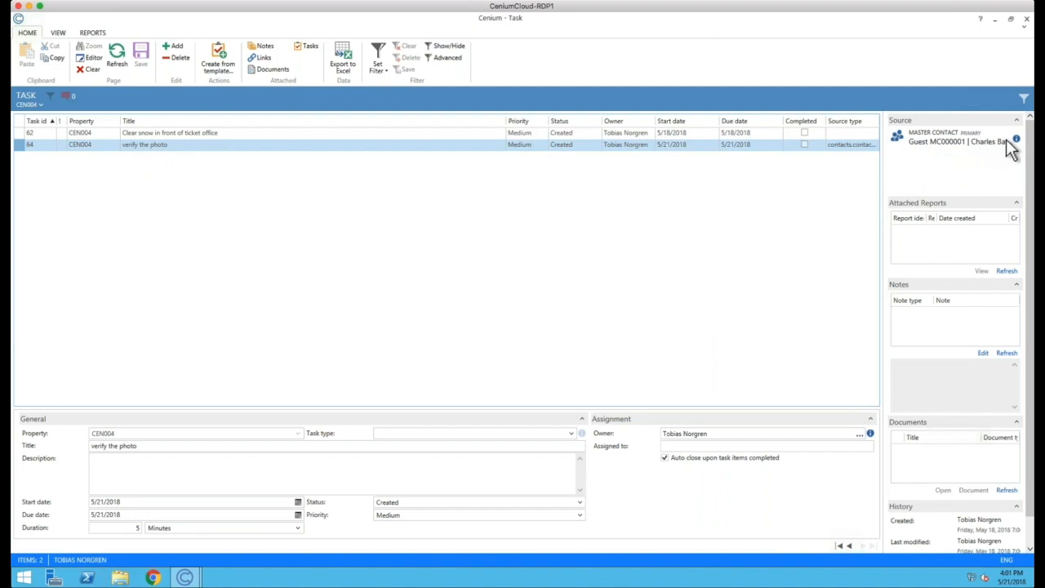
View the master contact that is the source of the task in a new window, and close that window
mouse_move(1017, 140)
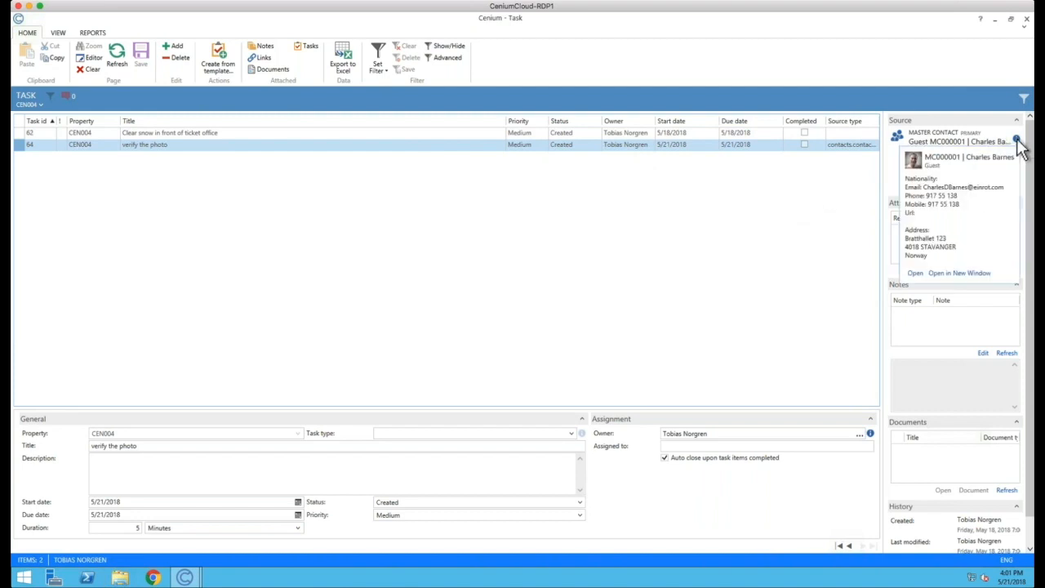
left_click(955, 273)
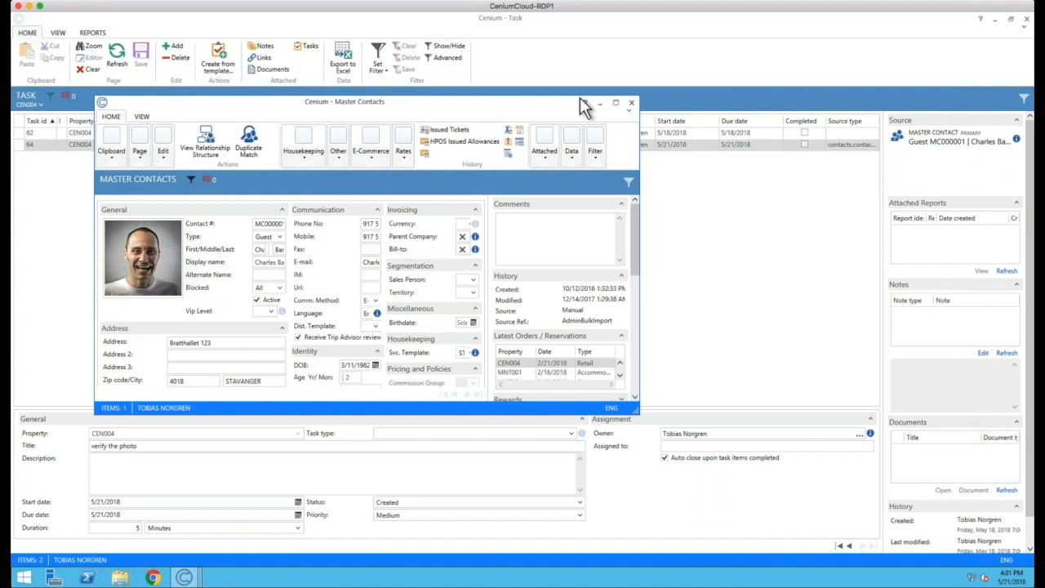
left_click(630, 104)
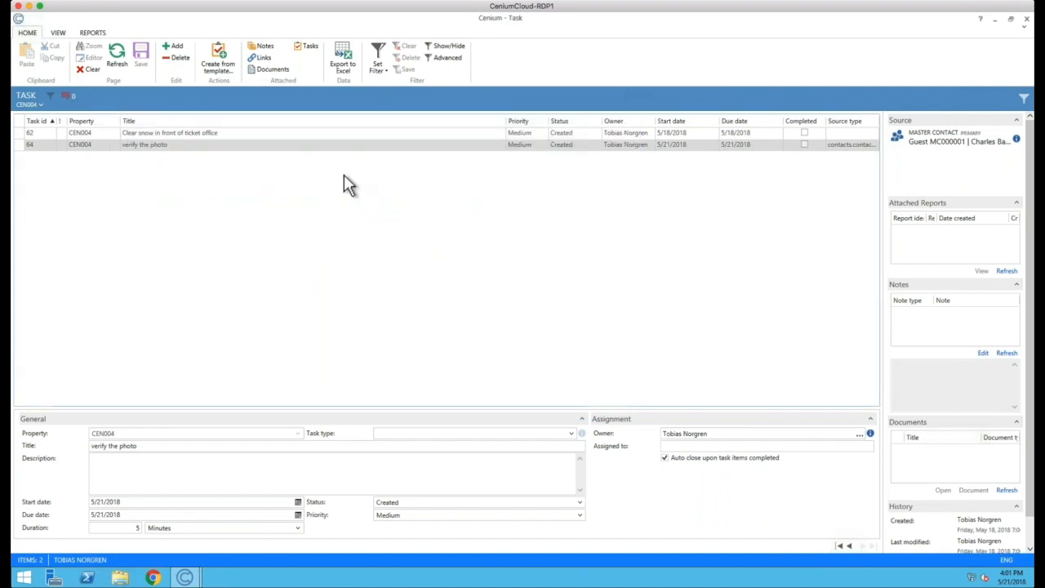
Set the status of the "verify the photo" task to Completed, save it and refresh the dashboard
left_click(346, 148)
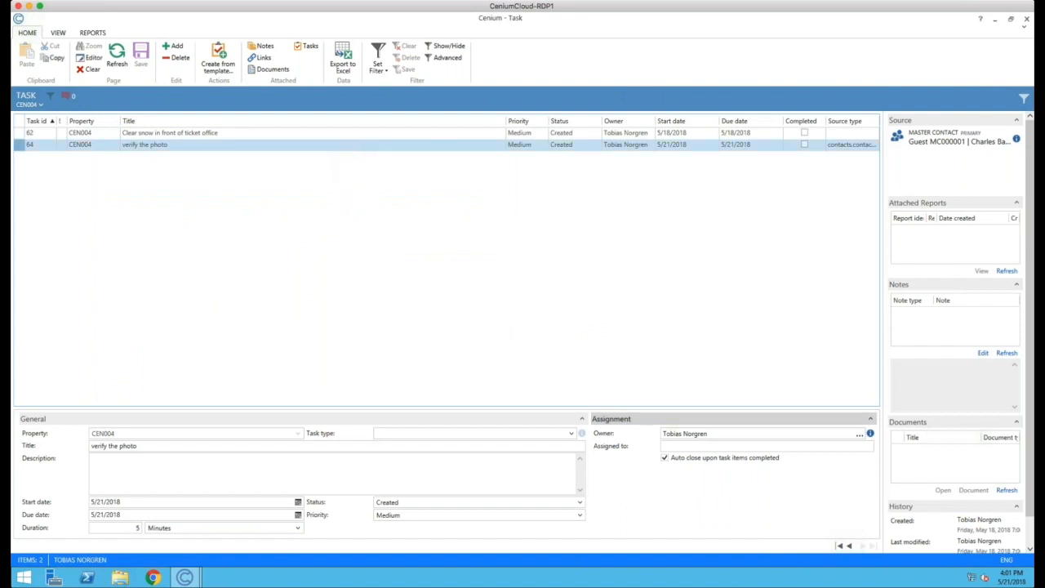
left_click(580, 504)
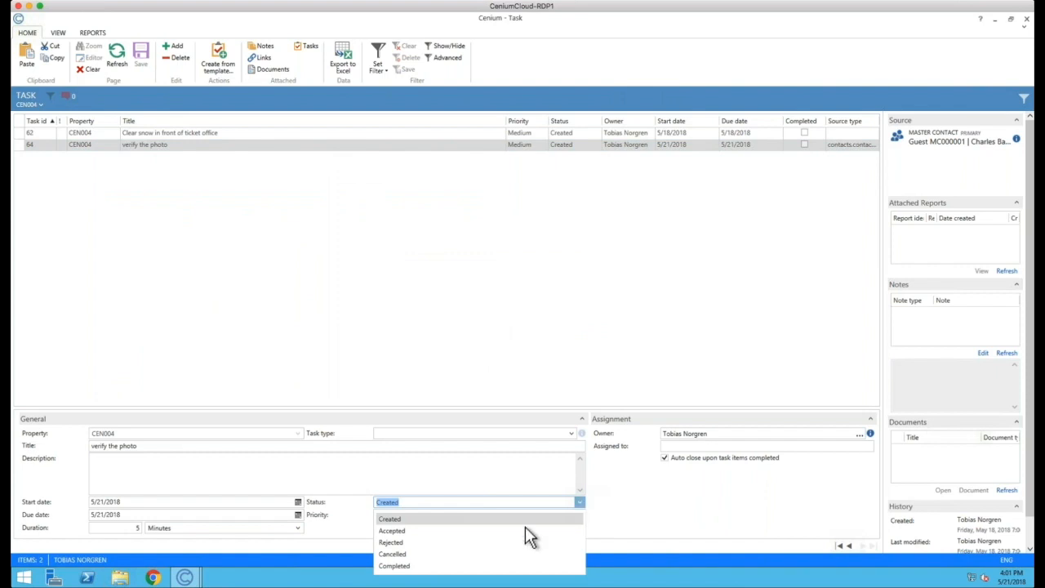
left_click(481, 565)
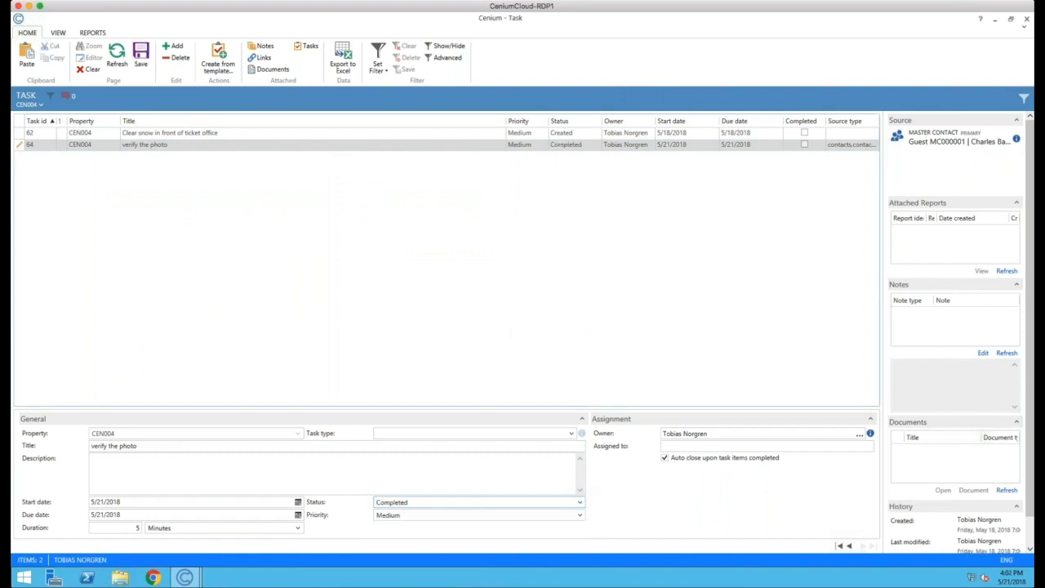
left_click(139, 56)
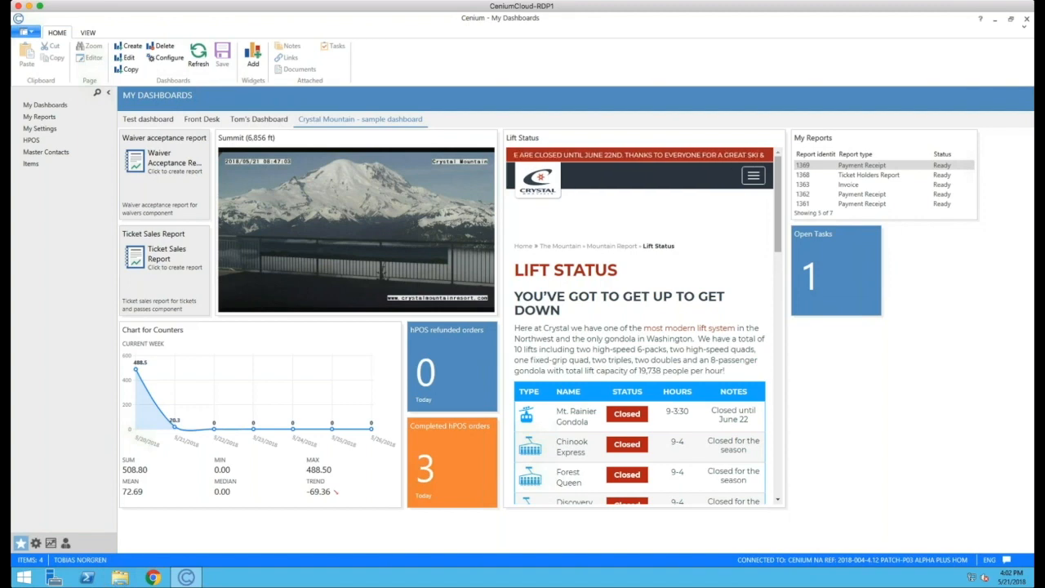
left_click(200, 54)
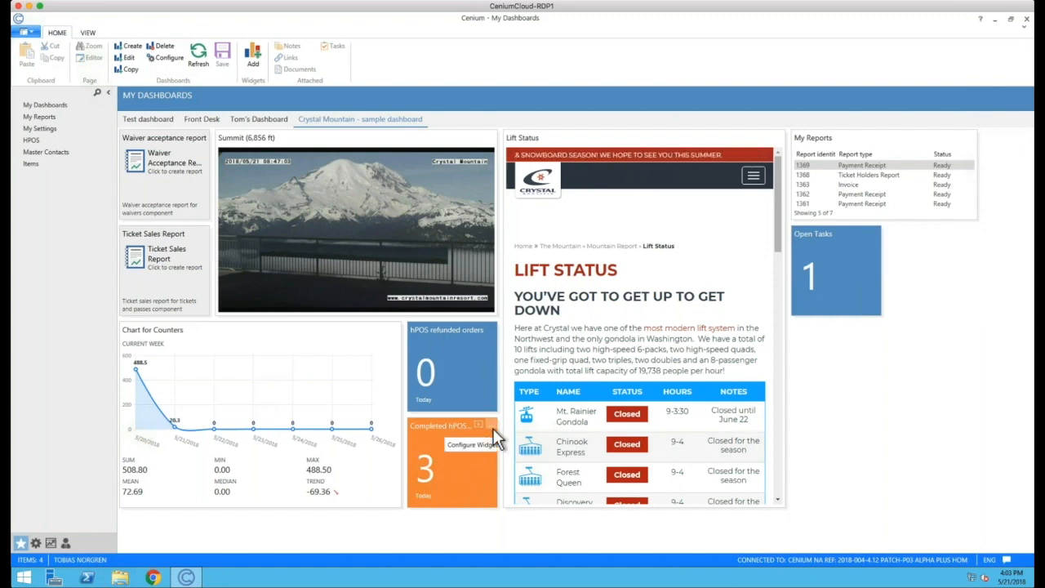
Review the conditional formatting rules in the Completed hPOS orders widget's configuration and cancel without changes
left_click(492, 428)
left_click(472, 434)
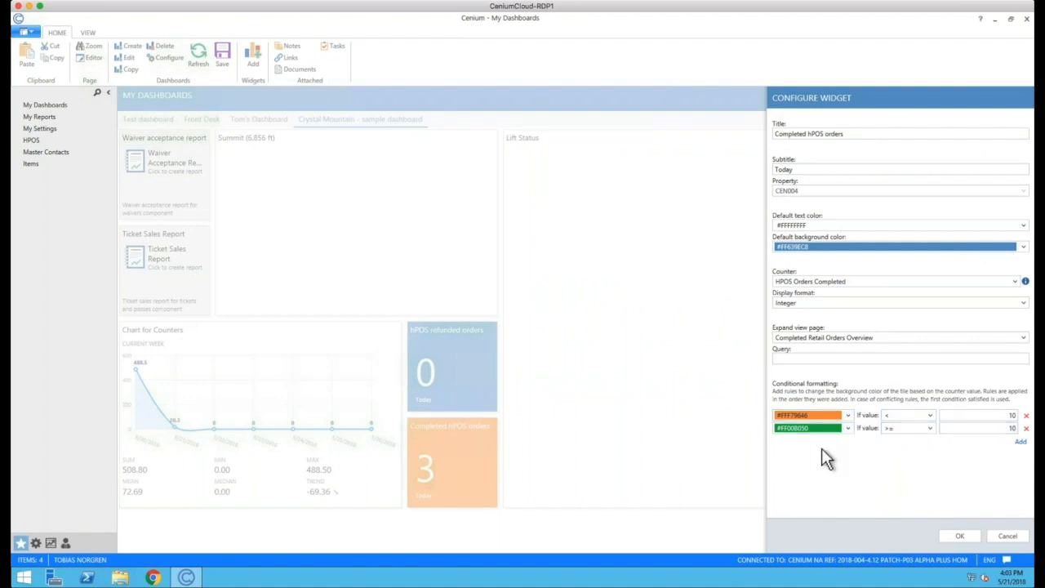
left_click(1002, 539)
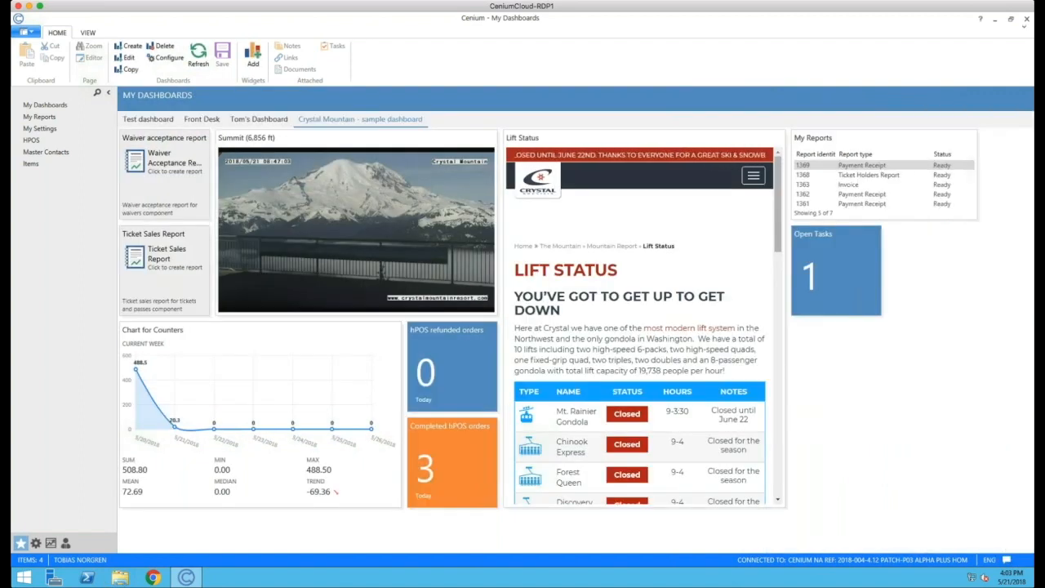
Review the conditional formatting rule in the hPOS refunded orders widget's configuration and close it without changes
left_click(491, 332)
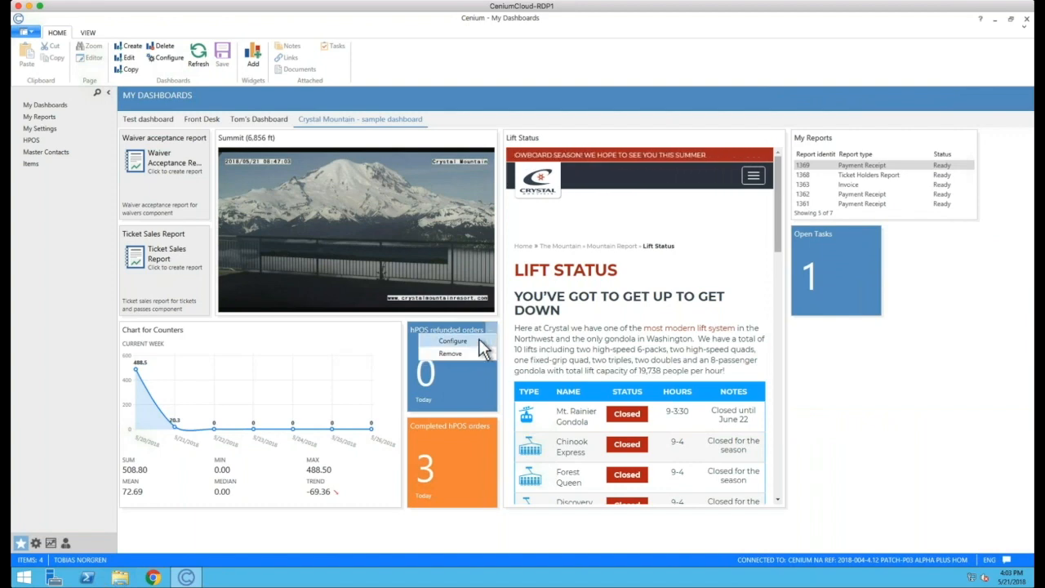
left_click(478, 340)
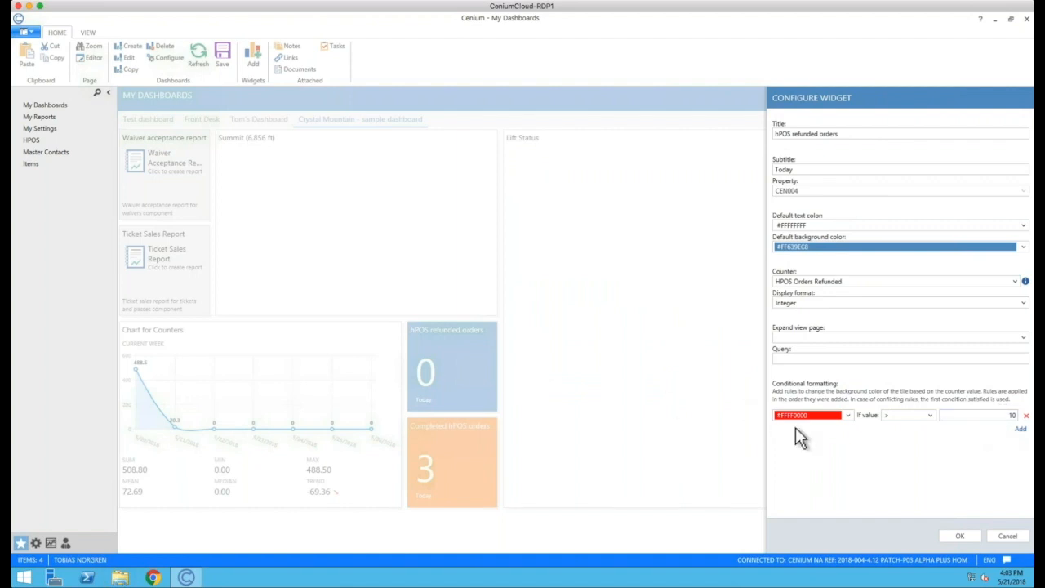
left_click(960, 536)
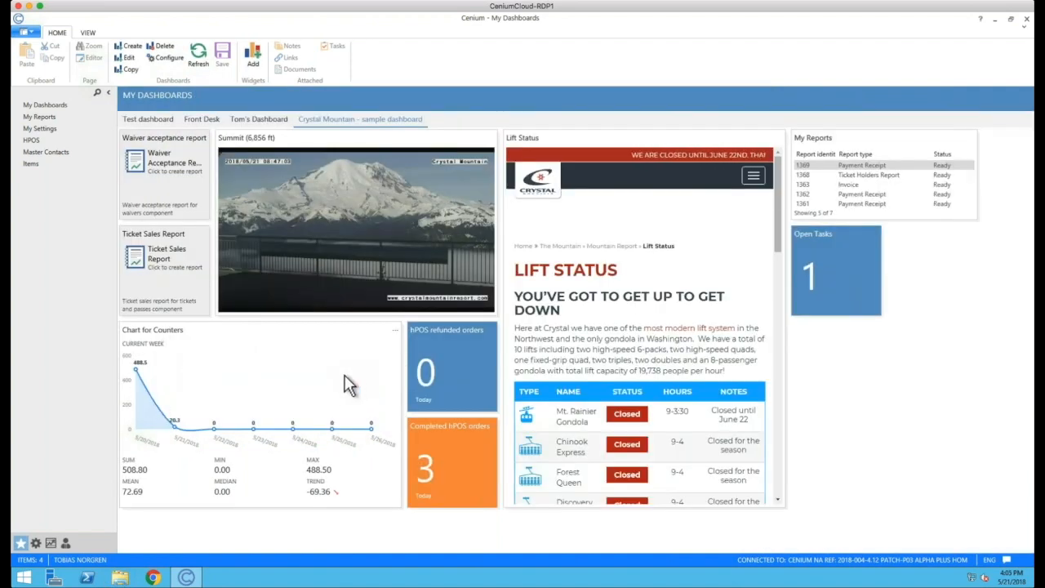
Open the Chart for Counters widget's configuration and review the available chart types and periods
left_click(394, 330)
left_click(374, 344)
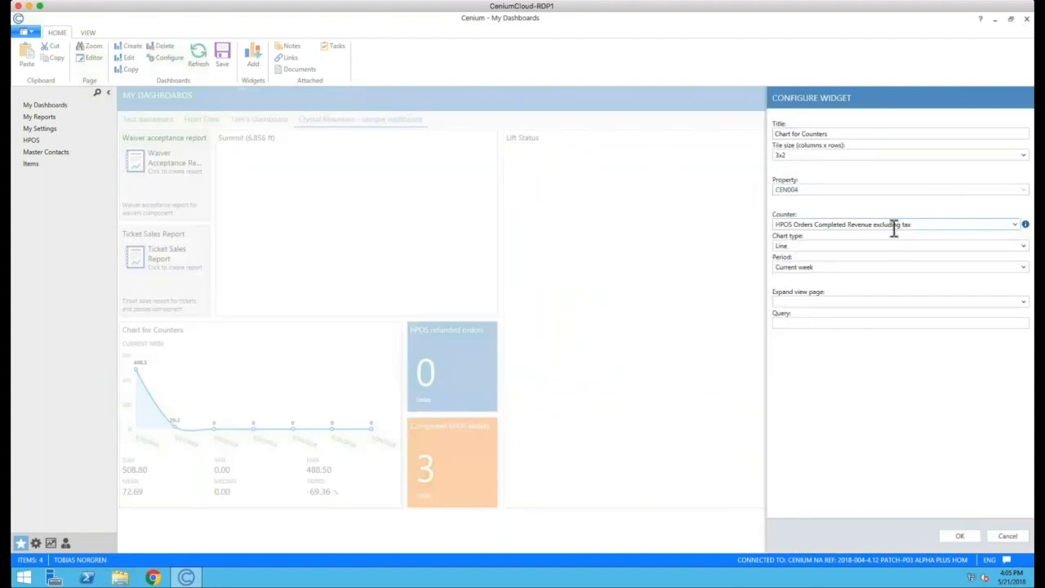
left_click(864, 247)
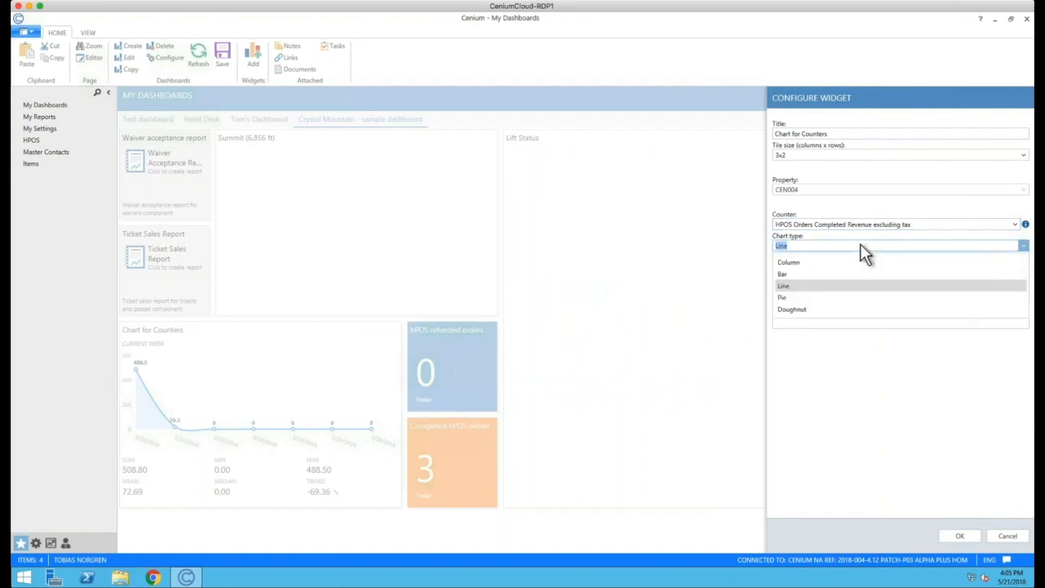
left_click(860, 245)
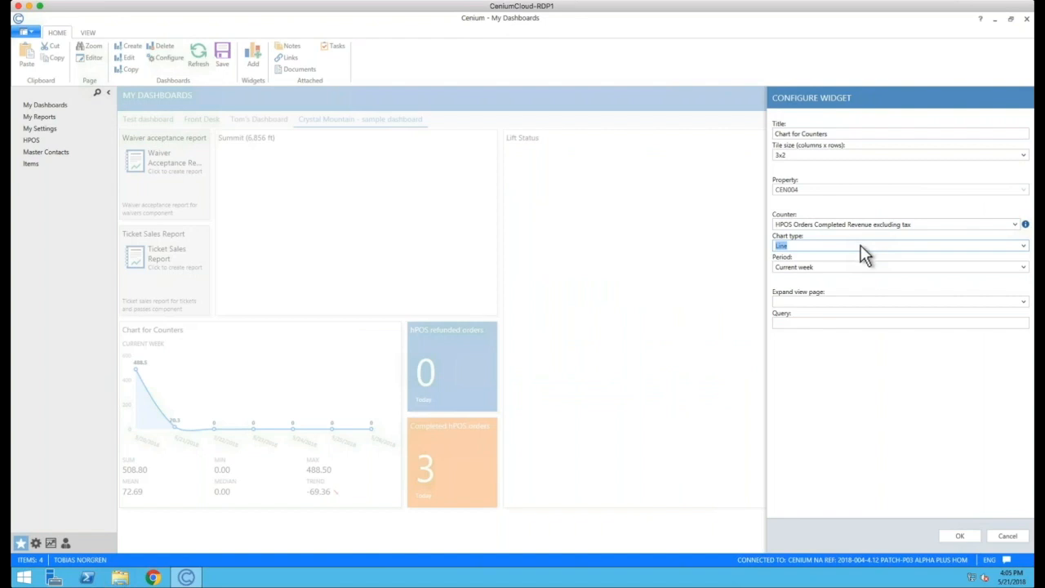
left_click(863, 267)
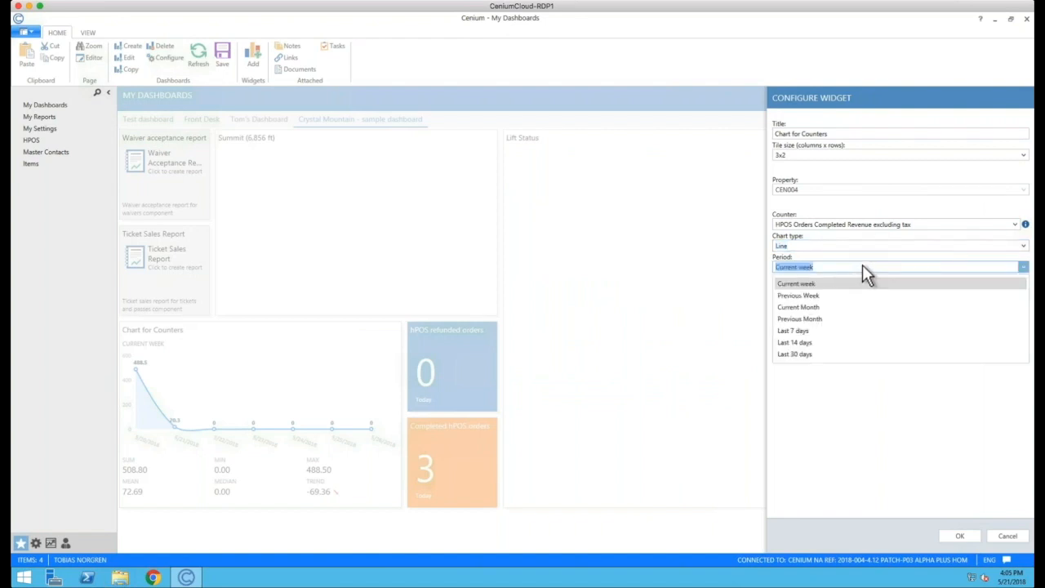
left_click(862, 266)
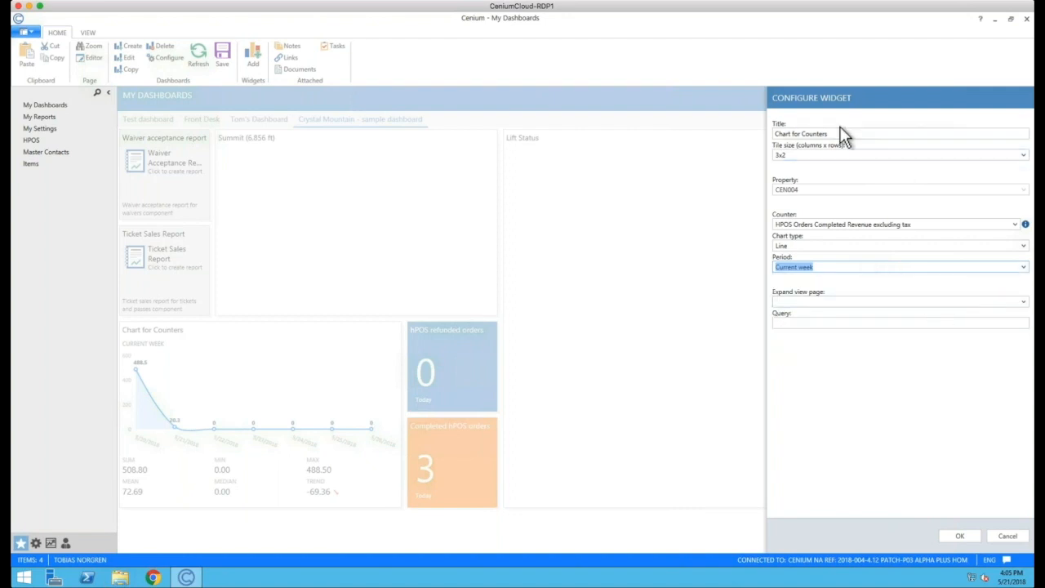
Retitle the chart widget as "hPOS sales this week" and apply the configuration
triple_click(828, 133)
type("H")
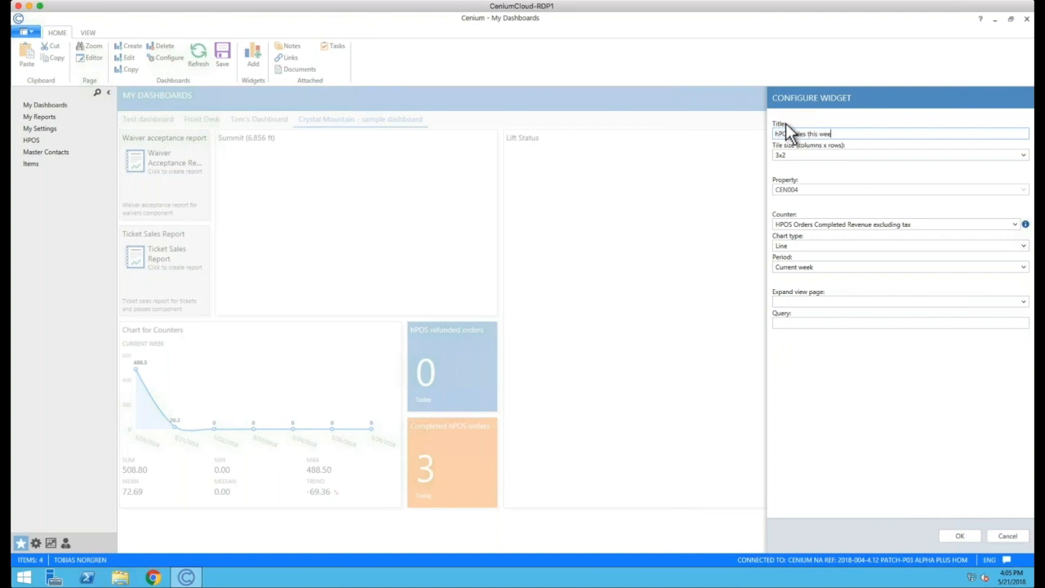
left_click(949, 539)
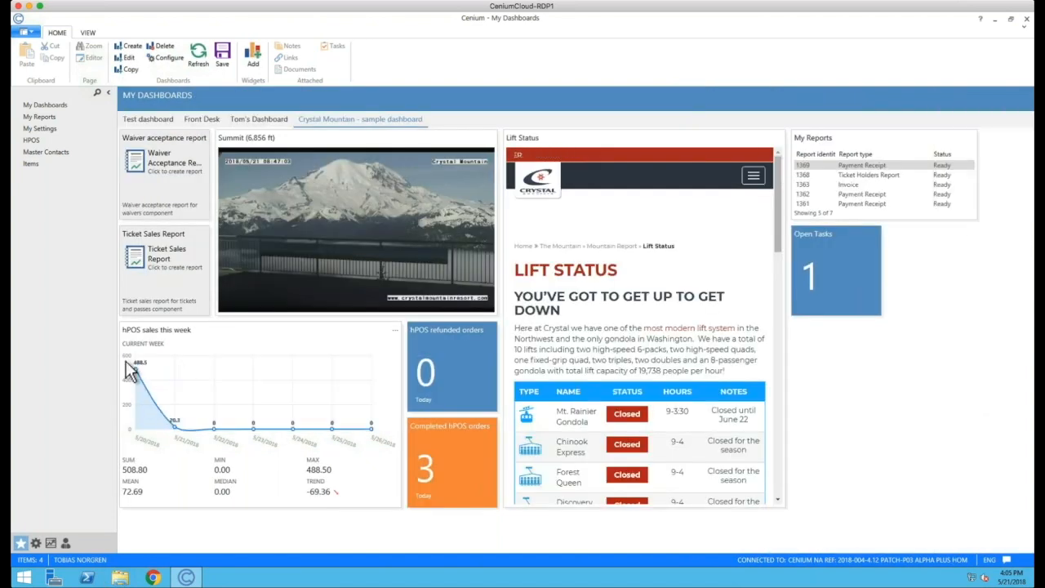
mouse_move(137, 372)
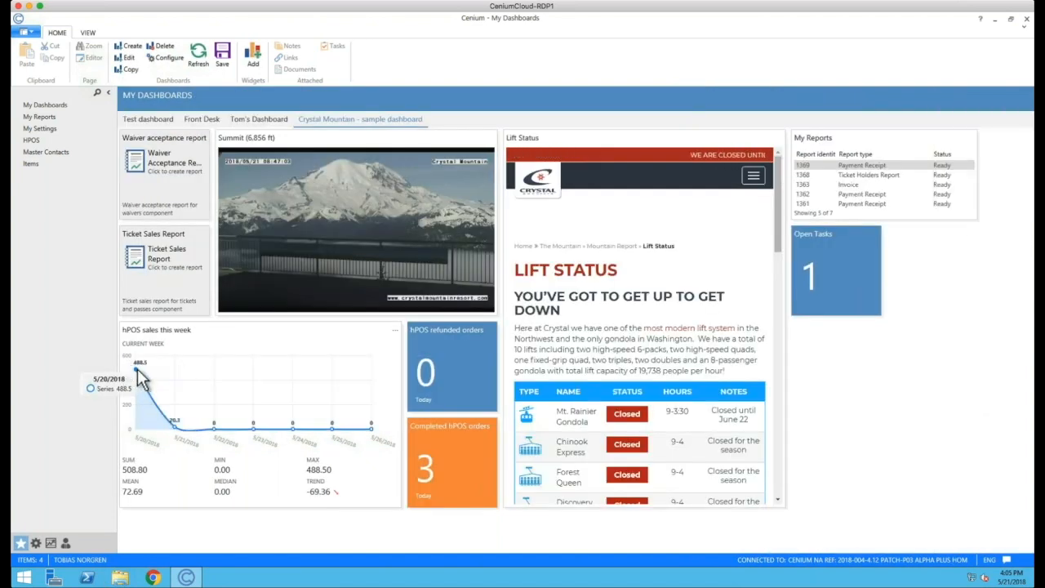